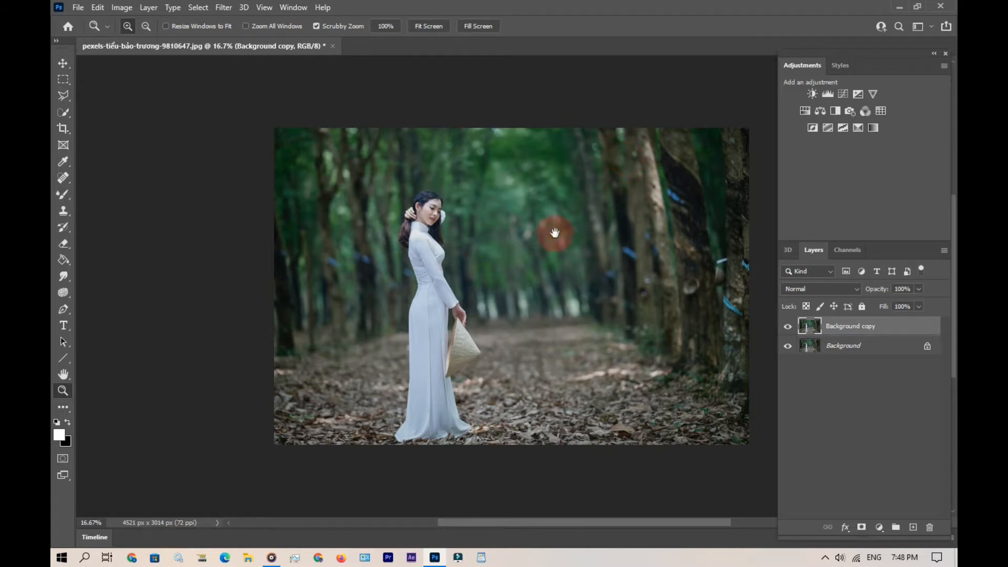
Add a Channel Mixer adjustment layer above the Background copy layer
{"action": "left_click_drag", "start_coordinate": [556, 231], "coordinate": [516, 227]}
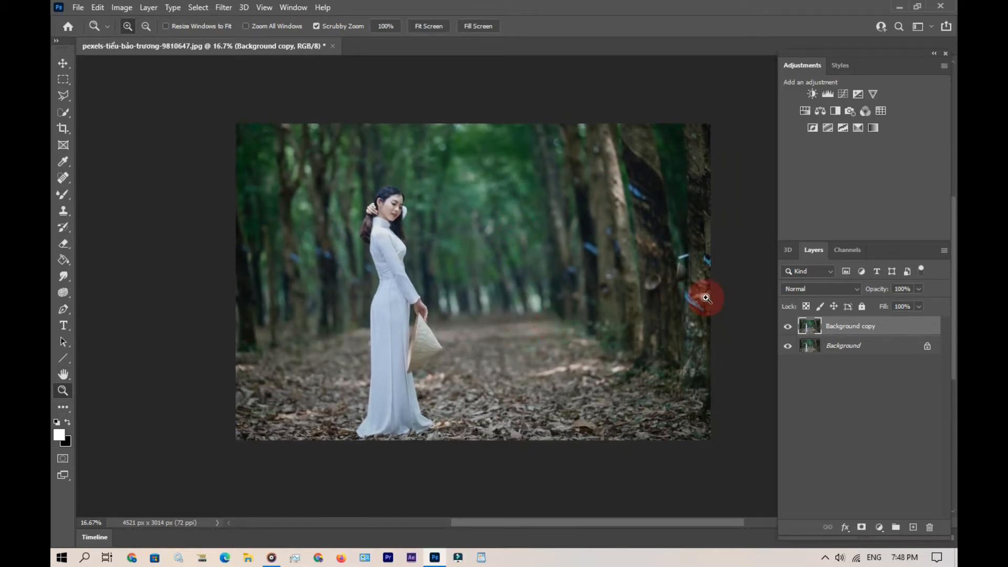
{"action": "left_click", "coordinate": [63, 63]}
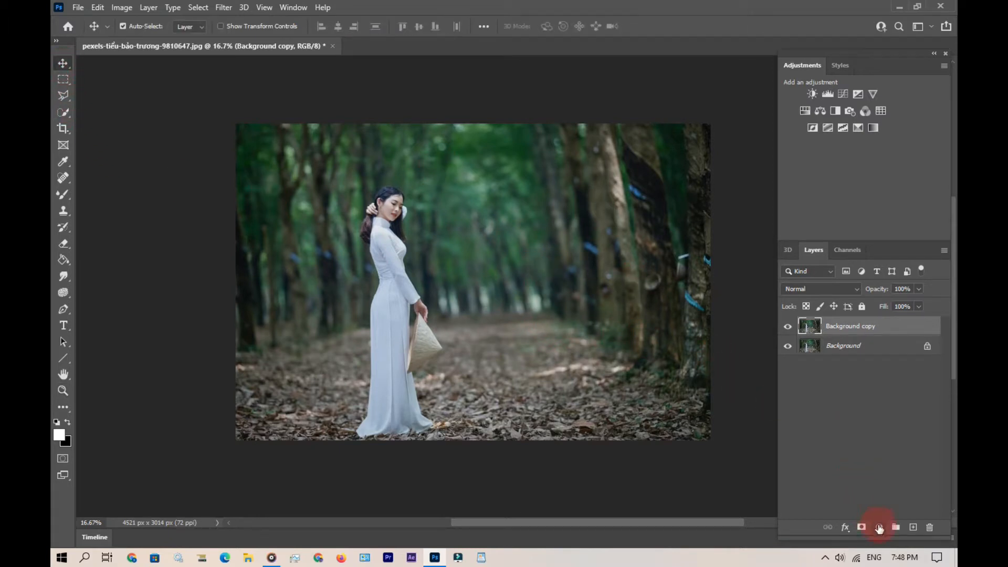
{"action": "left_click", "coordinate": [880, 528]}
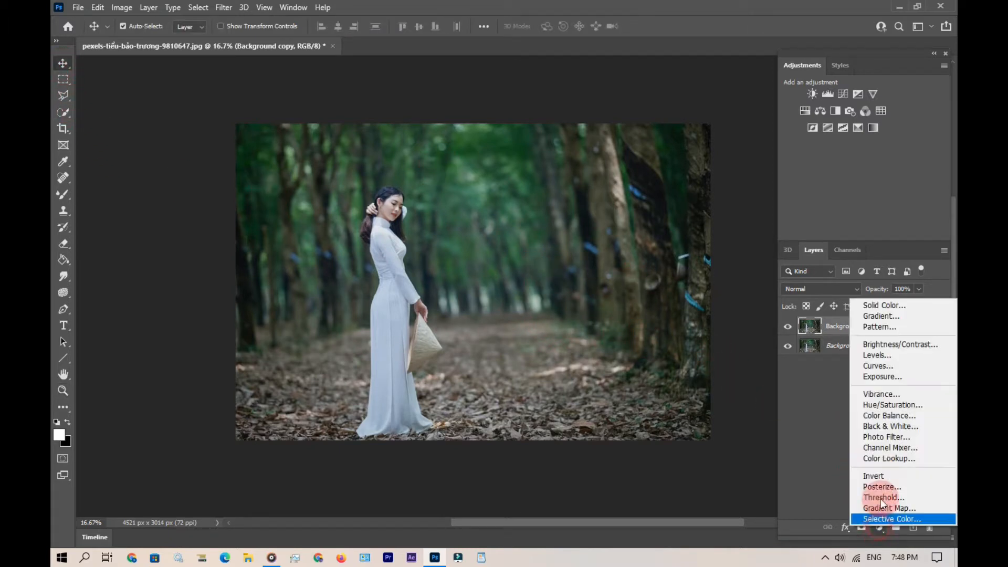
{"action": "left_click", "coordinate": [887, 445]}
{"action": "left_click_drag", "start_coordinate": [283, 261], "coordinate": [297, 233]}
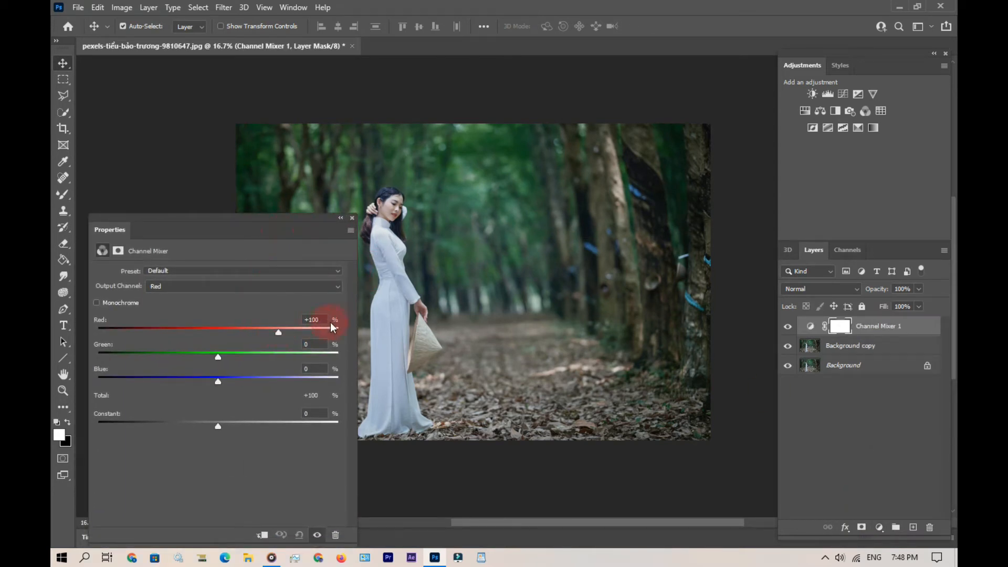
Set the Channel Mixer's Red output channel to Red 0%, Green +200% and Blue -100%
{"action": "double_click", "coordinate": [286, 319]}
{"action": "type", "text": "0"}
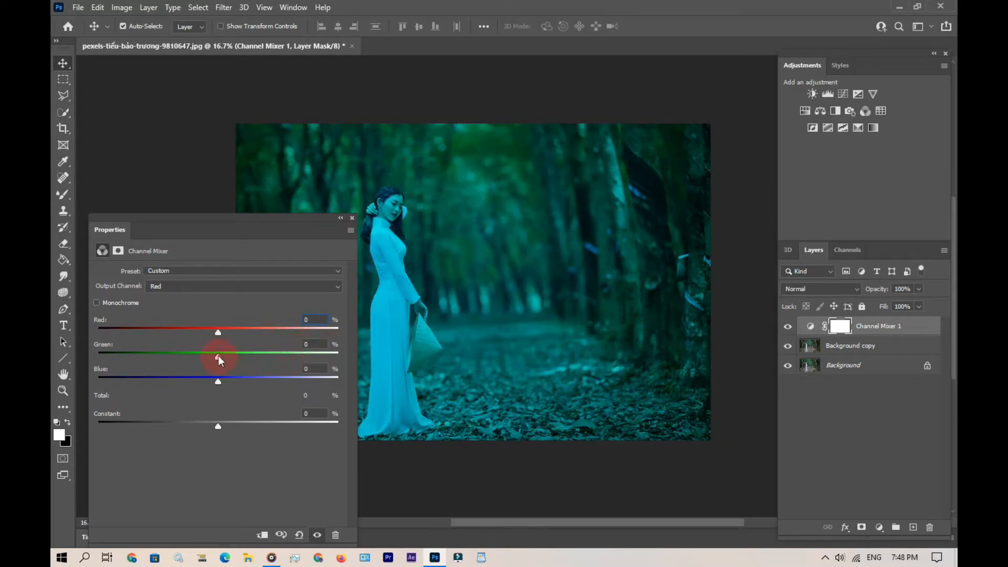
{"action": "left_click_drag", "start_coordinate": [218, 359], "coordinate": [362, 362]}
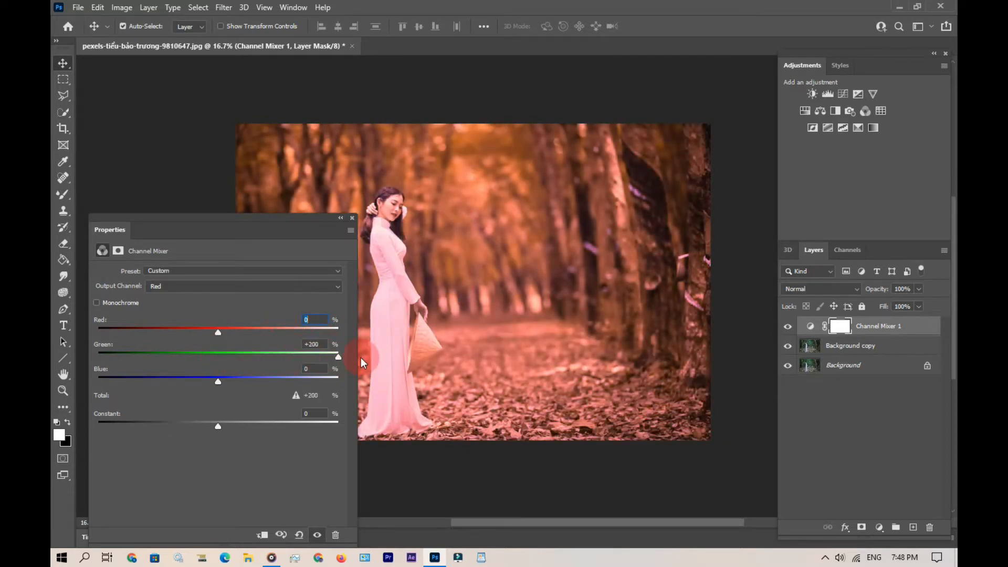
{"action": "left_click", "coordinate": [315, 367]}
{"action": "left_click", "coordinate": [218, 382]}
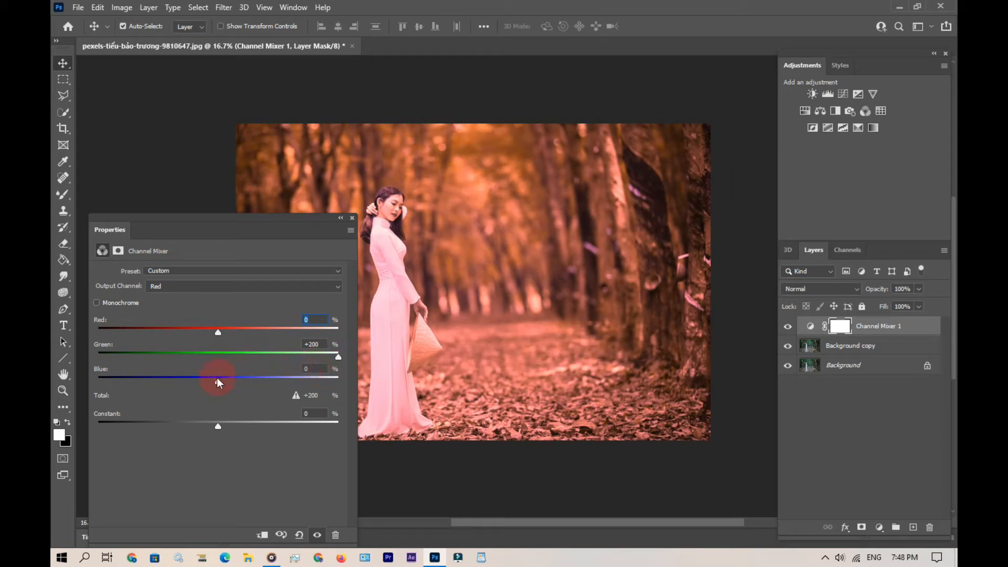
{"action": "left_click", "coordinate": [309, 367]}
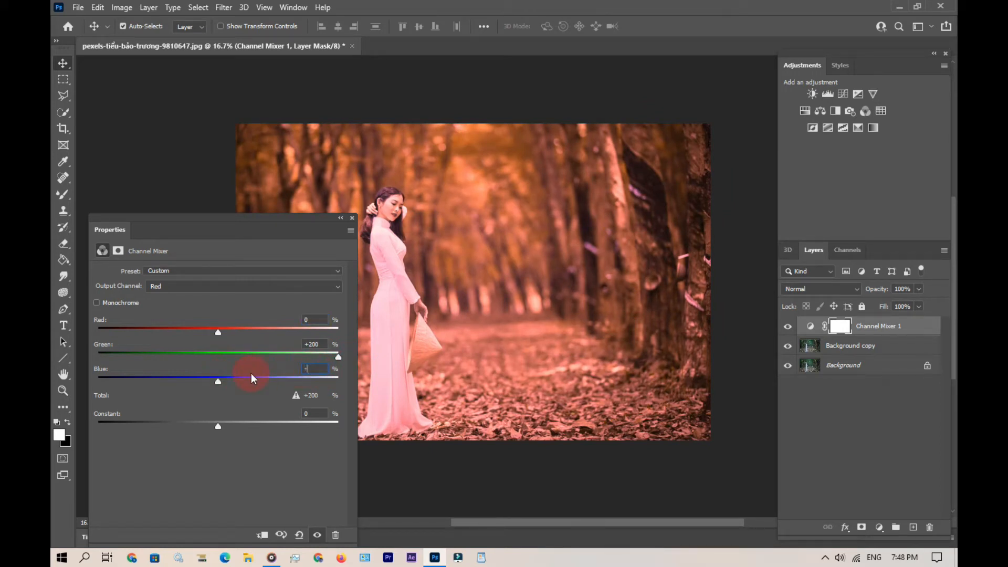
{"action": "type", "text": "-100"}
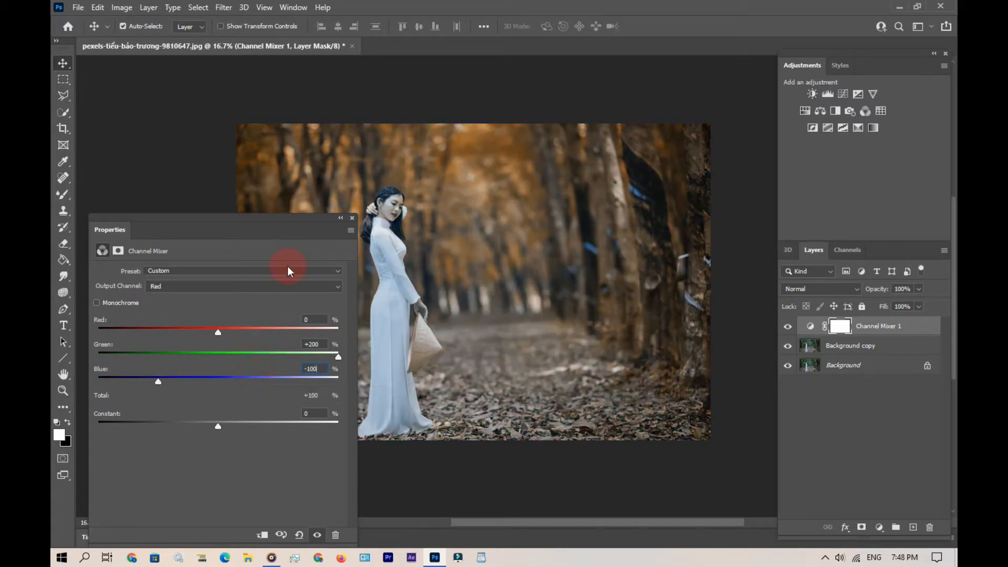
{"action": "left_click", "coordinate": [352, 219]}
Change the Channel Mixer layer's blending mode to Lighten and compare the photo with and without the layer
{"action": "left_click", "coordinate": [787, 327]}
{"action": "left_click", "coordinate": [788, 327]}
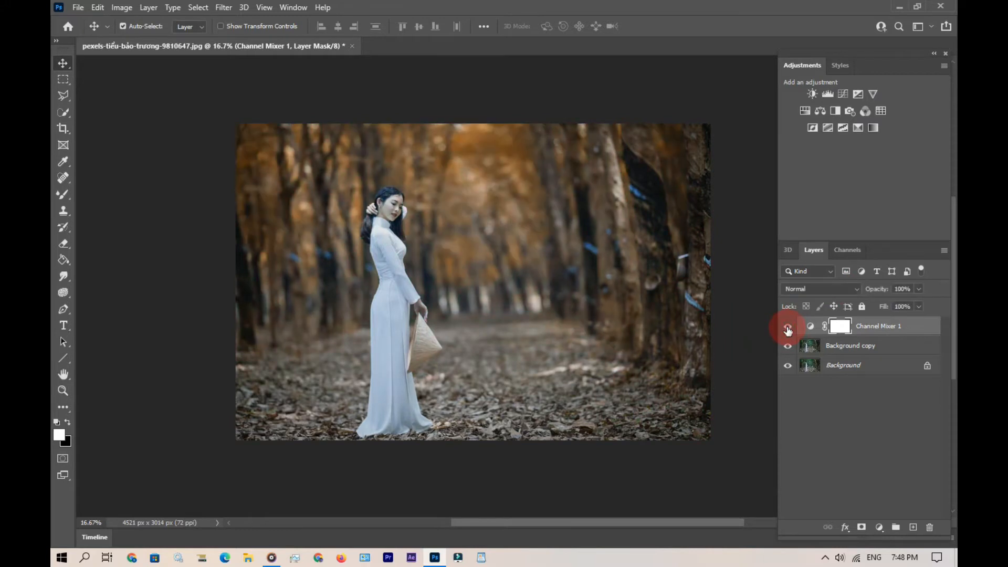
{"action": "left_click", "coordinate": [815, 294]}
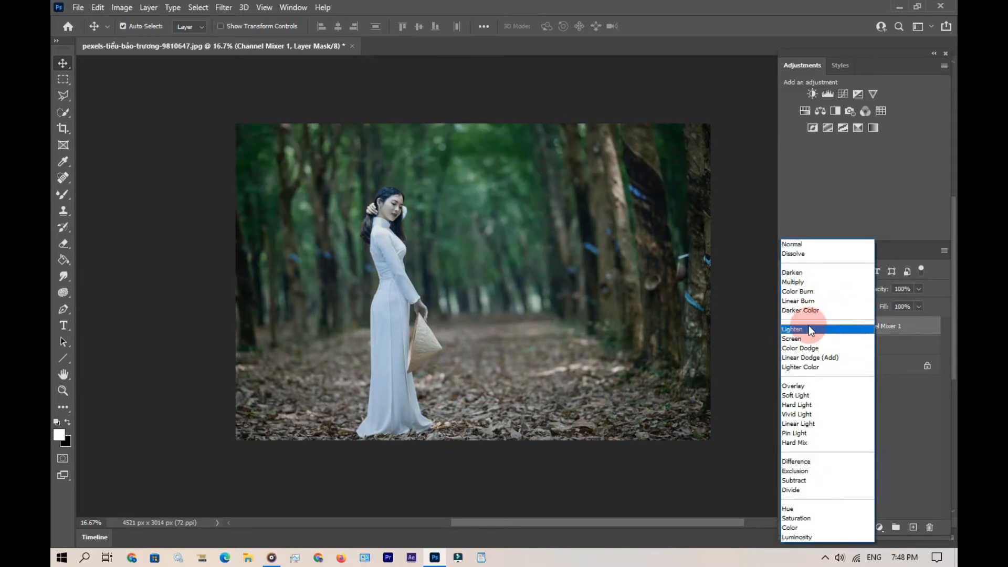
{"action": "left_click", "coordinate": [808, 329]}
{"action": "left_click", "coordinate": [788, 326]}
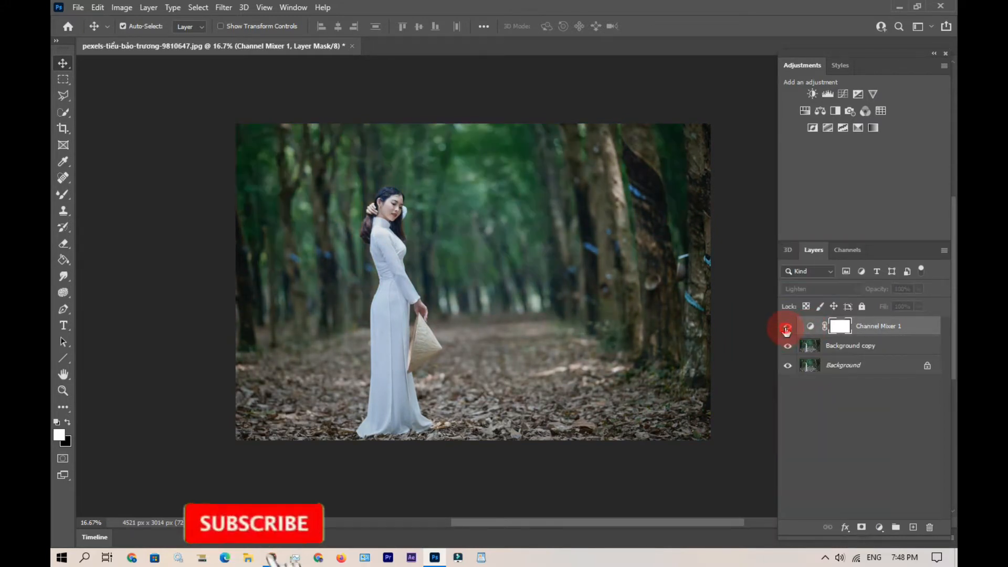
{"action": "left_click", "coordinate": [787, 326]}
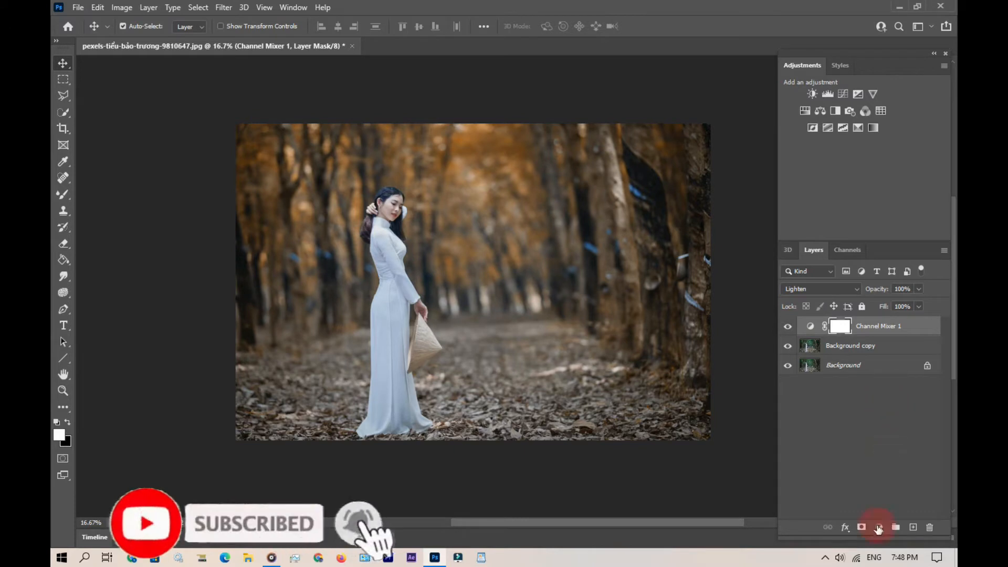
Add a Hue/Saturation adjustment layer and set the Reds saturation to -33
{"action": "left_click", "coordinate": [880, 527]}
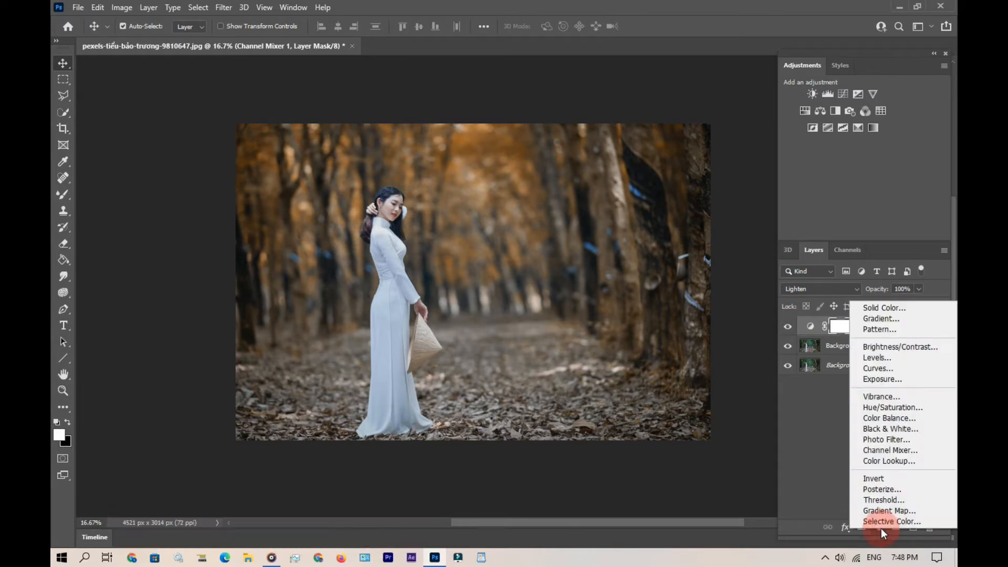
{"action": "left_click", "coordinate": [894, 408]}
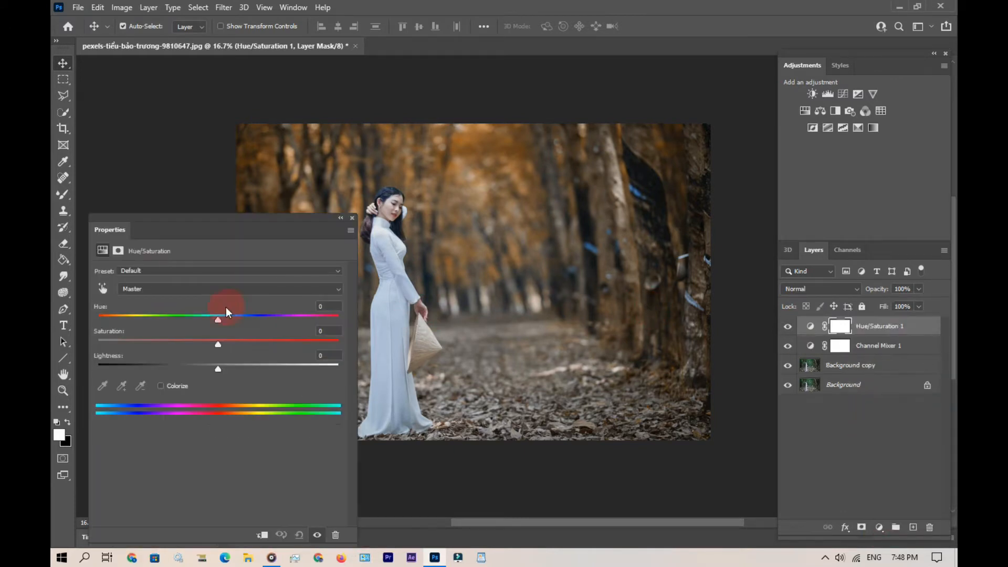
{"action": "left_click", "coordinate": [222, 290]}
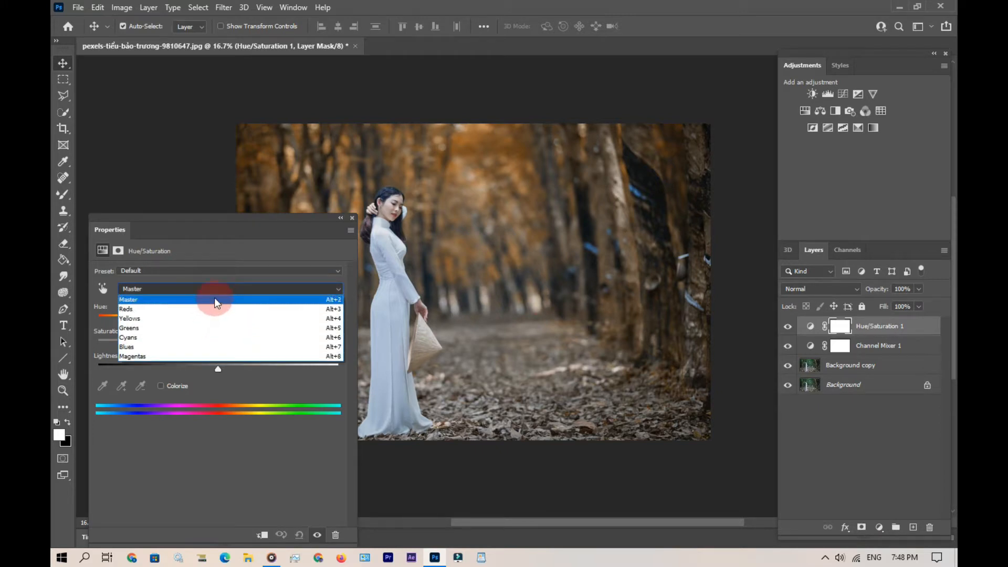
{"action": "left_click", "coordinate": [195, 308]}
{"action": "left_click_drag", "start_coordinate": [219, 344], "coordinate": [176, 342]}
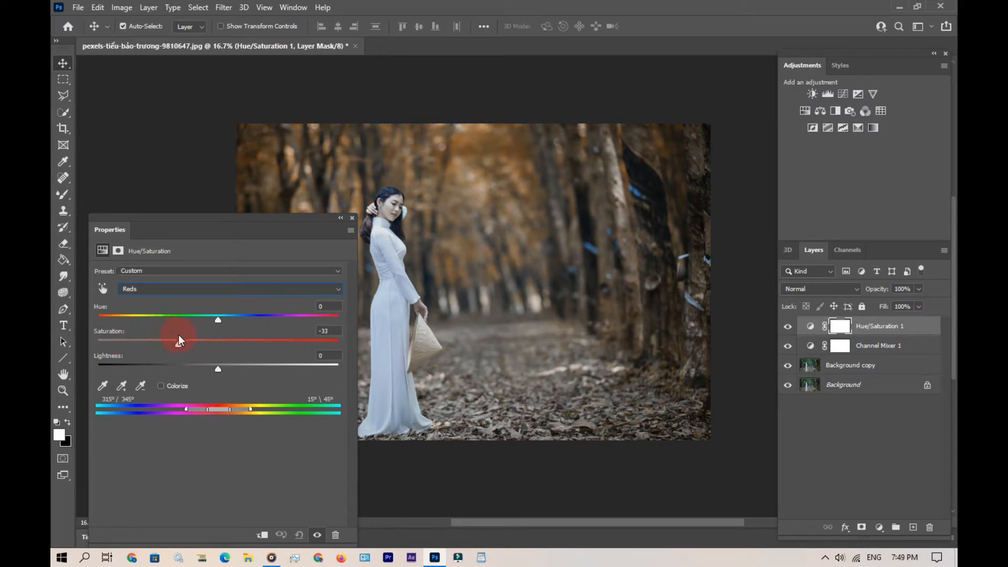
Set the Yellows saturation to -100 in the Hue/Saturation adjustment
{"action": "left_click", "coordinate": [179, 289]}
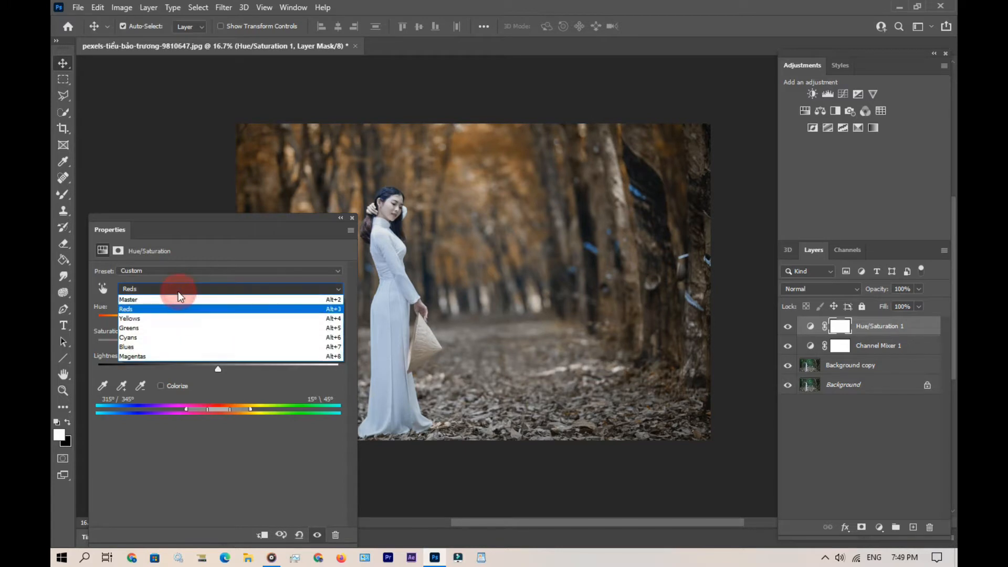
{"action": "left_click", "coordinate": [172, 319]}
{"action": "left_click_drag", "start_coordinate": [216, 346], "coordinate": [53, 340]}
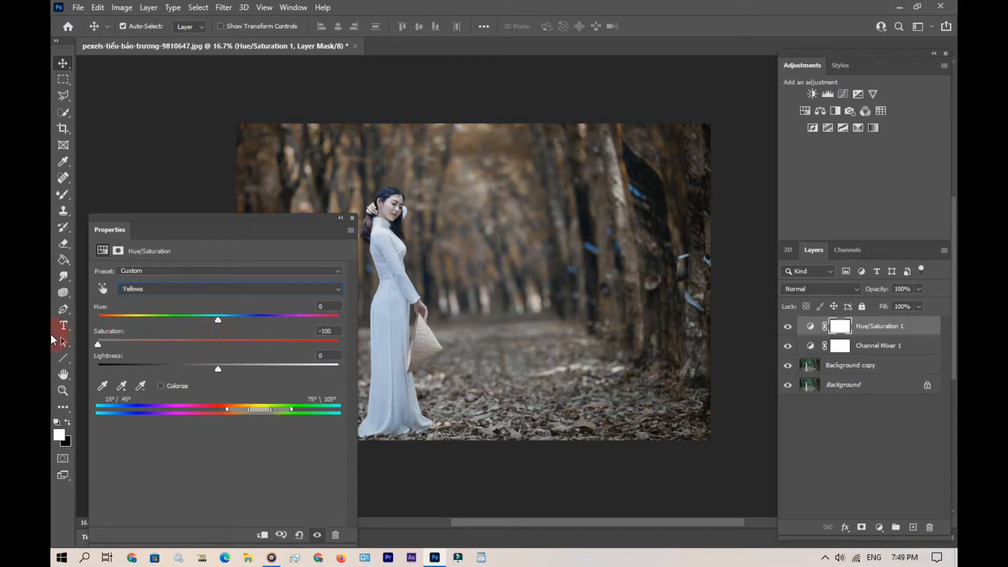
Set the Magentas saturation to +16 in the Hue/Saturation adjustment
{"action": "left_click", "coordinate": [169, 289]}
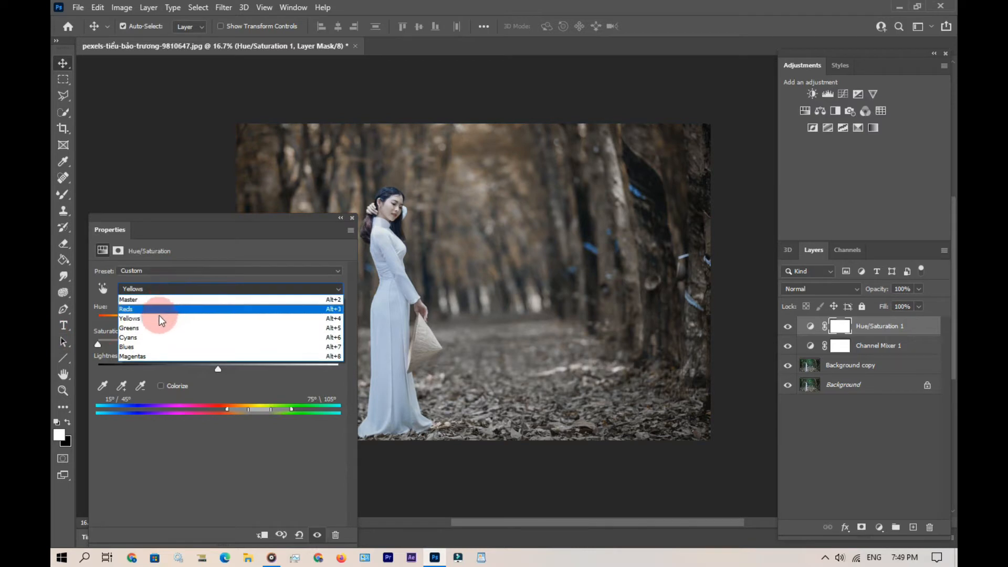
{"action": "left_click", "coordinate": [158, 356]}
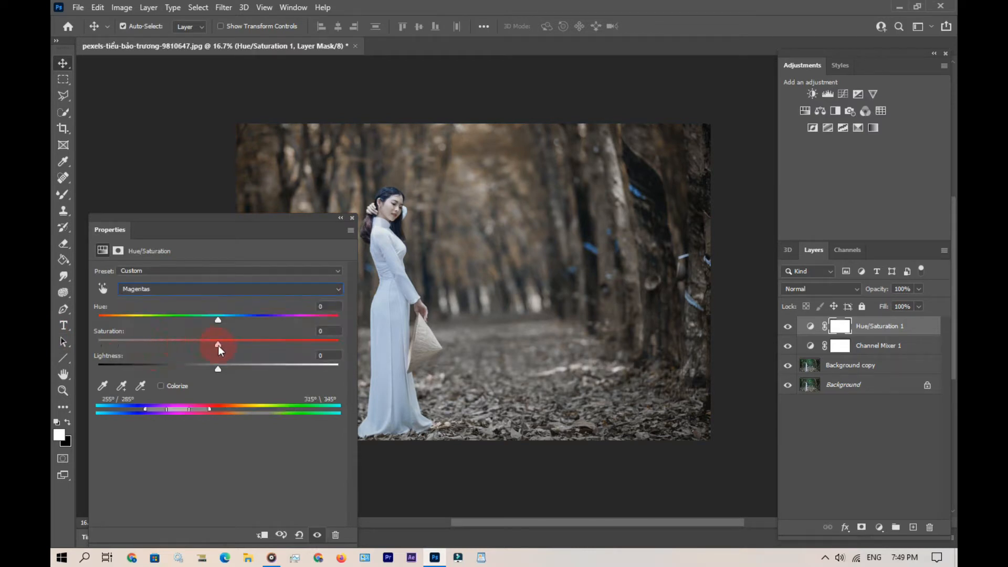
{"action": "left_click_drag", "start_coordinate": [218, 346], "coordinate": [275, 357]}
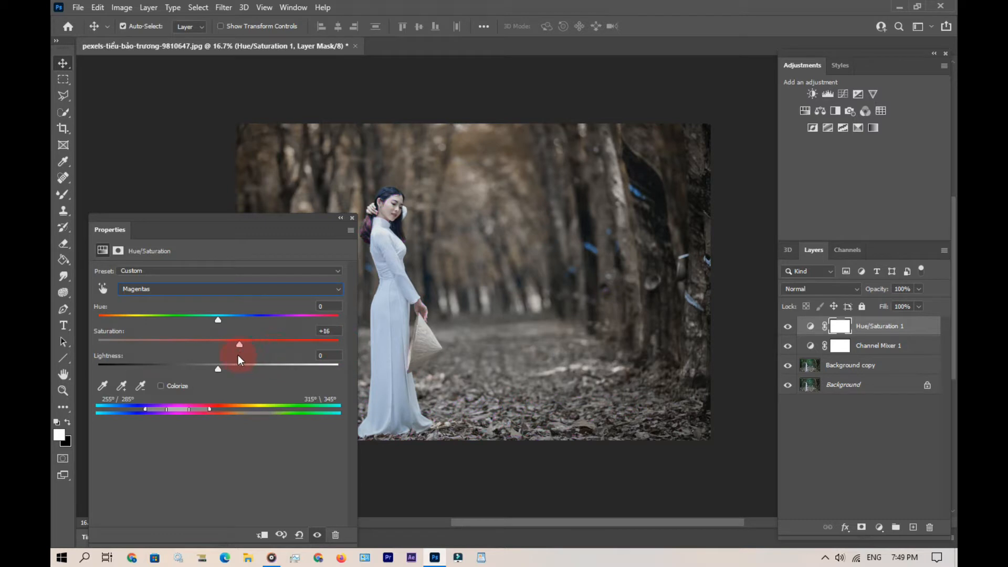
Set the Yellows saturation to +32 in the Hue/Saturation adjustment
{"action": "left_click", "coordinate": [156, 289]}
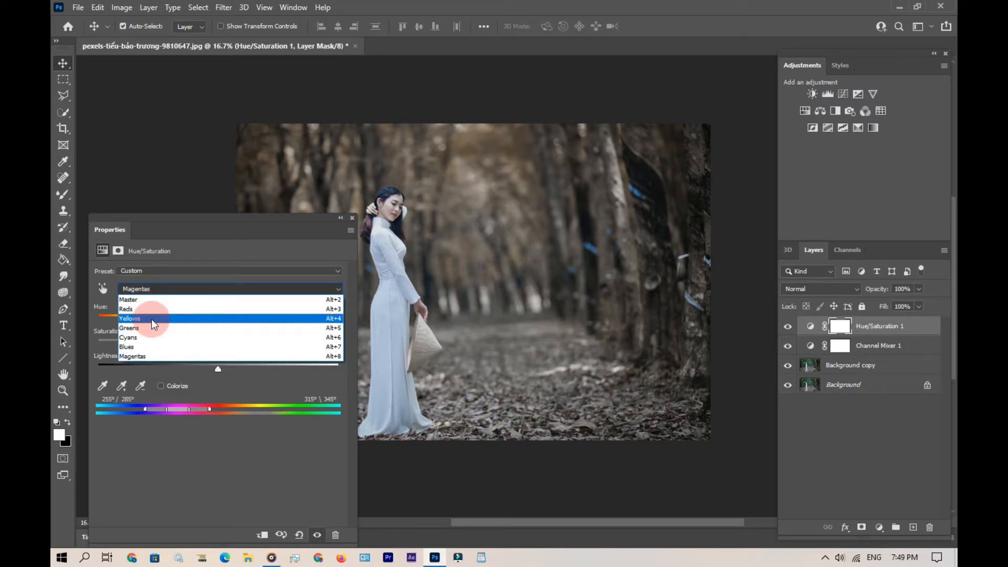
{"action": "left_click", "coordinate": [153, 319]}
{"action": "left_click_drag", "start_coordinate": [181, 350], "coordinate": [258, 358]}
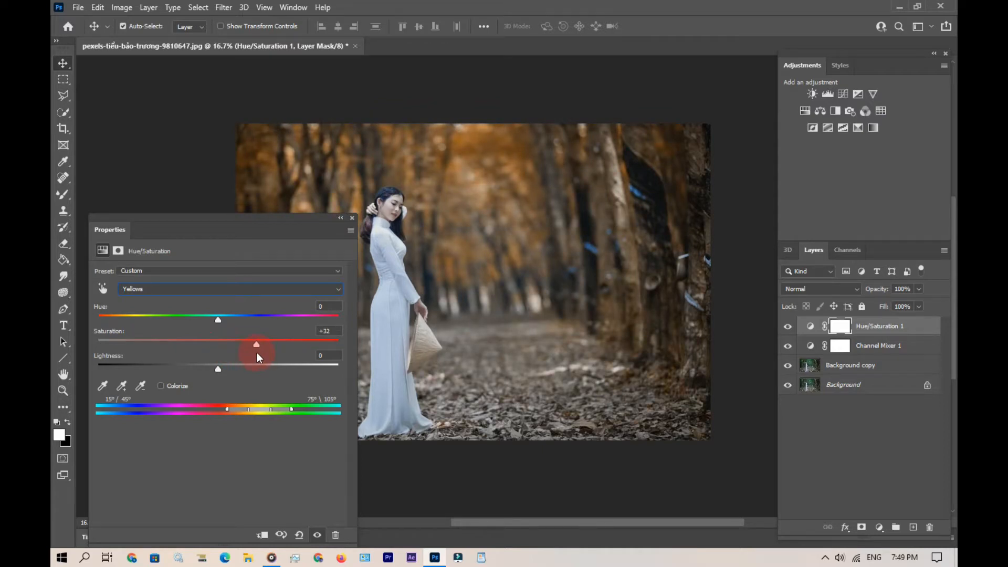
Raise the Reds saturation and compare the photo with and without the Hue/Saturation layer
{"action": "left_click", "coordinate": [198, 290]}
{"action": "left_click", "coordinate": [191, 299]}
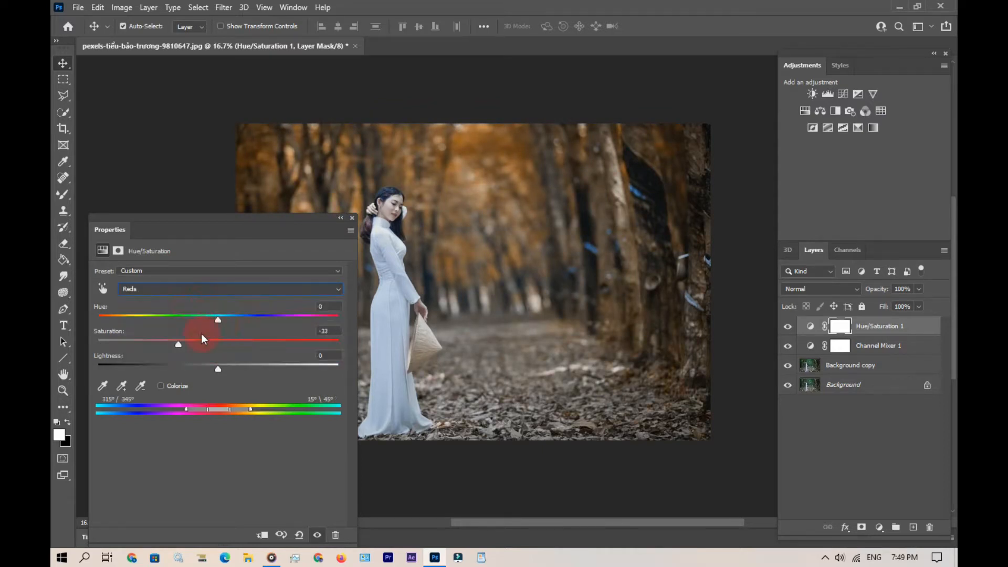
{"action": "left_click_drag", "start_coordinate": [200, 339], "coordinate": [208, 342]}
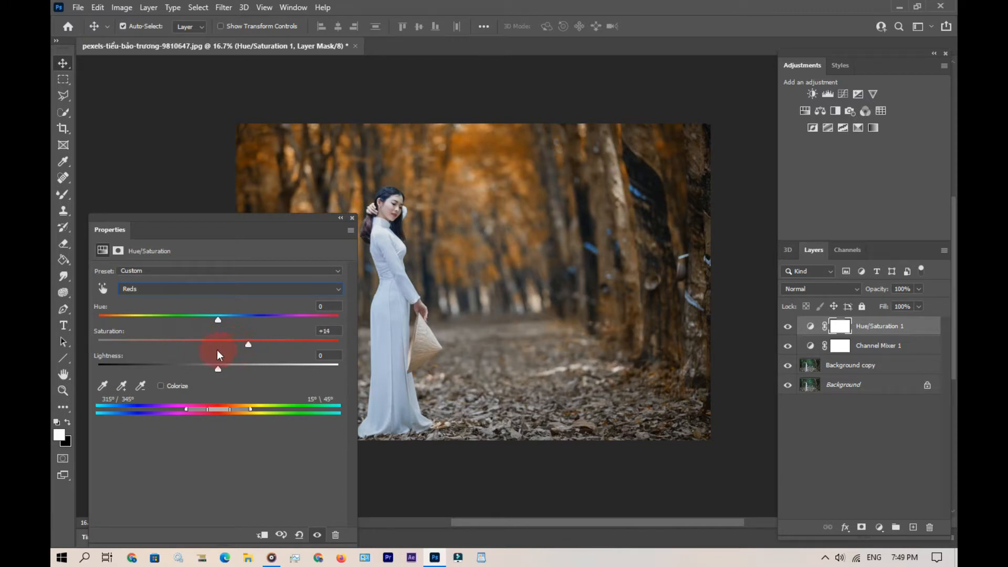
{"action": "left_click_drag", "start_coordinate": [217, 350], "coordinate": [216, 349]}
{"action": "left_click", "coordinate": [353, 218]}
{"action": "left_click", "coordinate": [789, 328]}
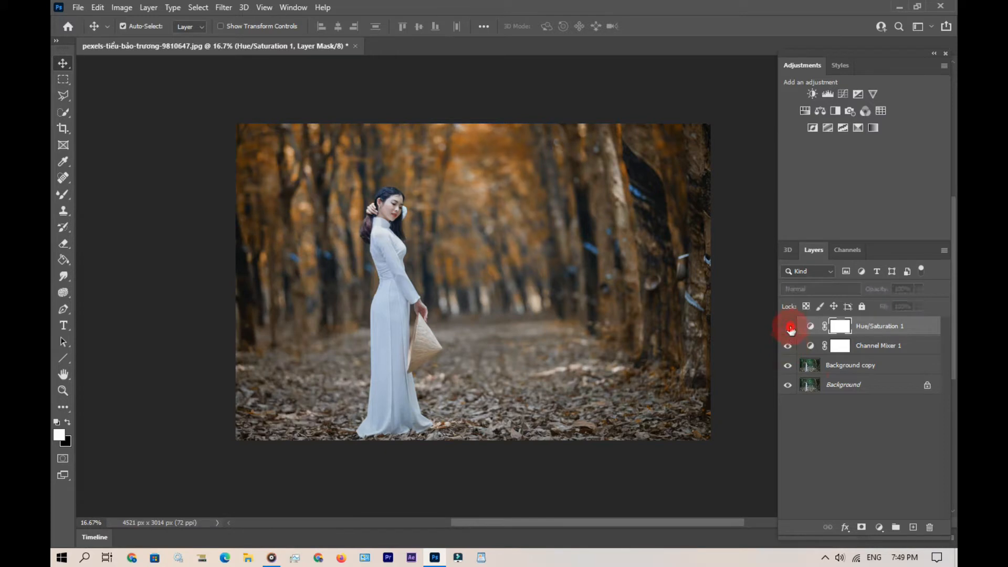
{"action": "left_click", "coordinate": [790, 328]}
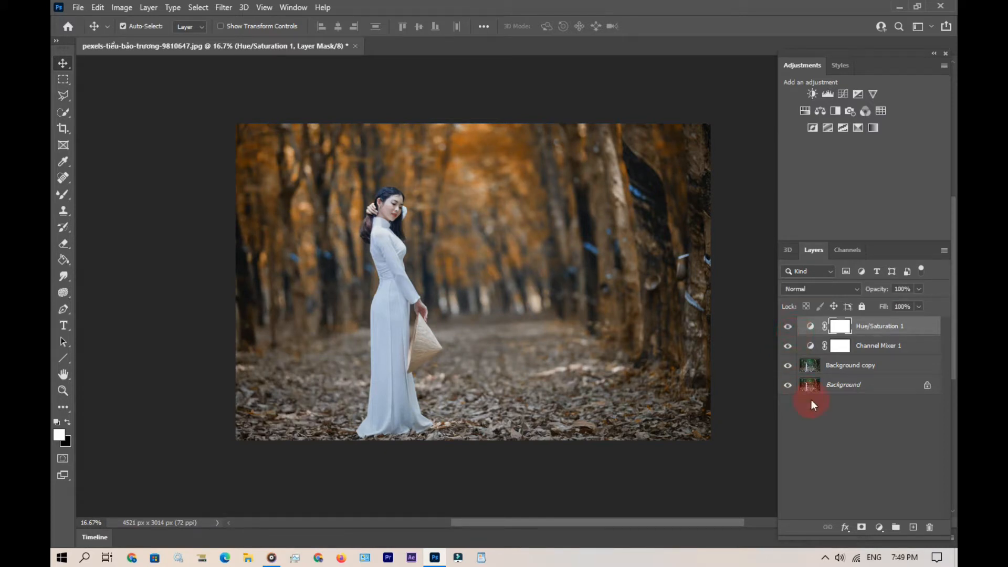
Add a Selective Color adjustment layer and, for the Yellows, set Yellow to -100% and raise Magenta
{"action": "left_click", "coordinate": [879, 527]}
{"action": "left_click", "coordinate": [881, 519]}
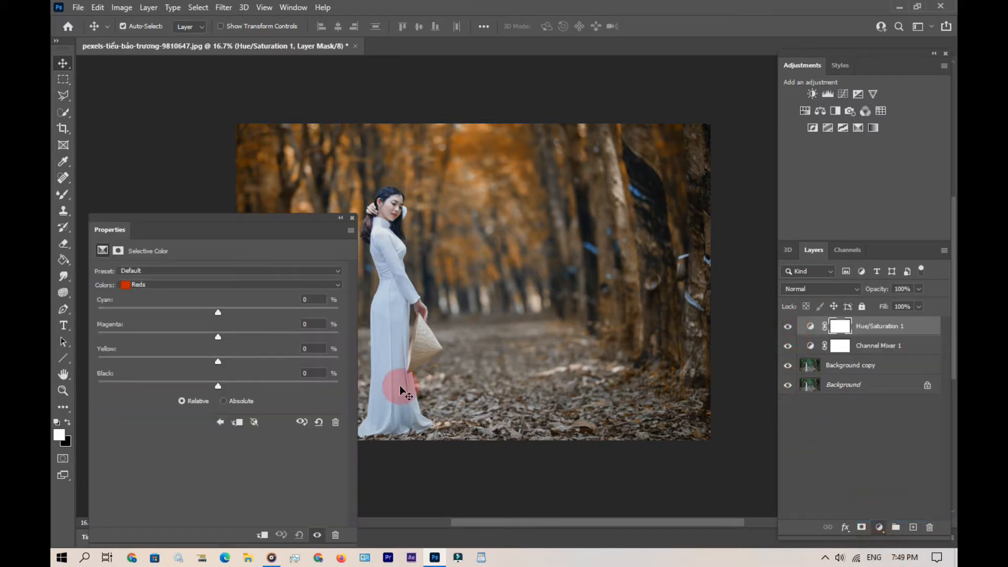
{"action": "left_click", "coordinate": [194, 289]}
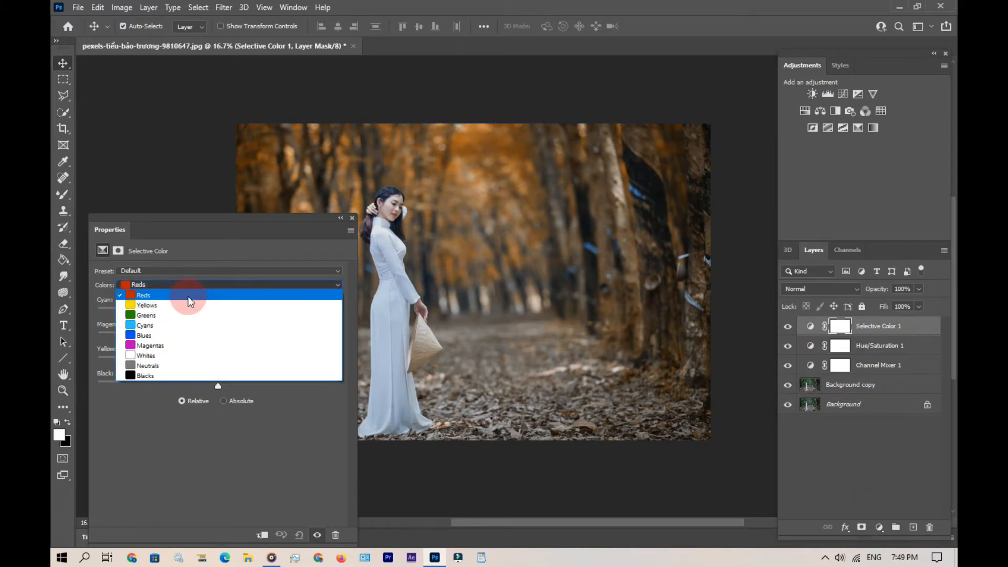
{"action": "left_click", "coordinate": [188, 296]}
{"action": "left_click_drag", "start_coordinate": [218, 361], "coordinate": [88, 367]}
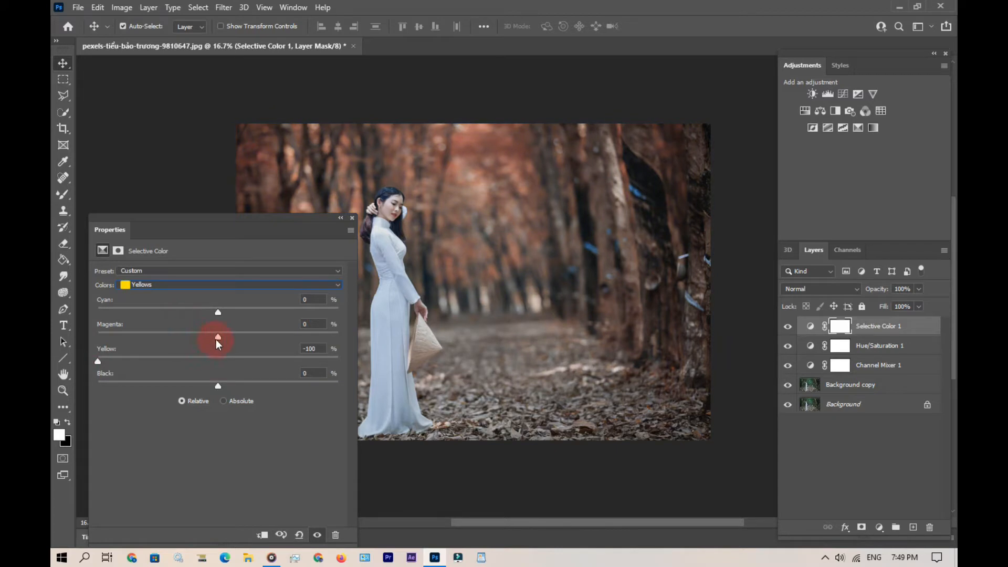
{"action": "left_click_drag", "start_coordinate": [225, 342], "coordinate": [126, 323]}
For the Reds in Selective Color, set Cyan to +32%, Magenta to +18%, Yellow to +4% and Black to +91%
{"action": "left_click", "coordinate": [169, 286]}
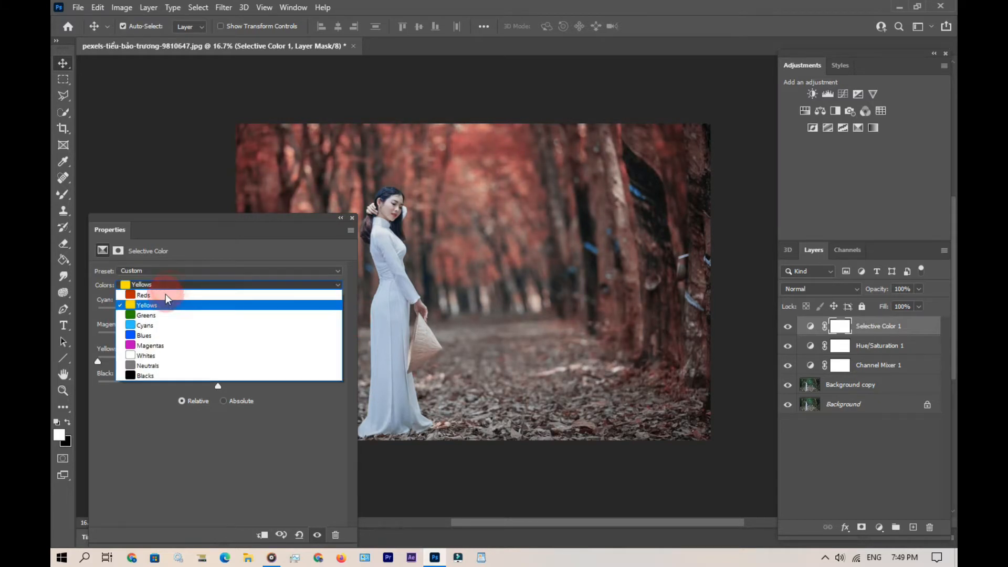
{"action": "left_click", "coordinate": [164, 299]}
{"action": "left_click_drag", "start_coordinate": [189, 317], "coordinate": [225, 368]}
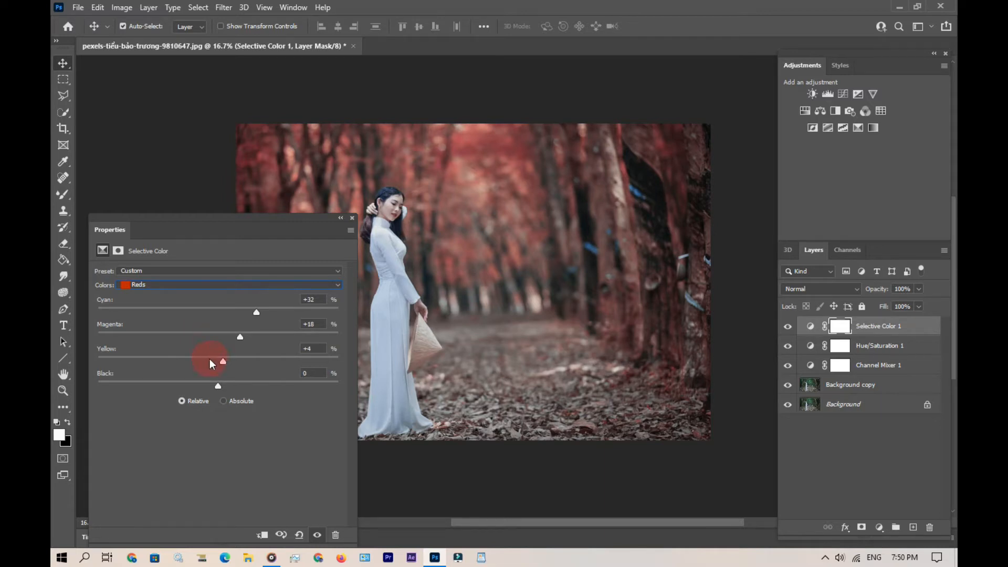
{"action": "left_click_drag", "start_coordinate": [219, 387], "coordinate": [349, 383]}
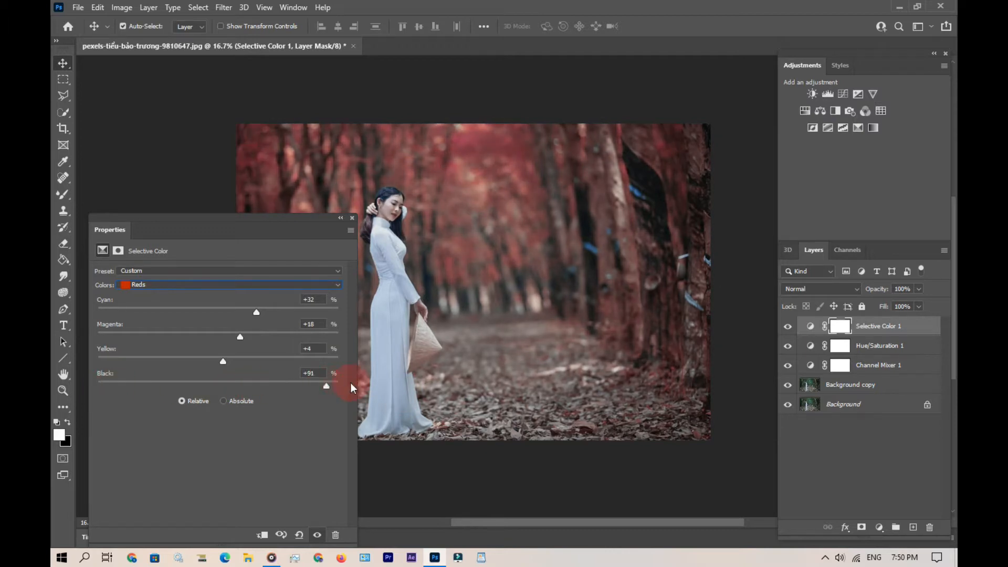
In the Selective Color adjustment, set Black to +8% for the Blacks and -12% for the Whites
{"action": "left_click", "coordinate": [210, 285]}
{"action": "left_click", "coordinate": [176, 374]}
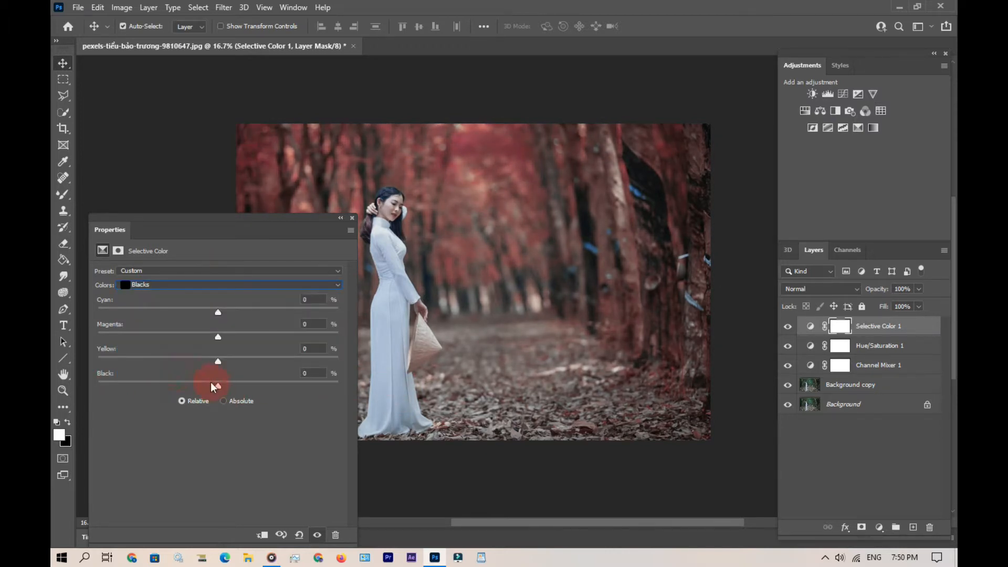
{"action": "mouse_move", "coordinate": [218, 387]}
{"action": "left_mouse_down"}
{"action": "mouse_move", "coordinate": [275, 390]}
{"action": "mouse_move", "coordinate": [228, 387]}
{"action": "left_mouse_up"}
{"action": "left_click", "coordinate": [214, 285]}
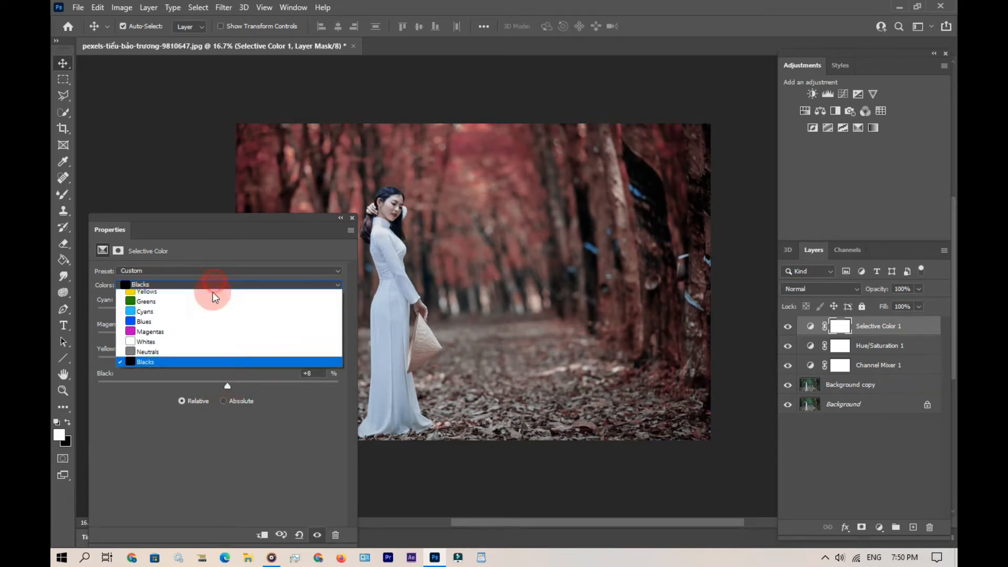
{"action": "left_click", "coordinate": [197, 355]}
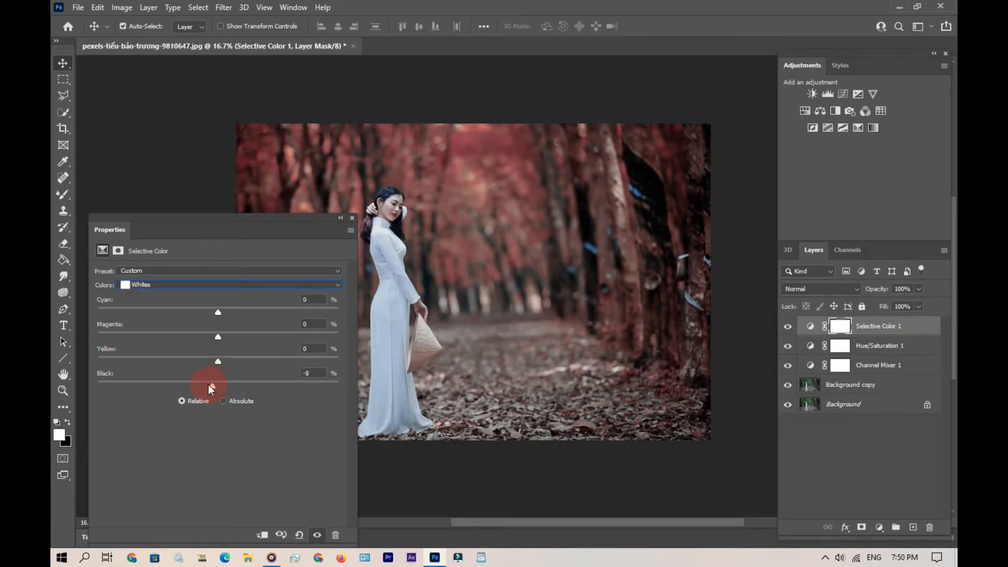
{"action": "left_click_drag", "start_coordinate": [203, 389], "coordinate": [191, 389]}
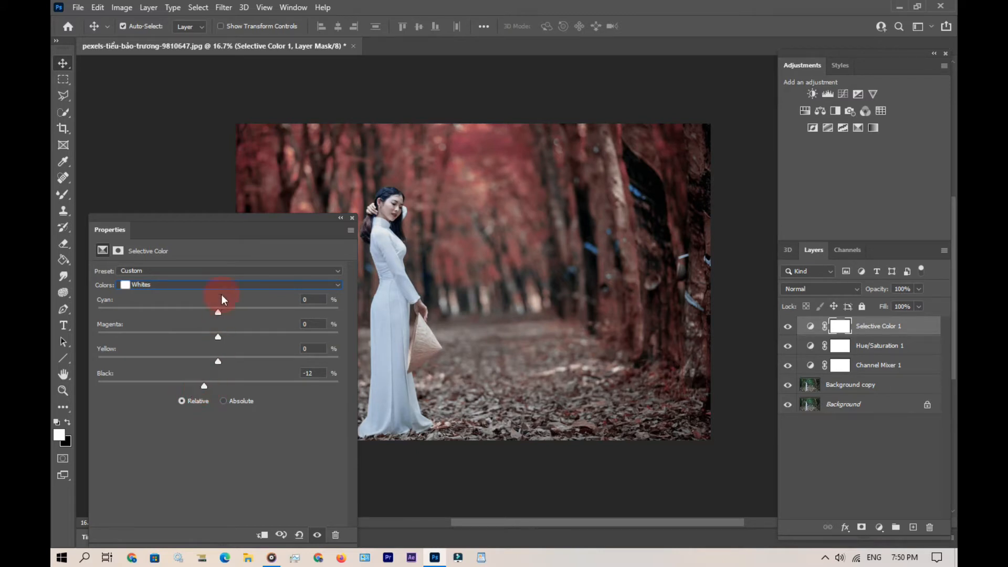
{"action": "left_click", "coordinate": [351, 218]}
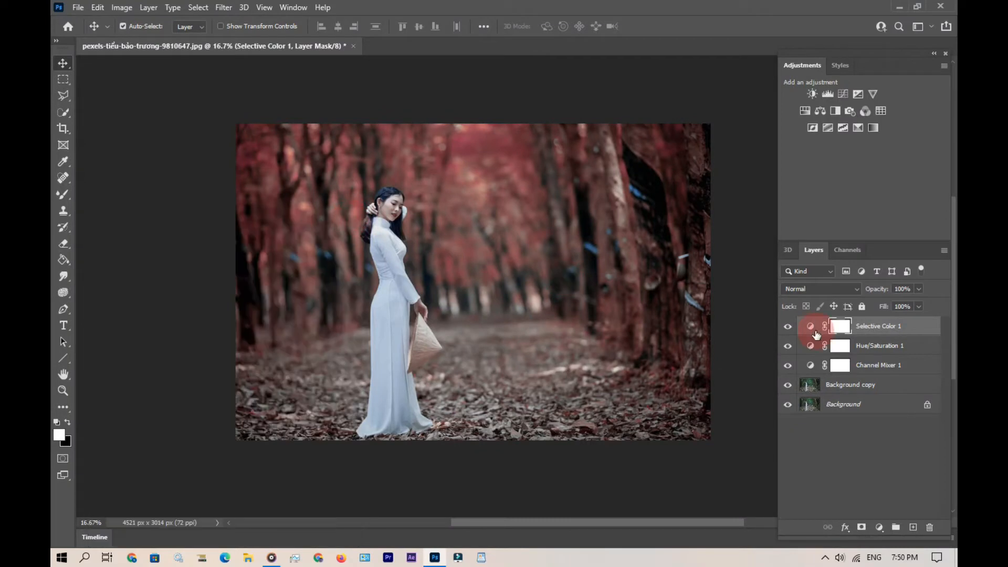
Merge the three adjustment layers with the Background copy into one layer, comparing the photo with and without the grading
{"action": "left_click", "coordinate": [787, 326]}
{"action": "left_click", "coordinate": [787, 326]}
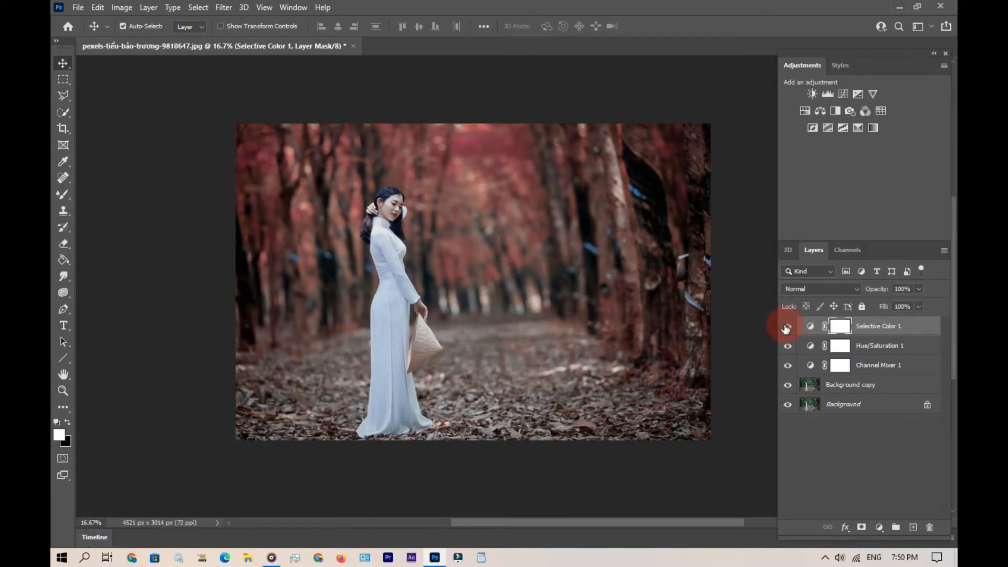
{"action": "left_click", "coordinate": [860, 386], "text": "shift"}
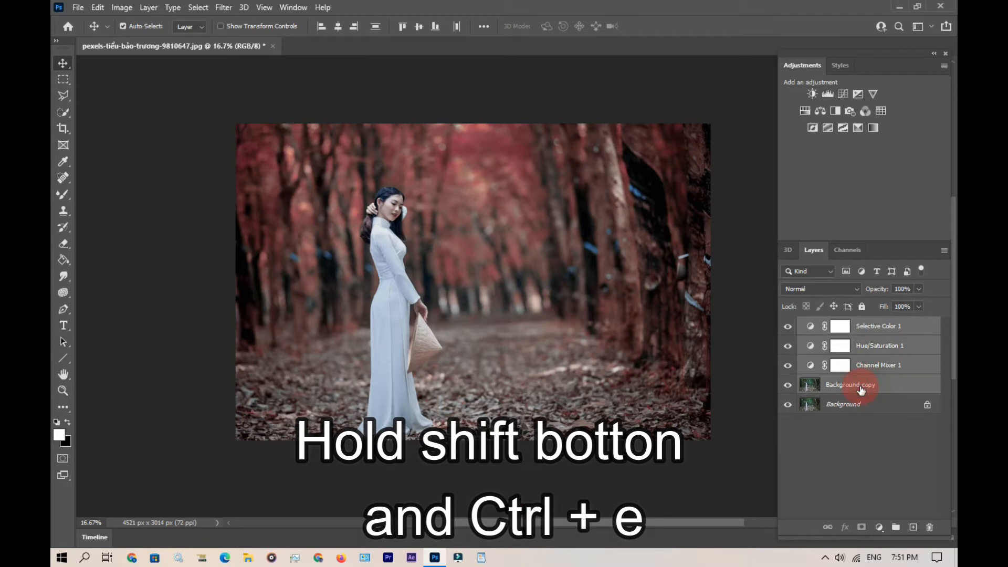
{"action": "key", "text": "ctrl+e"}
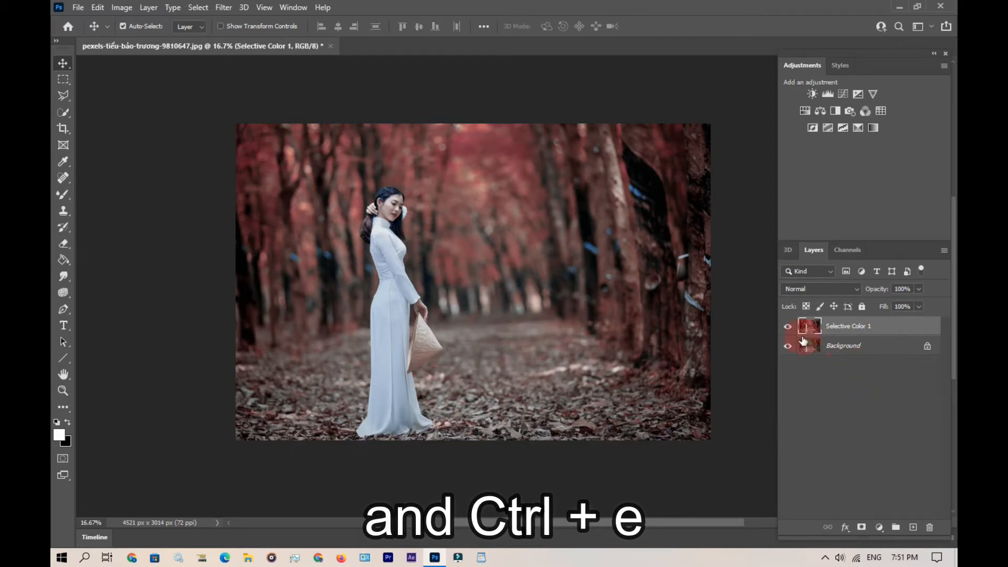
{"action": "left_click", "coordinate": [788, 328]}
{"action": "left_click", "coordinate": [789, 327]}
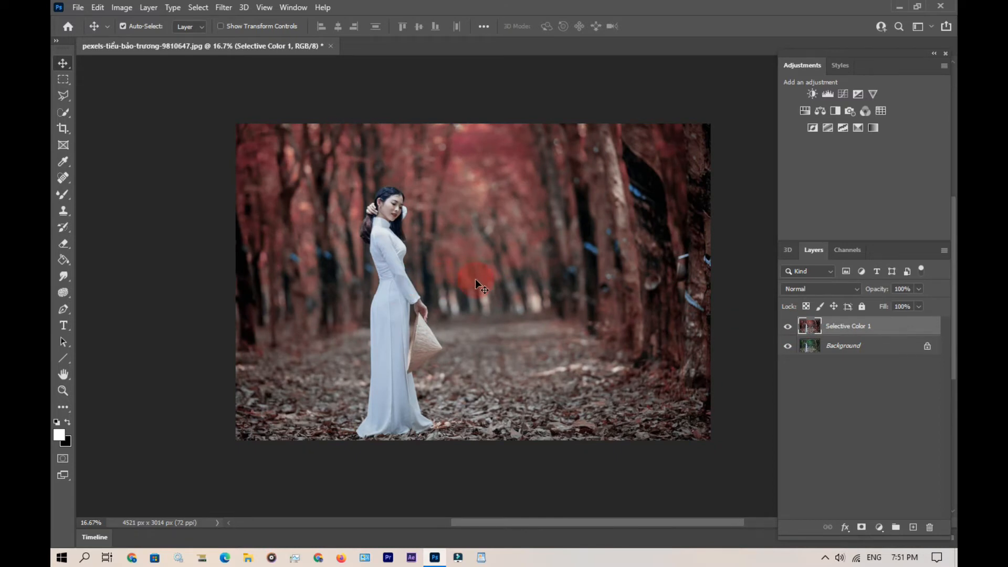
Convert the image to Lab color mode without flattening the layers
{"action": "left_click", "coordinate": [123, 8]}
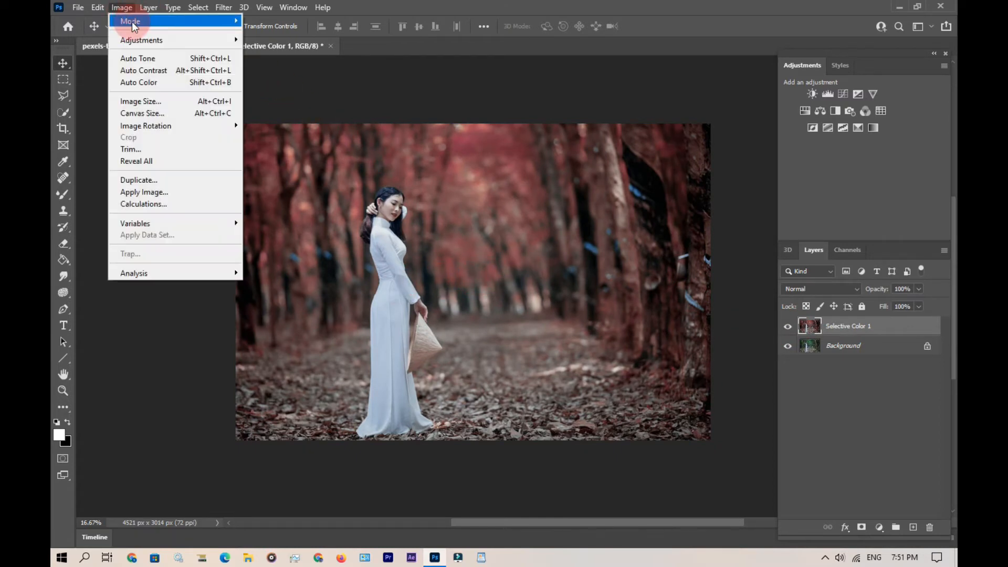
{"action": "mouse_move", "coordinate": [129, 21]}
{"action": "left_click", "coordinate": [279, 89]}
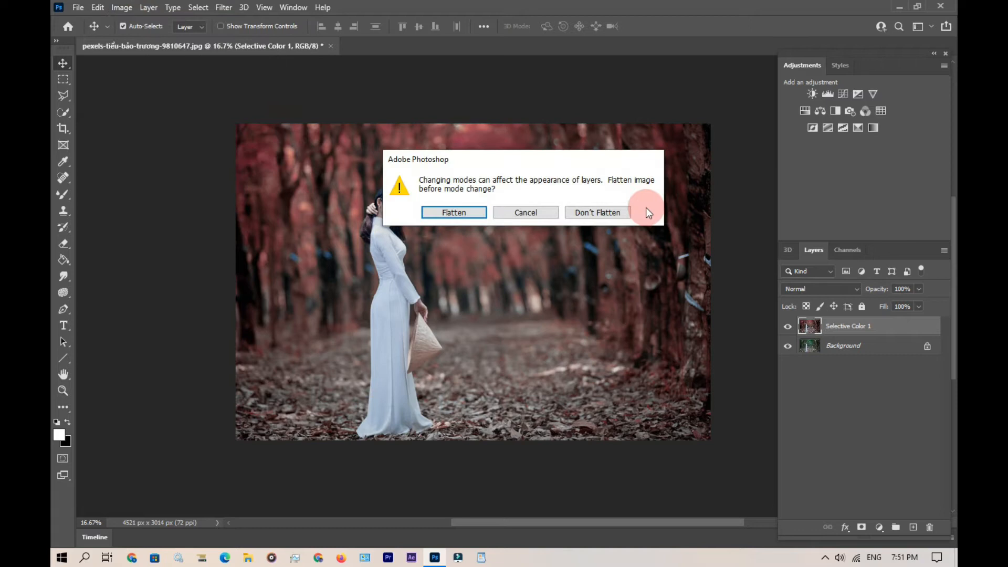
{"action": "left_click", "coordinate": [618, 211]}
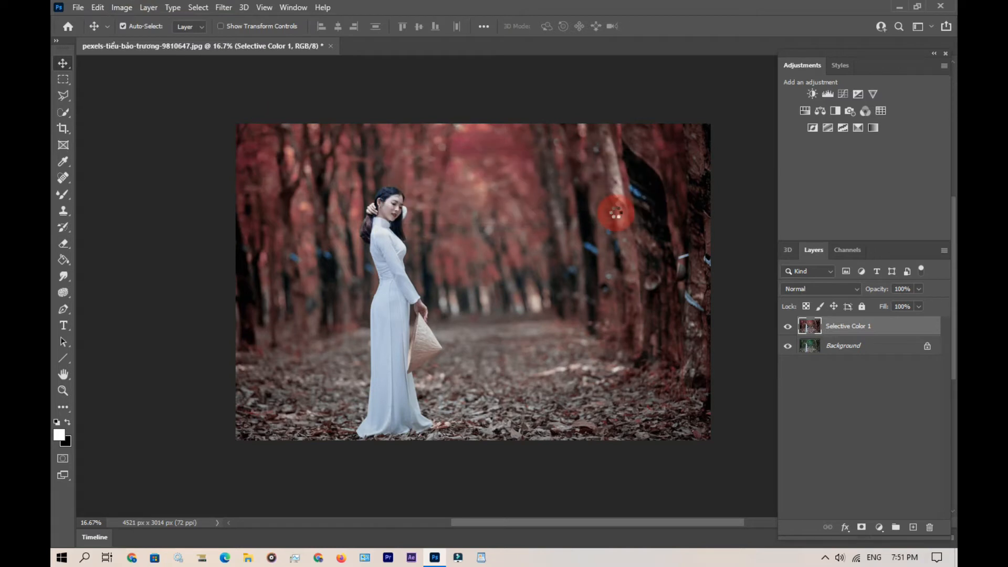
Copy the whole a channel into the b channel and return to the Lab composite
{"action": "left_click", "coordinate": [842, 250]}
{"action": "left_click", "coordinate": [833, 304]}
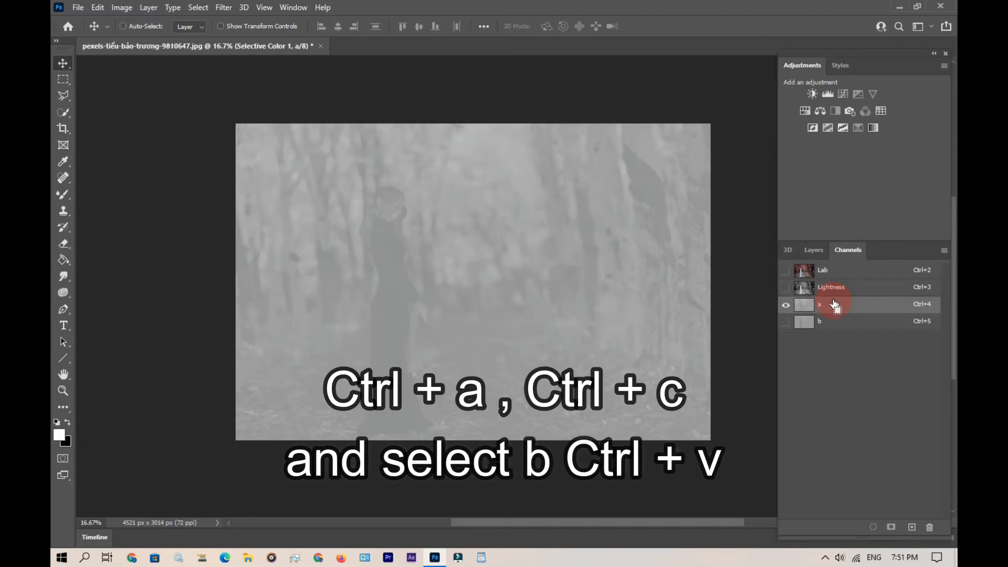
{"action": "key", "text": "ctrl+a"}
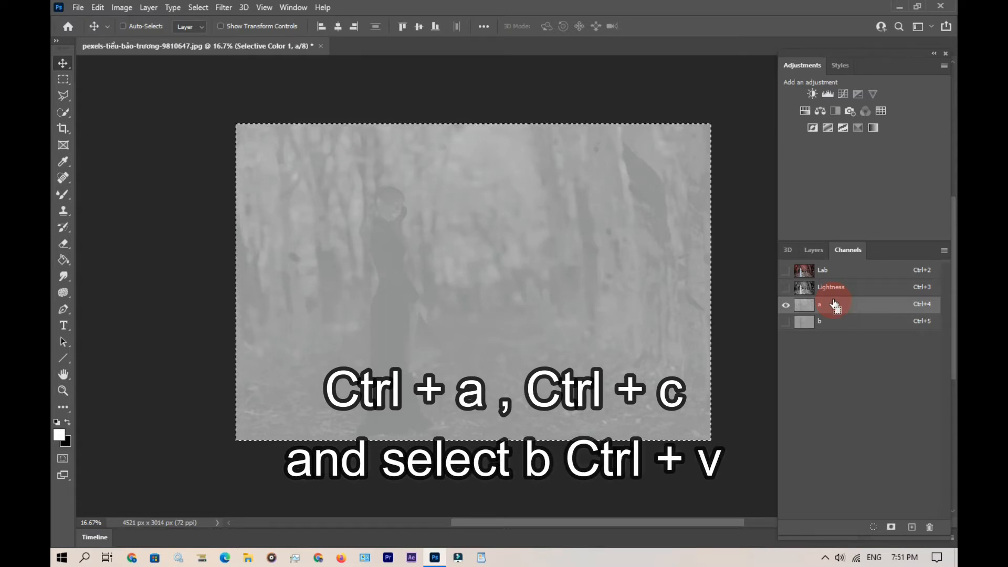
{"action": "key", "text": "ctrl+c"}
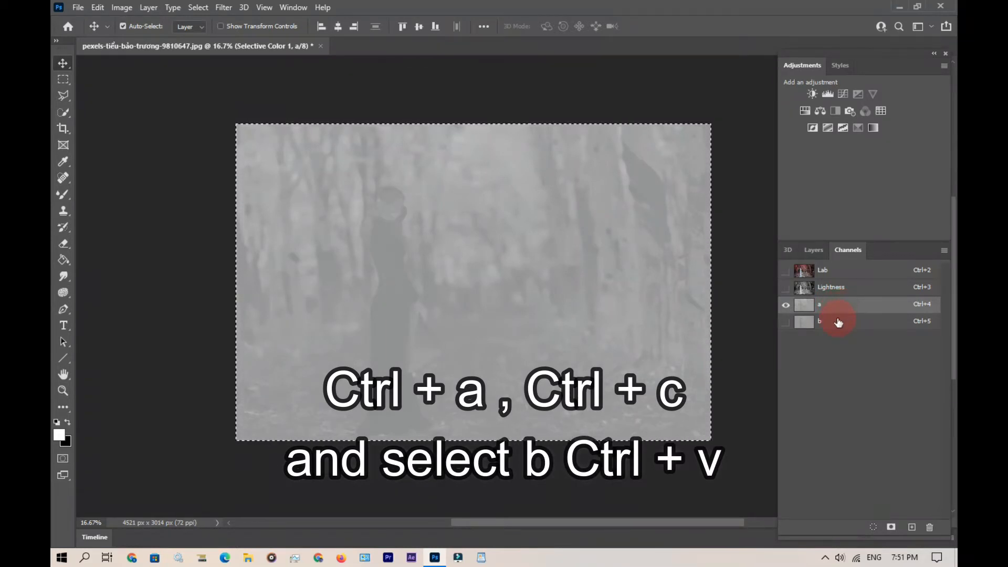
{"action": "left_click", "coordinate": [838, 322]}
{"action": "key", "text": "ctrl+v"}
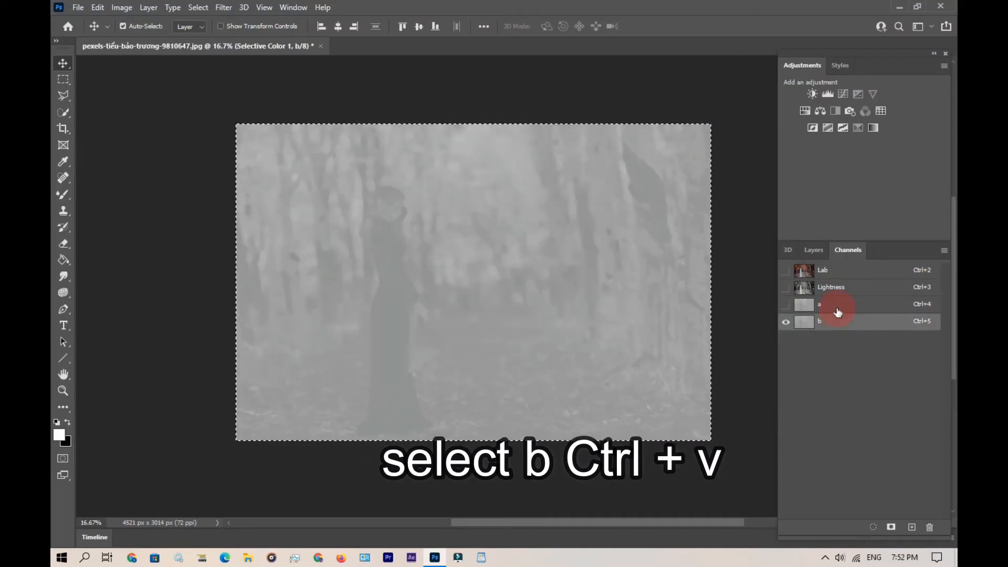
{"action": "left_click", "coordinate": [839, 272]}
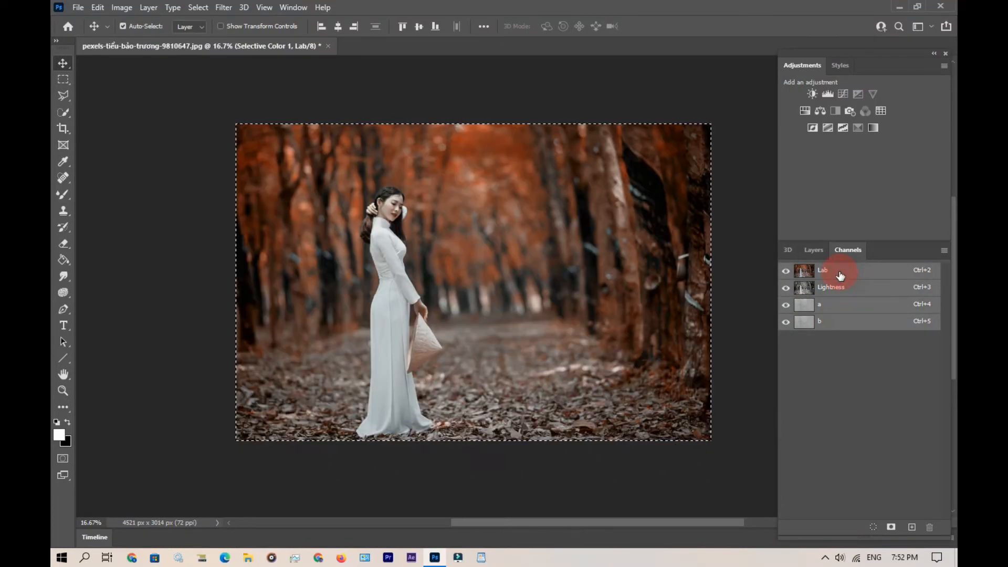
Compare the photo with and without the merged Selective Color 1 layer and clear the selection
{"action": "left_click", "coordinate": [809, 250]}
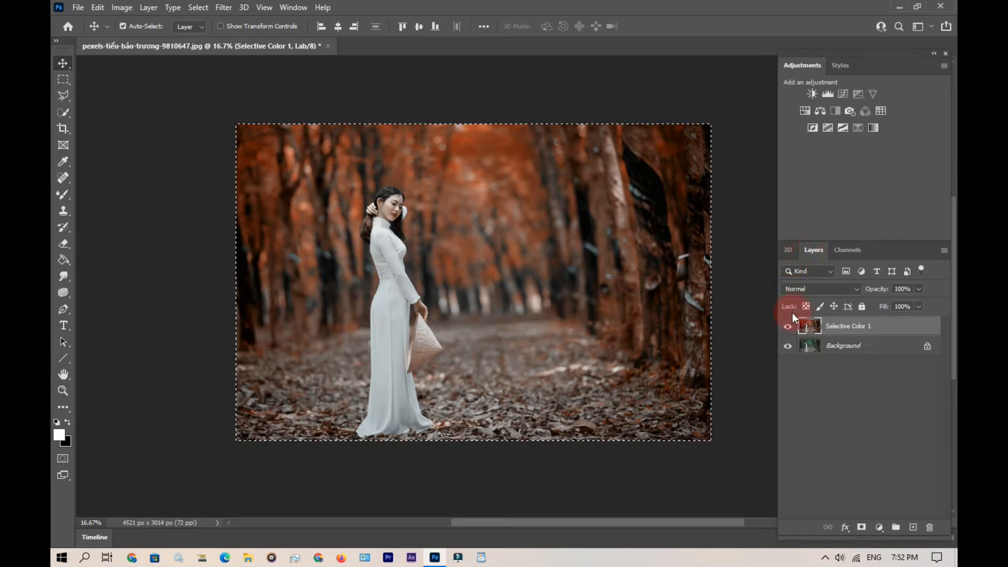
{"action": "left_click", "coordinate": [788, 327]}
{"action": "left_click", "coordinate": [788, 327]}
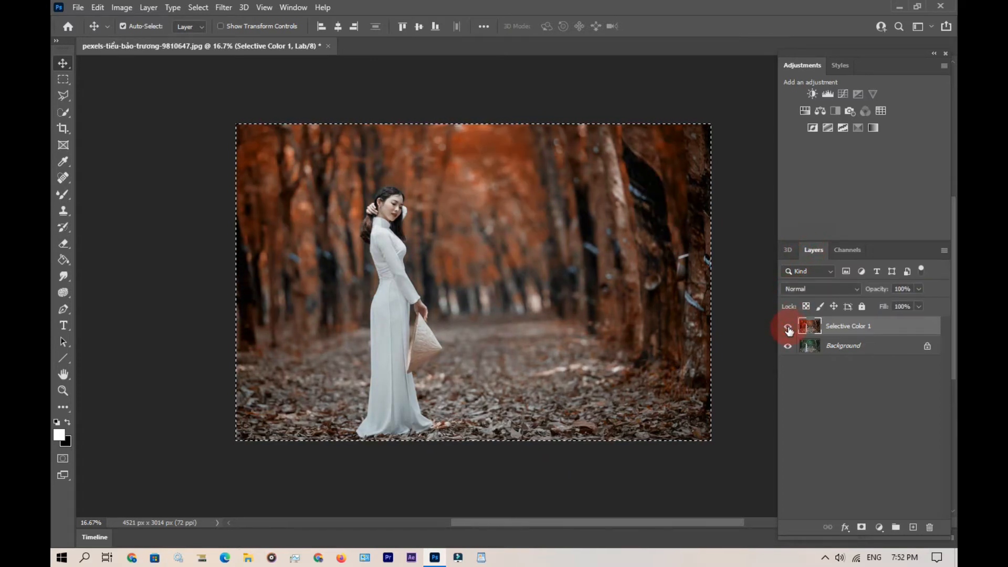
{"action": "key", "text": "ctrl+d"}
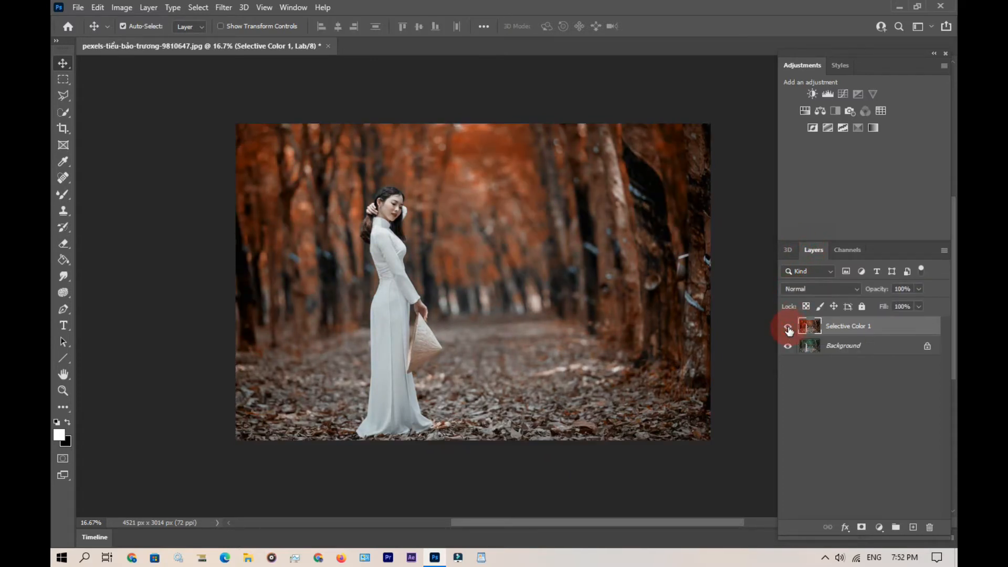
Duplicate the Selective Color 1 layer and select the woman with the Subject selection
{"action": "key", "text": "ctrl+j"}
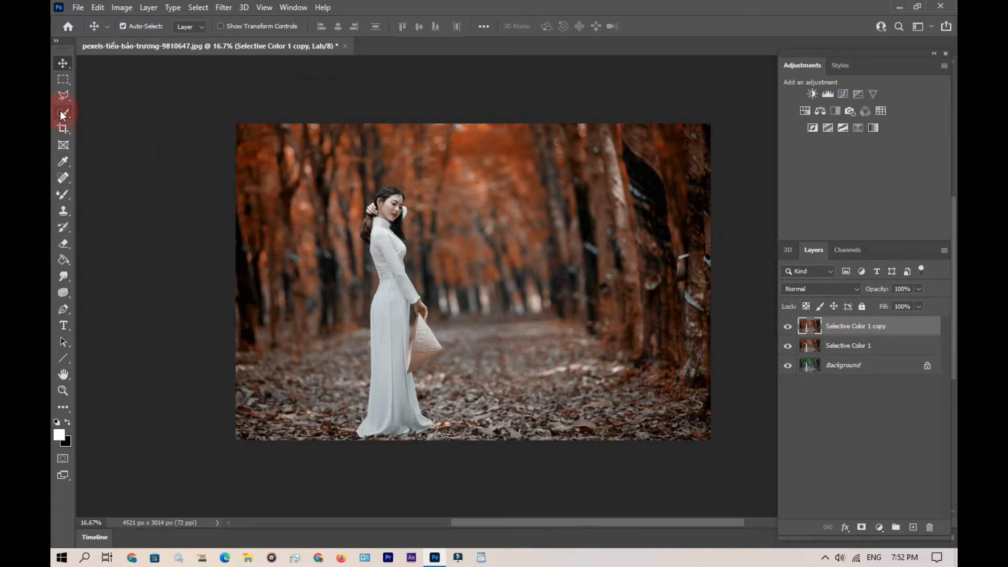
{"action": "left_click", "coordinate": [199, 8]}
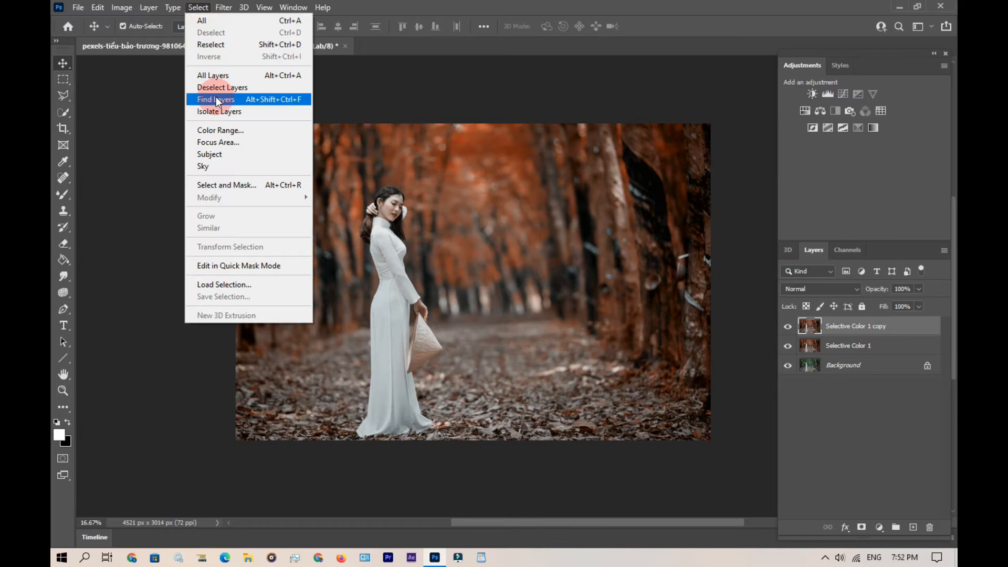
{"action": "left_click", "coordinate": [218, 155]}
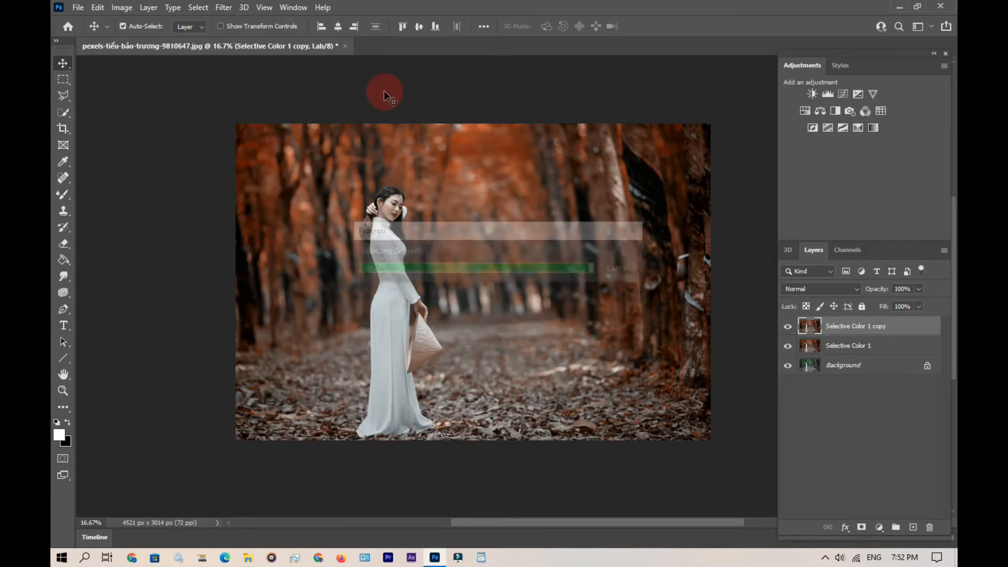
Expand the selection around the woman by 5 pixels
{"action": "left_click", "coordinate": [393, 247], "text": "ctrl"}
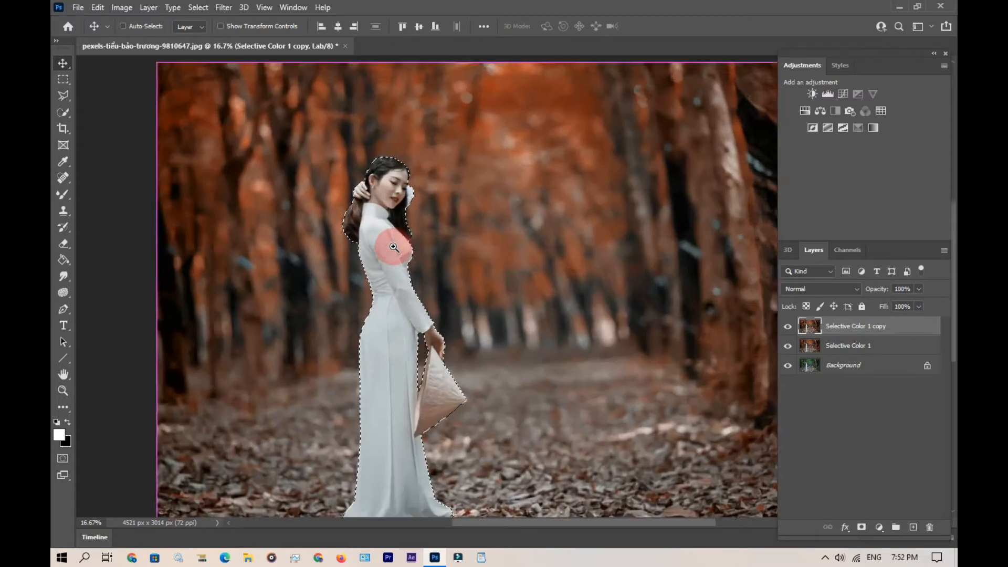
{"action": "left_click", "coordinate": [394, 247], "text": "ctrl"}
{"action": "left_click", "coordinate": [393, 246], "text": "ctrl"}
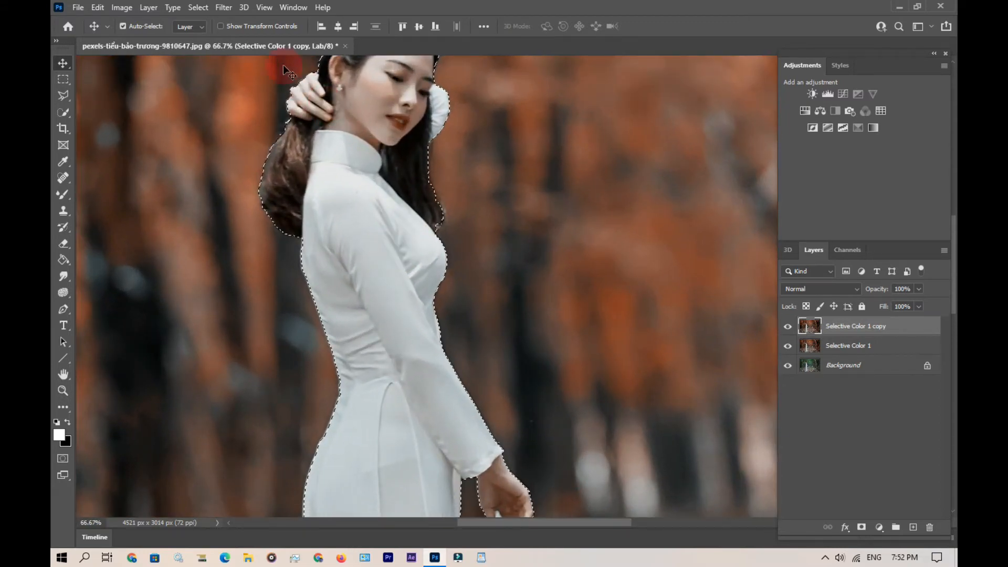
{"action": "left_click", "coordinate": [198, 7]}
{"action": "mouse_move", "coordinate": [234, 195]}
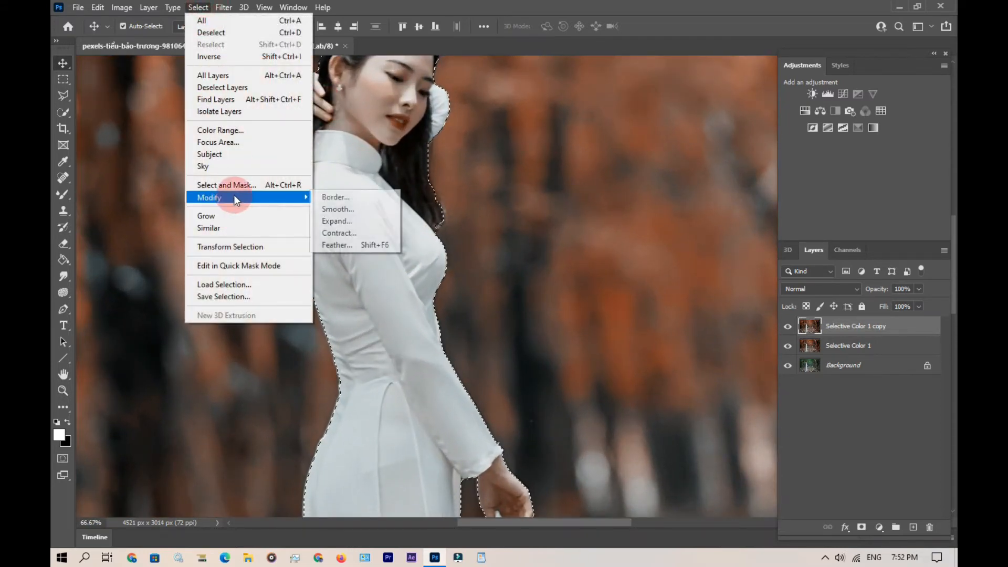
{"action": "left_click", "coordinate": [351, 216]}
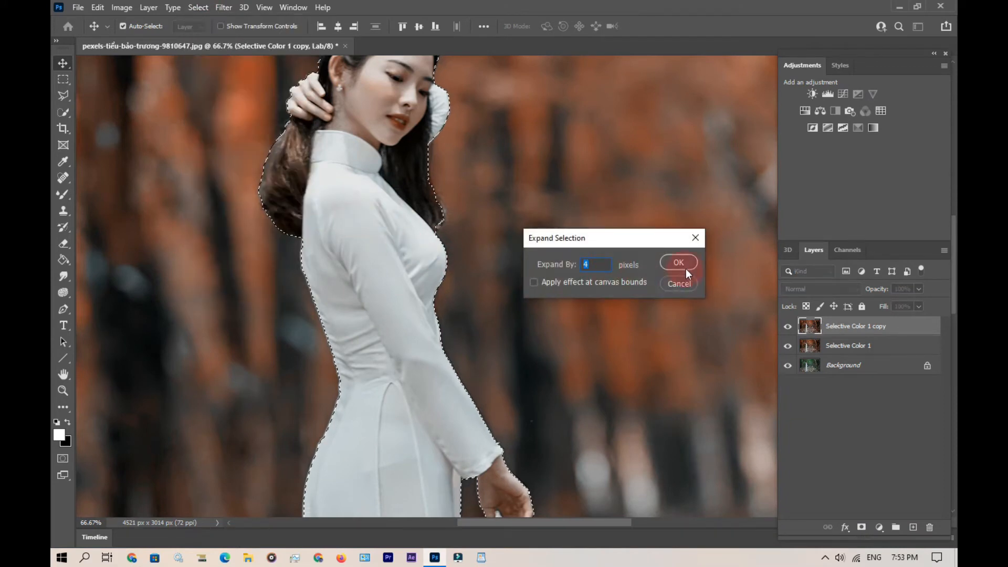
{"action": "type", "text": "5"}
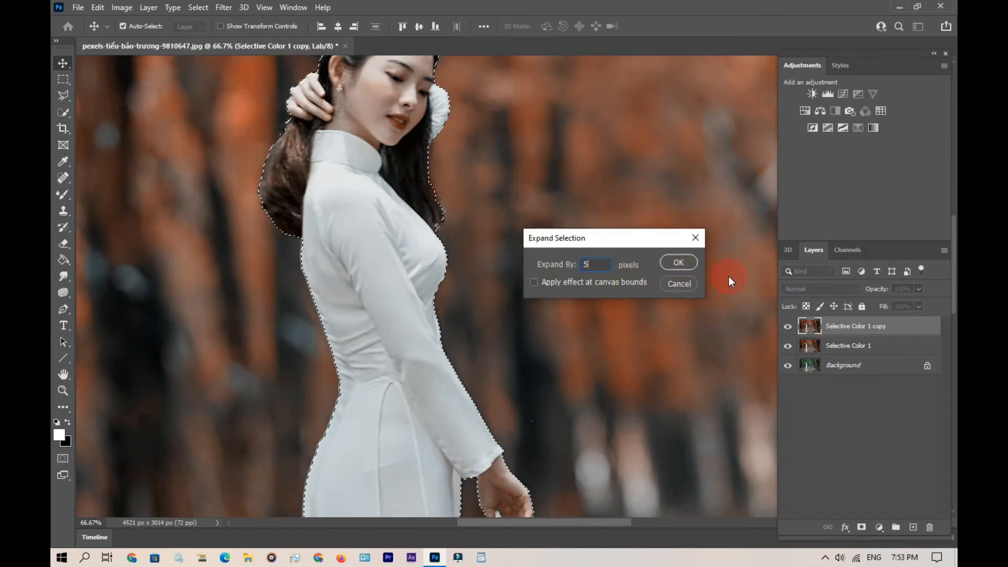
{"action": "left_click", "coordinate": [678, 262]}
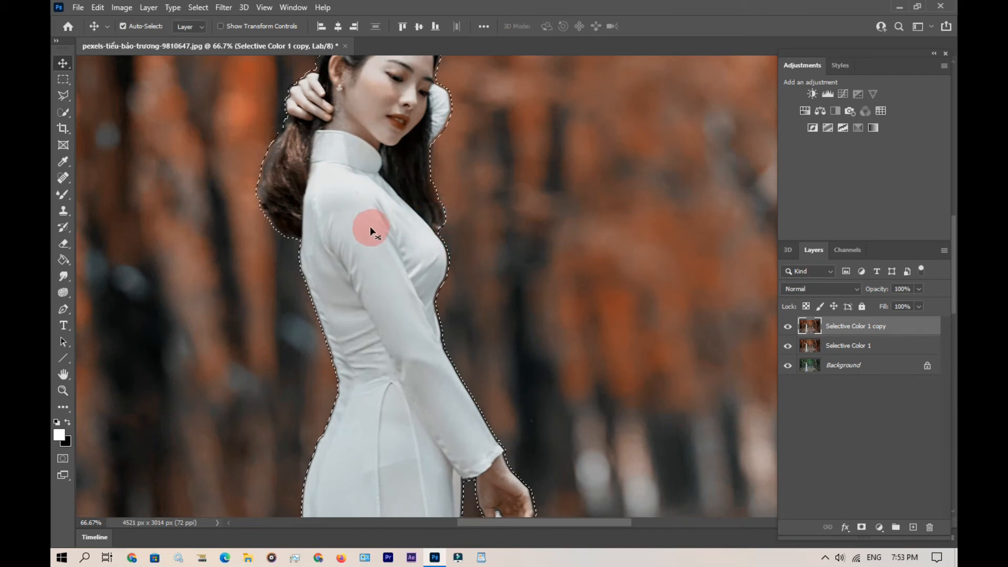
Add a layer mask to the duplicated layer from the selection of the woman
{"action": "left_click", "coordinate": [338, 244], "text": "alt"}
{"action": "left_click", "coordinate": [338, 243], "text": "alt"}
{"action": "left_click", "coordinate": [337, 244], "text": "alt"}
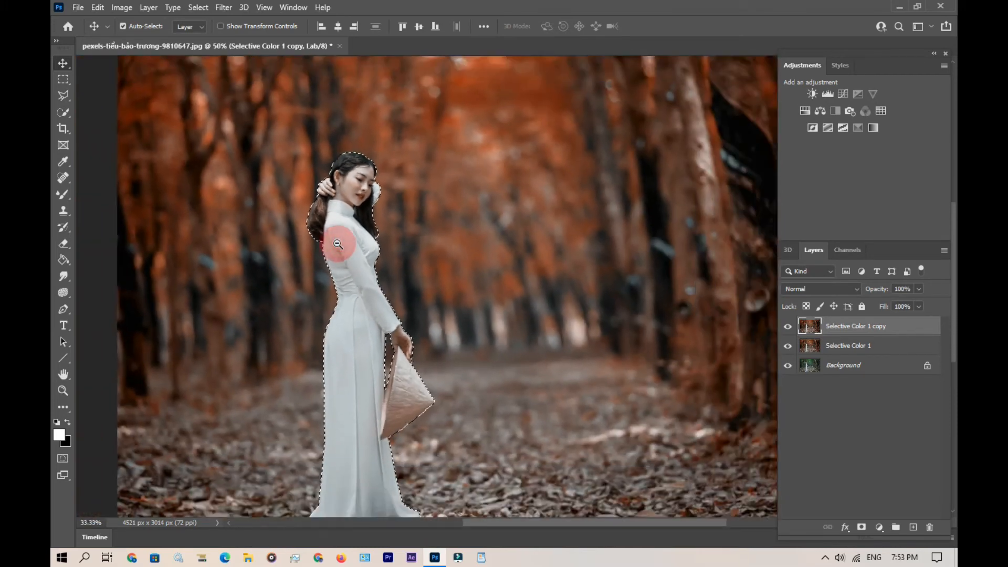
{"action": "left_click_drag", "start_coordinate": [378, 315], "coordinate": [395, 292]}
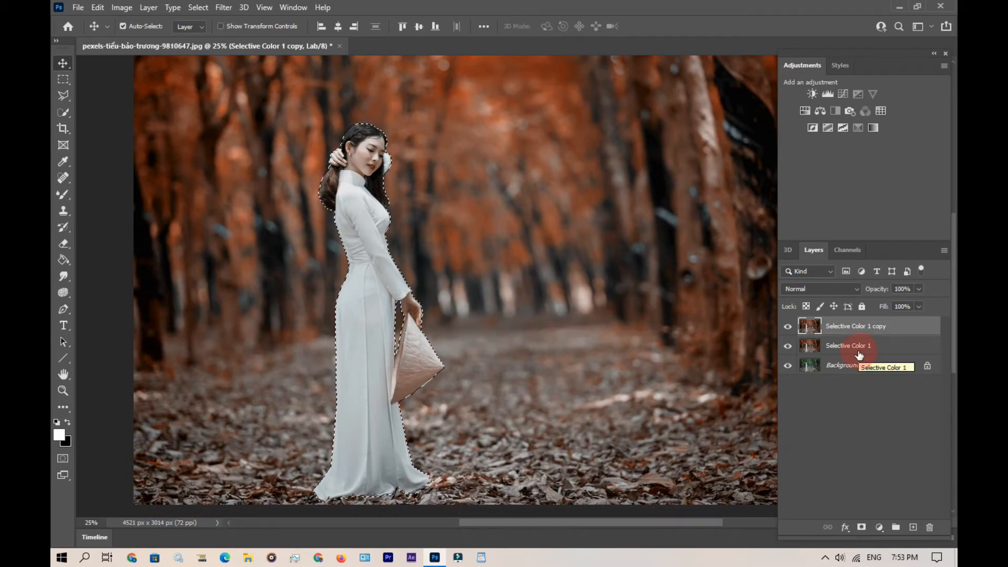
{"action": "left_click", "coordinate": [862, 526]}
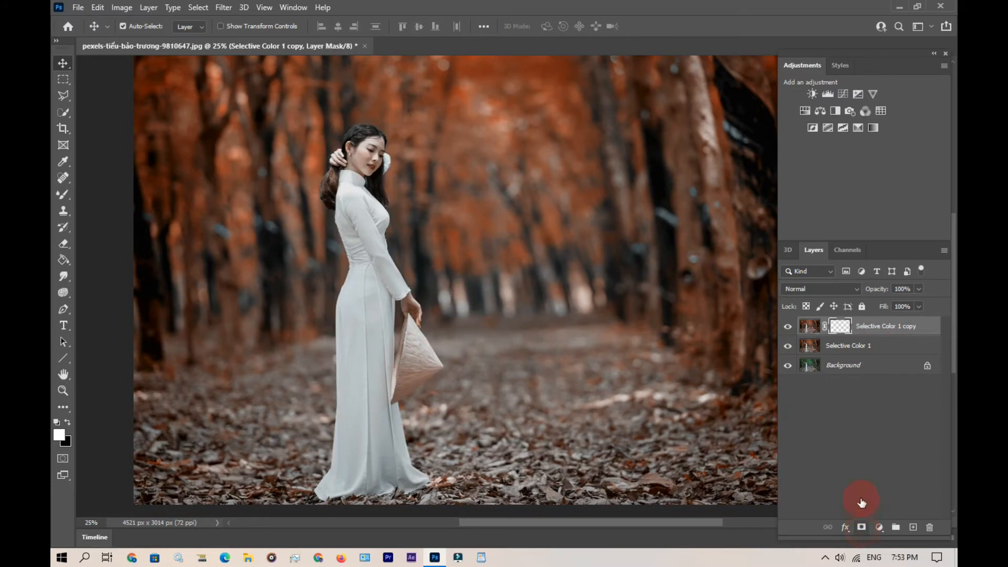
Load the woman's mask as a selection, remove her from the Selective Color 1 layer with a Content-Aware fill, and deselect
{"action": "left_click_drag", "start_coordinate": [823, 335], "coordinate": [838, 329]}
{"action": "left_click", "coordinate": [838, 329], "text": "ctrl"}
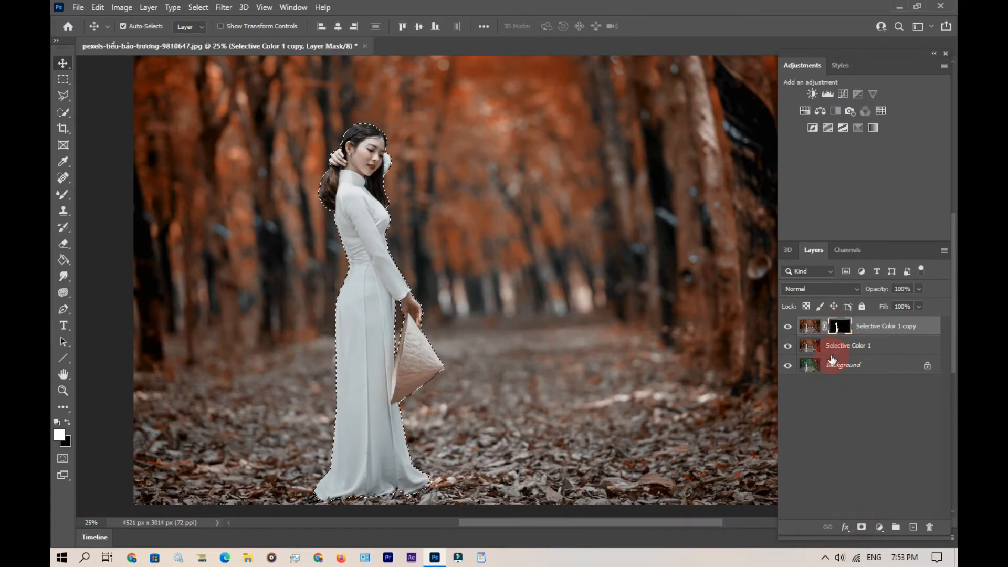
{"action": "left_click", "coordinate": [533, 210], "text": "ctrl"}
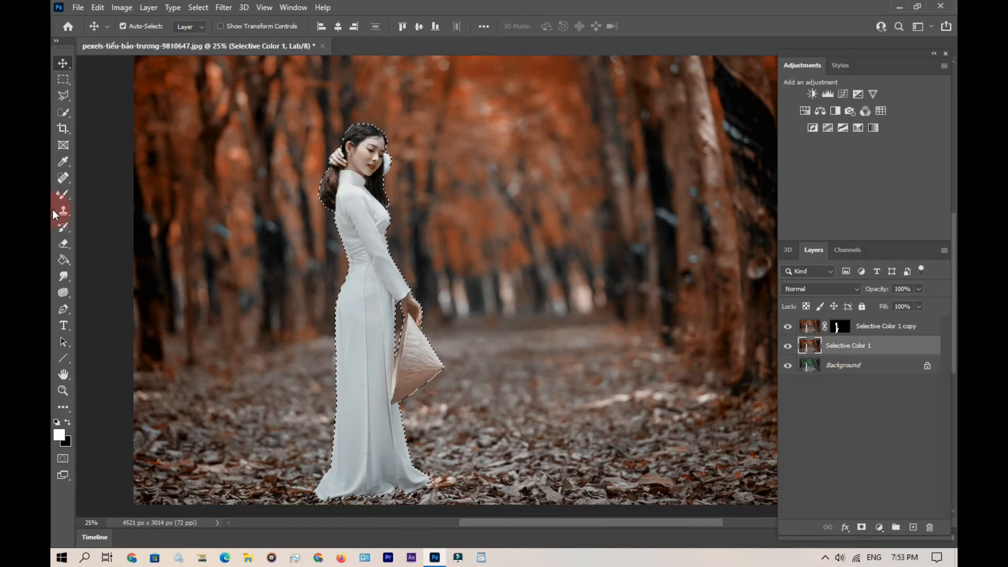
{"action": "left_click", "coordinate": [100, 8]}
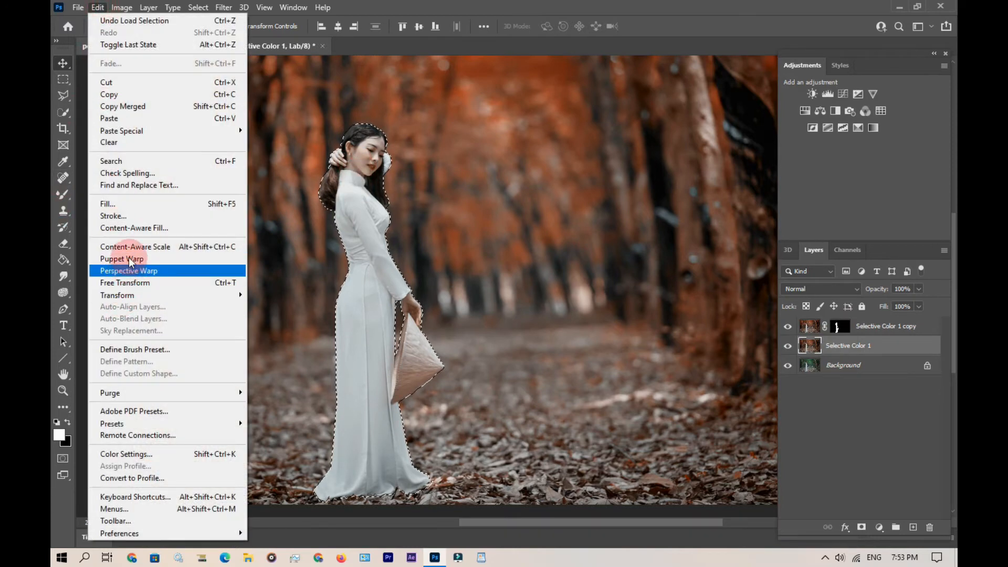
{"action": "left_click", "coordinate": [132, 204]}
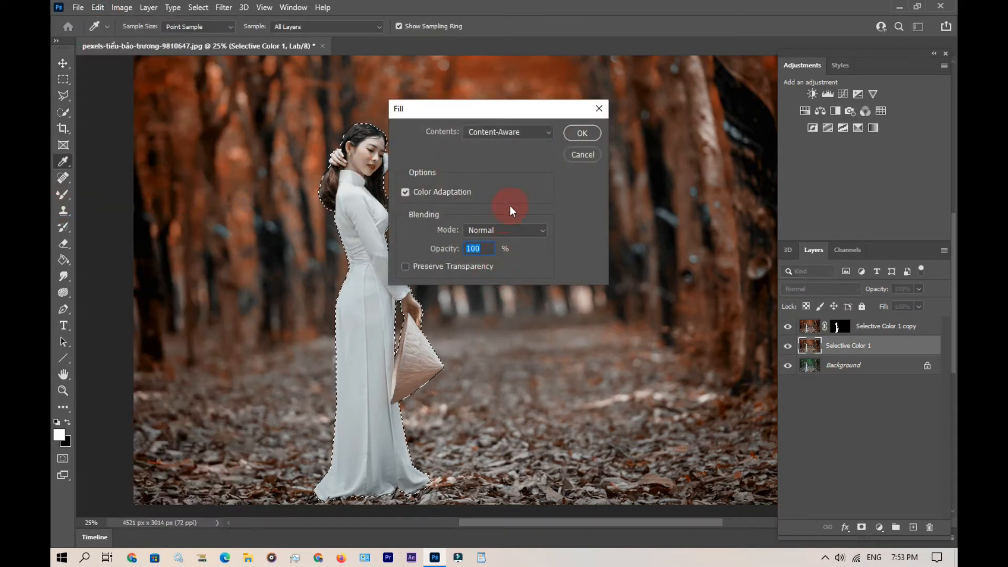
{"action": "left_click", "coordinate": [579, 131]}
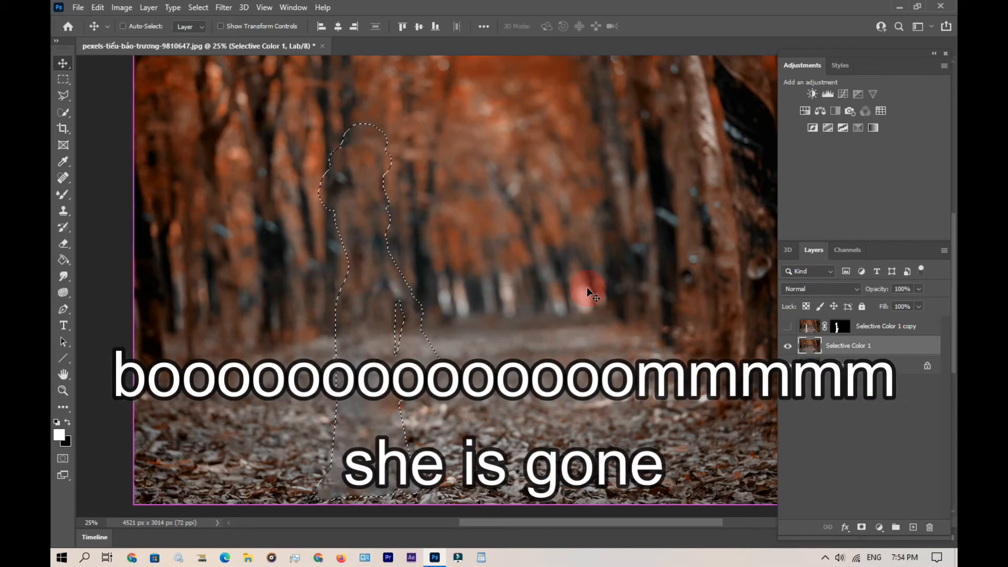
{"action": "key", "text": "ctrl+d"}
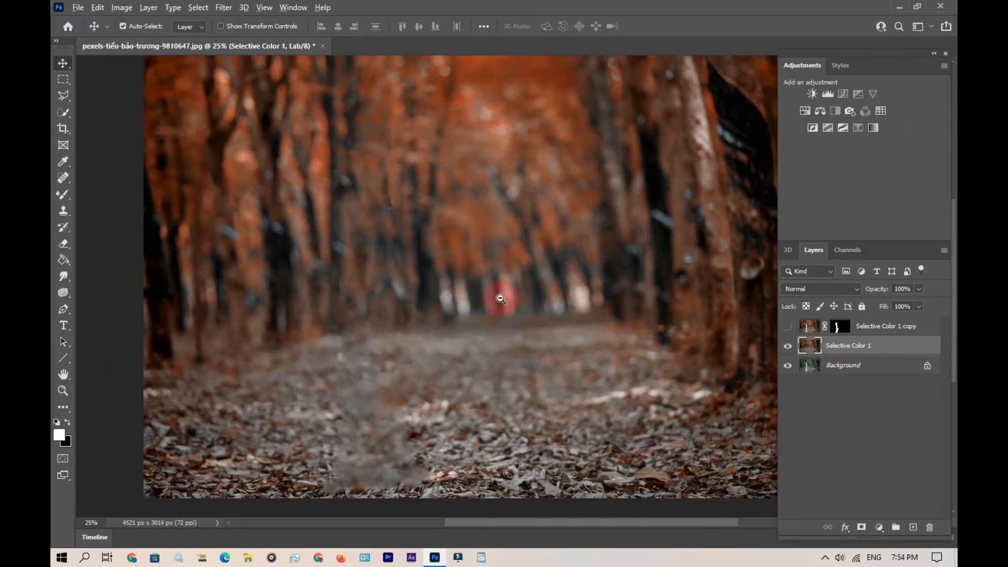
Start a Tilt-Shift blur on the Selective Color 1 layer, move its focus center down onto the path, and set Blur to 74 px
{"action": "left_click", "coordinate": [494, 293], "text": "ctrl+alt"}
{"action": "left_click_drag", "start_coordinate": [524, 266], "coordinate": [469, 272]}
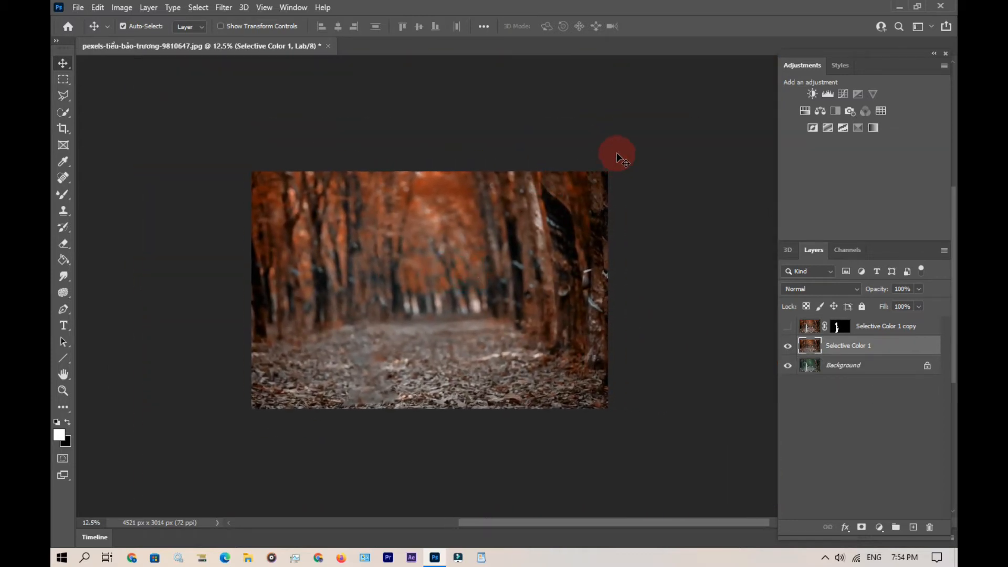
{"action": "left_click", "coordinate": [224, 8]}
{"action": "mouse_move", "coordinate": [263, 180]}
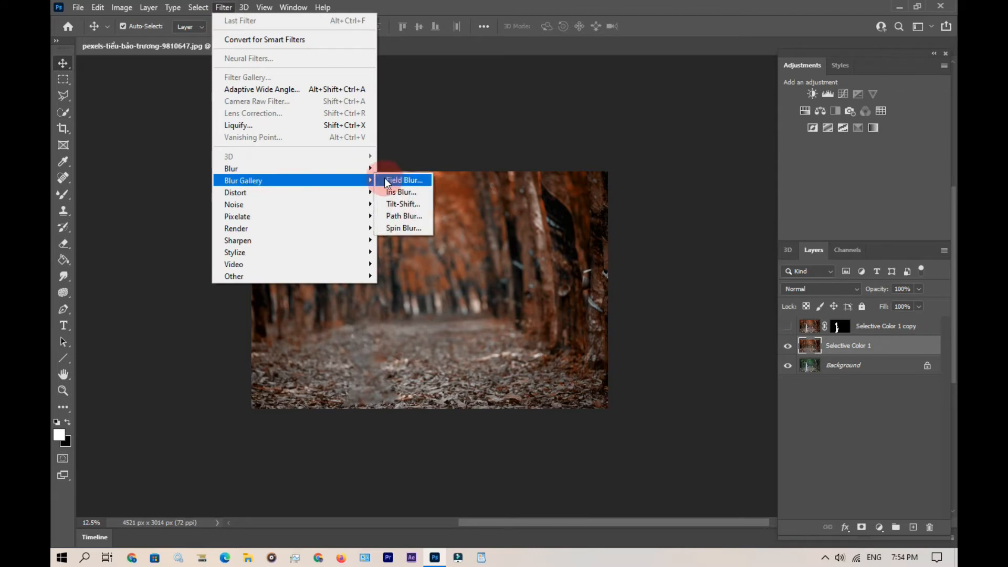
{"action": "left_click", "coordinate": [399, 203]}
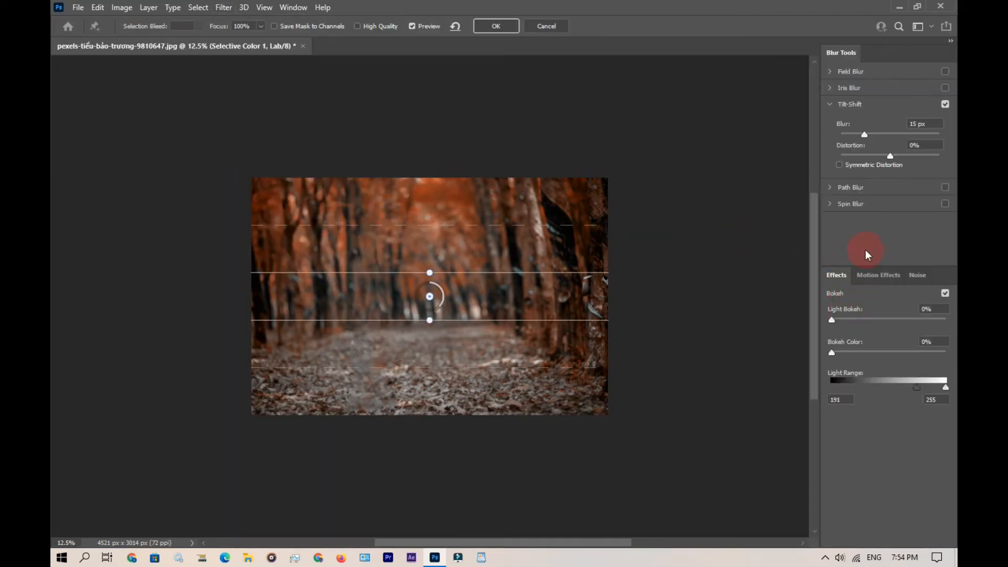
{"action": "left_click_drag", "start_coordinate": [442, 385], "coordinate": [444, 441]}
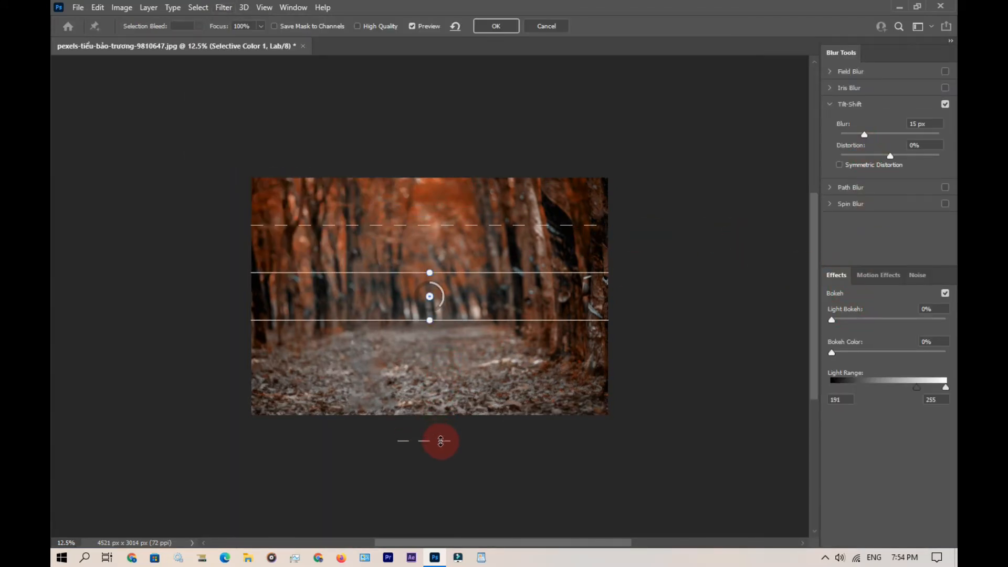
{"action": "left_click_drag", "start_coordinate": [473, 309], "coordinate": [472, 347]}
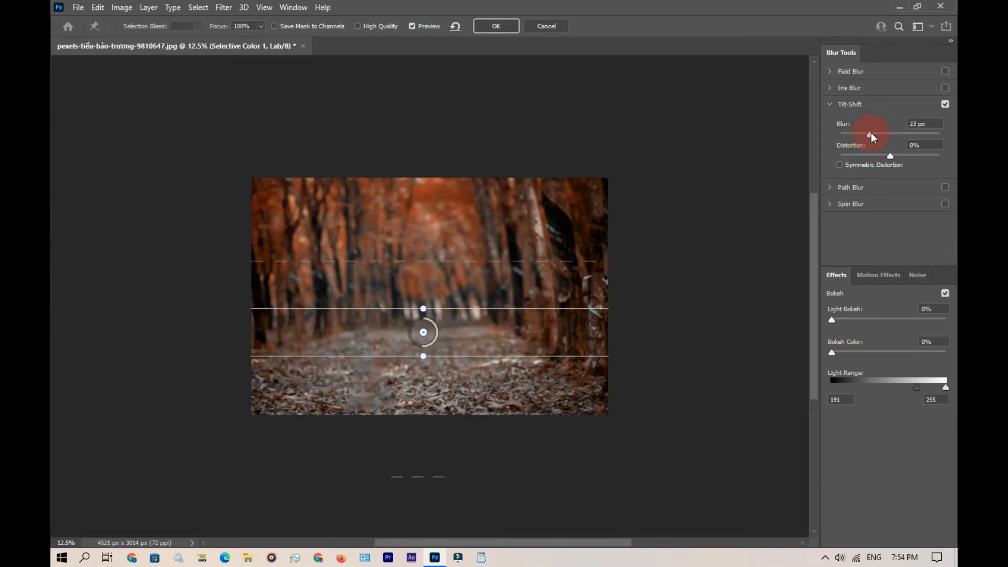
{"action": "left_click_drag", "start_coordinate": [878, 134], "coordinate": [889, 137]}
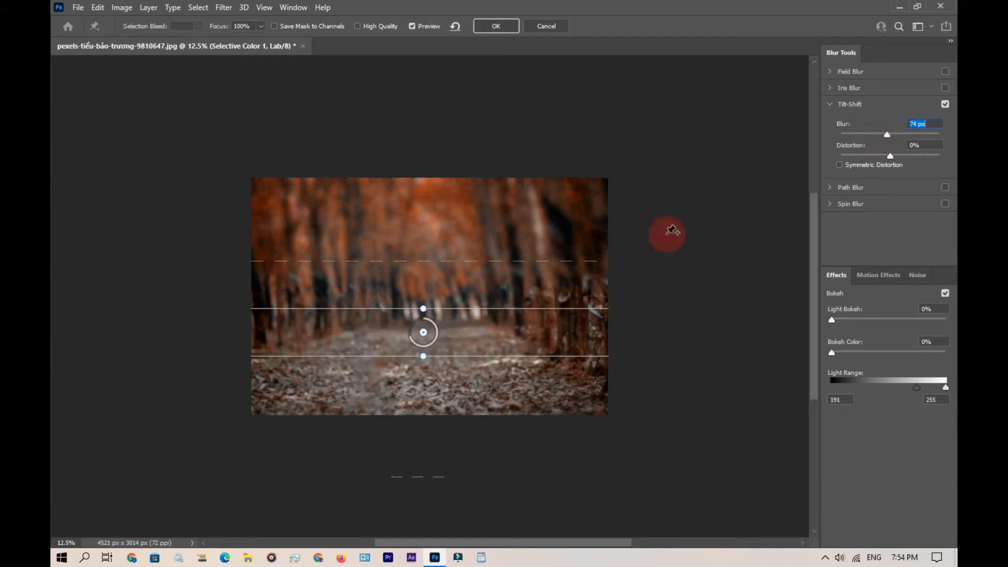
Extend the Tilt-Shift sharp zone below the image's bottom edge and place its upper focus line across the leaf-covered path
{"action": "left_click_drag", "start_coordinate": [448, 370], "coordinate": [451, 436]}
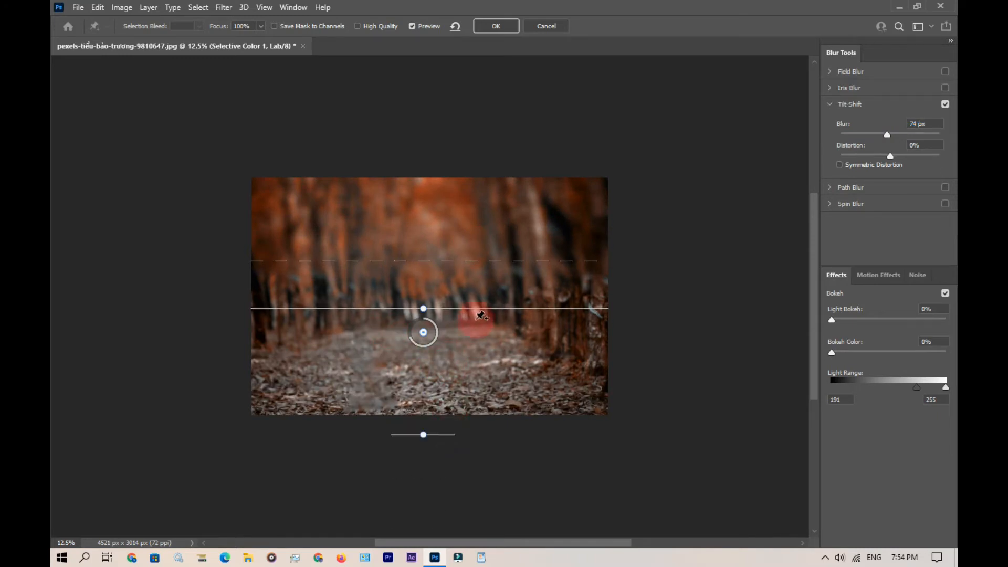
{"action": "left_click_drag", "start_coordinate": [473, 311], "coordinate": [472, 372]}
{"action": "mouse_move", "coordinate": [450, 308]}
{"action": "left_mouse_down"}
{"action": "mouse_move", "coordinate": [449, 381]}
{"action": "mouse_move", "coordinate": [449, 295]}
{"action": "left_mouse_up"}
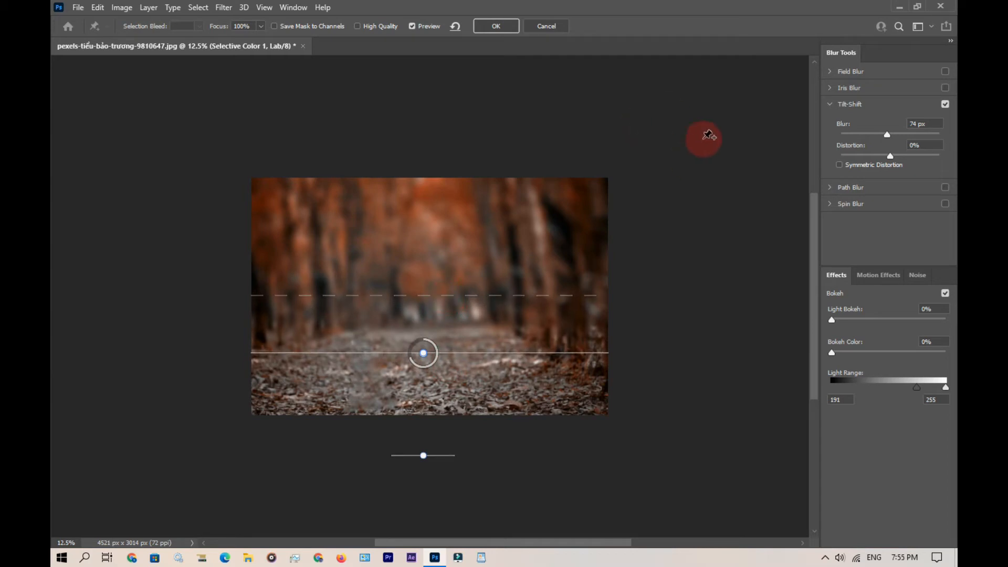
Apply the blur with Light Bokeh at 71% and Bokeh Color at 59%, and compare the image with and without the blurred layer
{"action": "left_click_drag", "start_coordinate": [846, 323], "coordinate": [882, 327]}
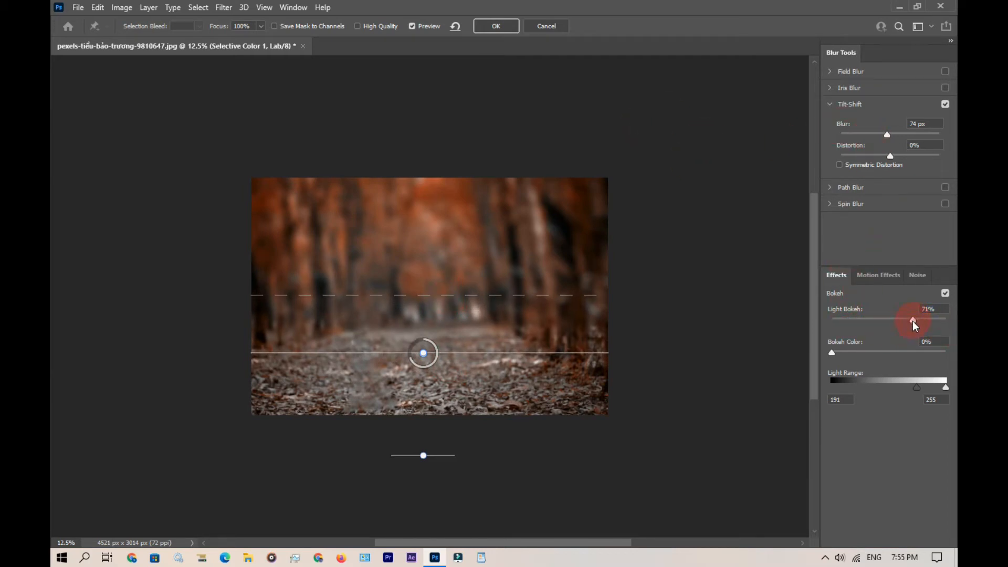
{"action": "left_click_drag", "start_coordinate": [868, 352], "coordinate": [898, 351]}
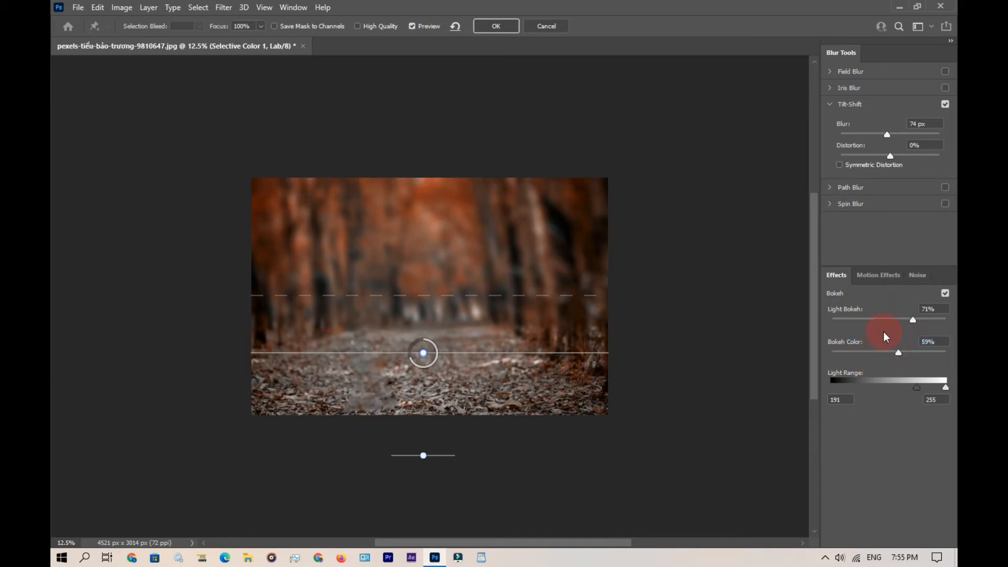
{"action": "left_click", "coordinate": [502, 35]}
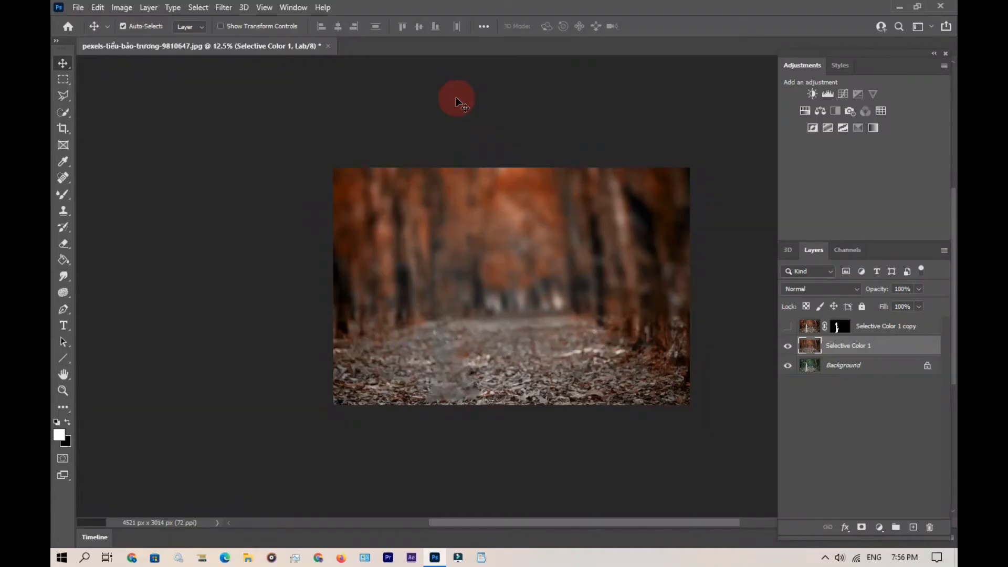
{"action": "left_click", "coordinate": [788, 345]}
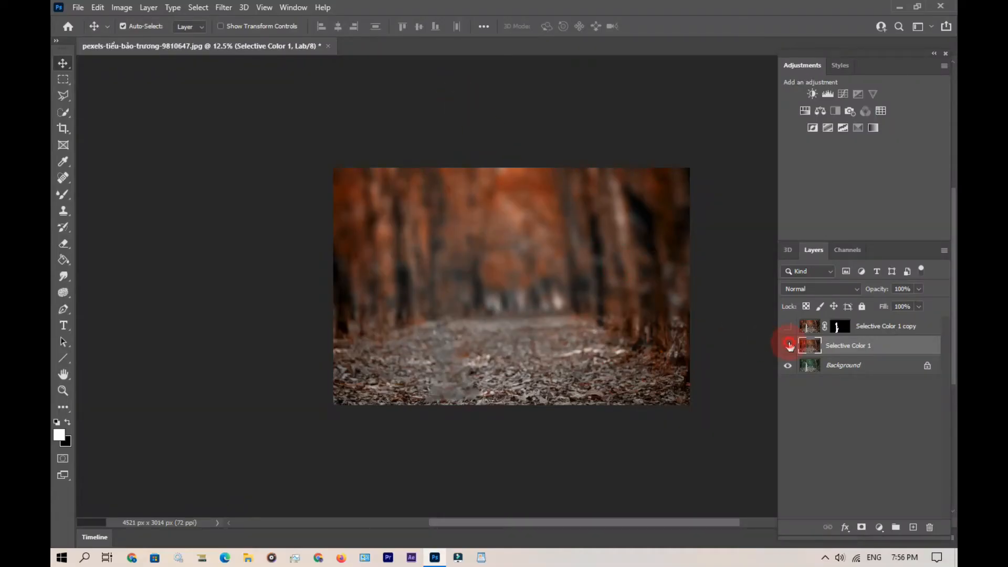
{"action": "left_click", "coordinate": [789, 344]}
{"action": "left_click", "coordinate": [788, 345]}
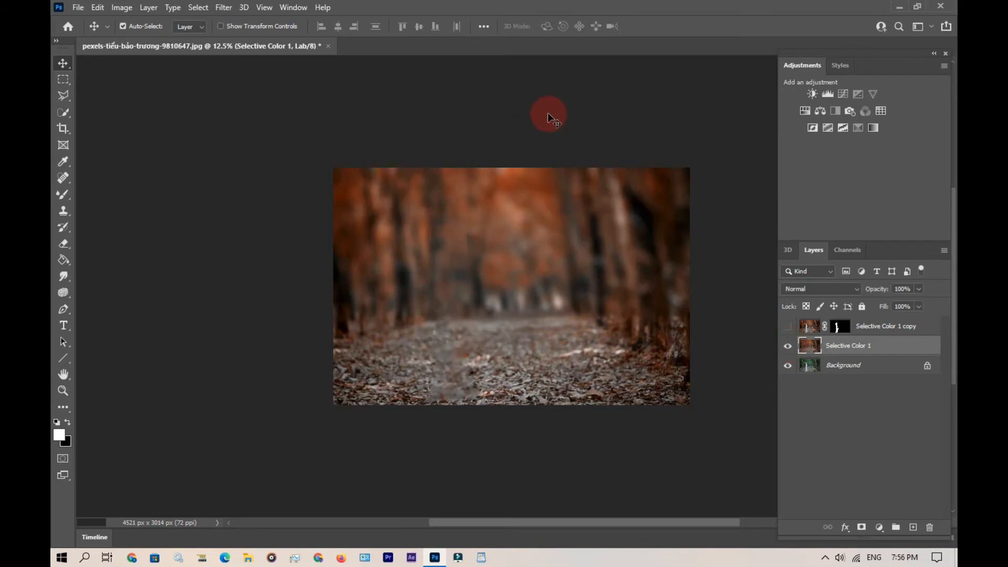
Convert the image from Lab Color to RGB Color mode while keeping the layers separate
{"action": "left_click", "coordinate": [881, 533]}
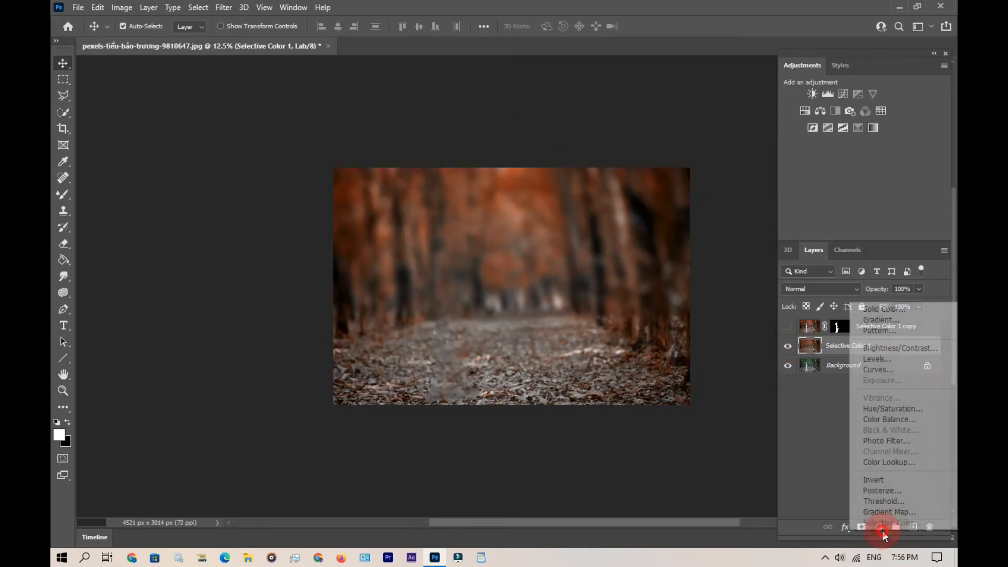
{"action": "left_click", "coordinate": [463, 137]}
{"action": "left_click", "coordinate": [118, 7]}
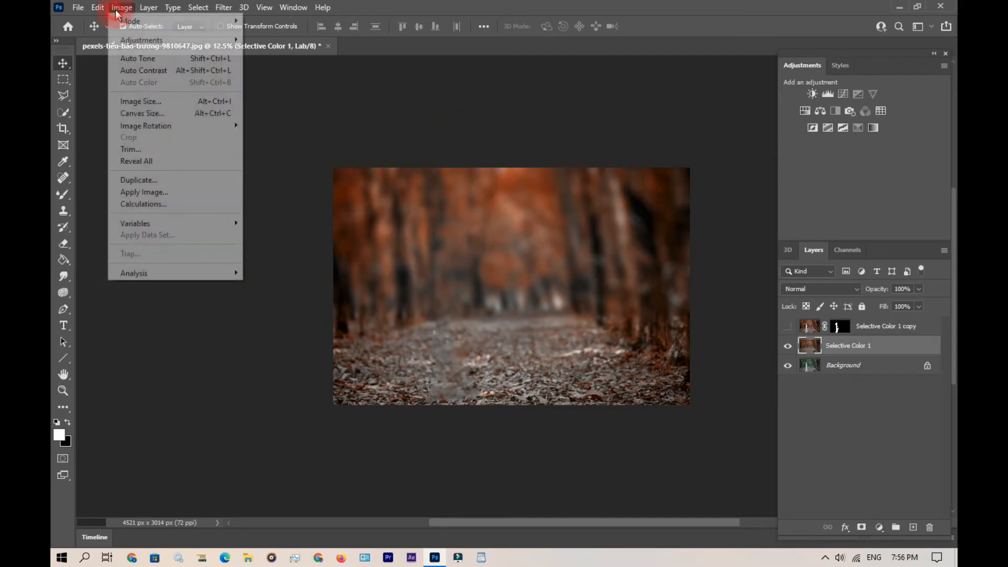
{"action": "mouse_move", "coordinate": [153, 22]}
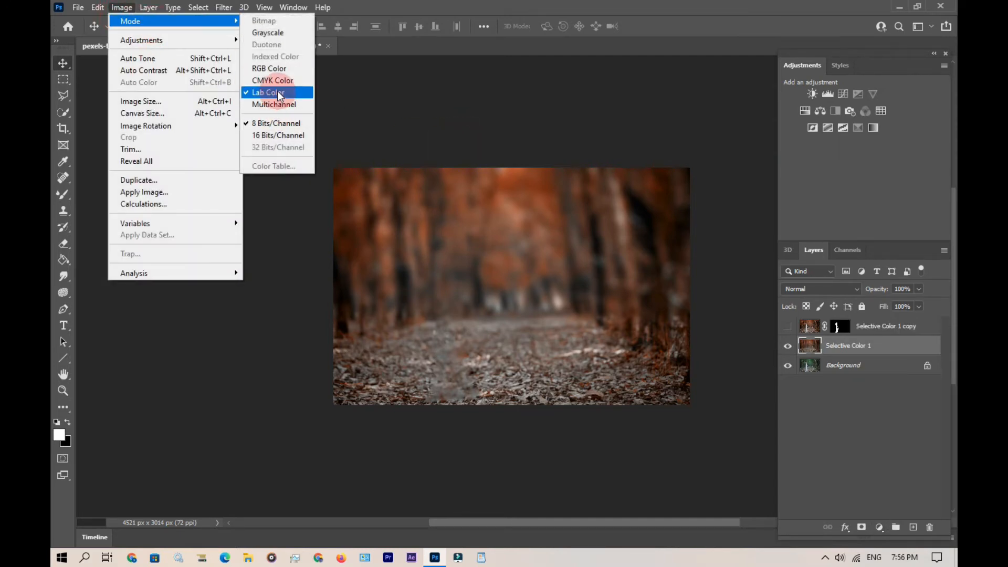
{"action": "left_click", "coordinate": [278, 70]}
{"action": "left_click", "coordinate": [565, 208]}
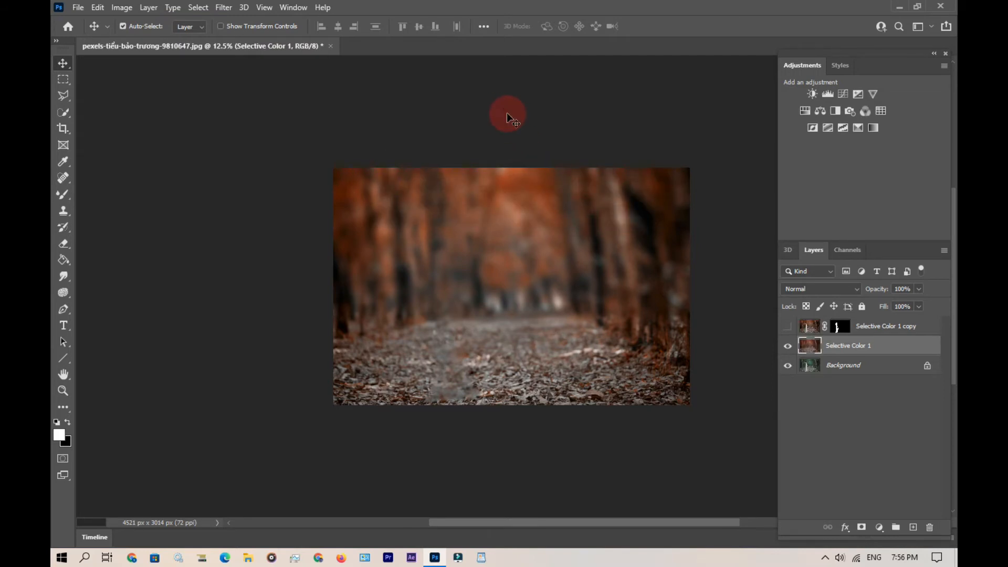
Add a Selective Color adjustment above the blurred background and set the Yellows range to Magenta +100% and Yellow -100%
{"action": "left_click", "coordinate": [879, 526]}
{"action": "left_click", "coordinate": [884, 522]}
{"action": "left_click", "coordinate": [319, 301]}
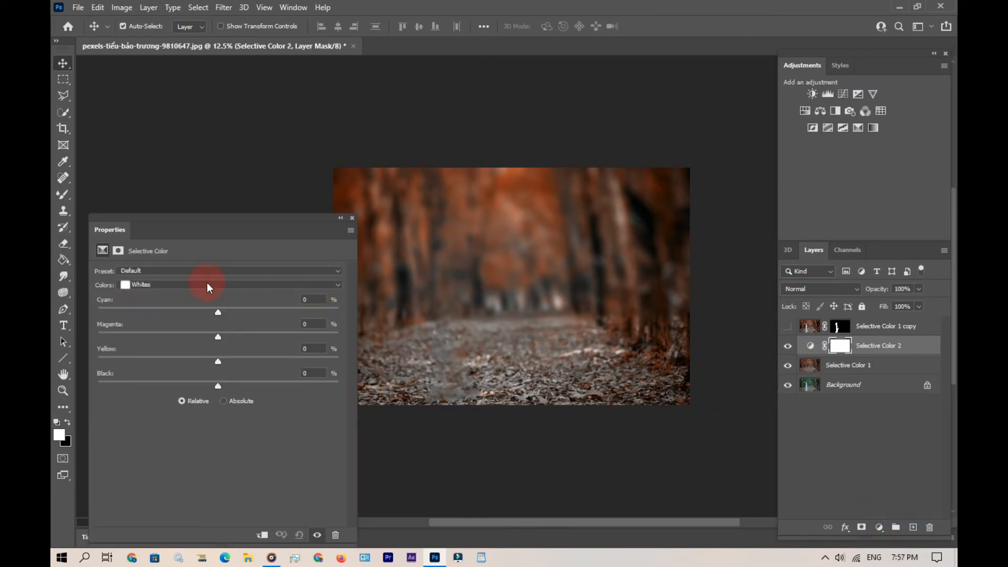
{"action": "left_click", "coordinate": [207, 287]}
{"action": "left_click", "coordinate": [176, 307]}
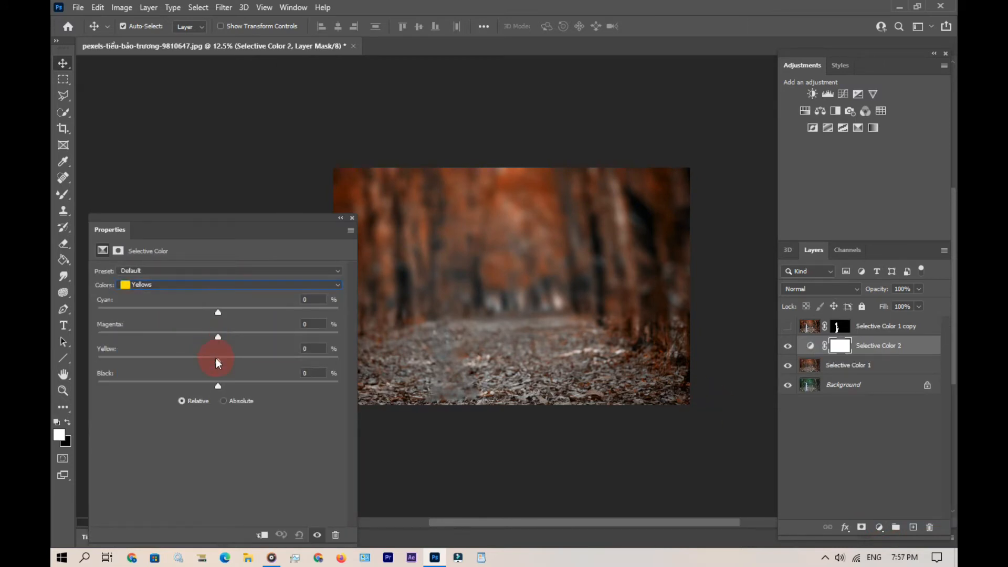
{"action": "left_click_drag", "start_coordinate": [131, 362], "coordinate": [98, 361]}
{"action": "left_click", "coordinate": [220, 337]}
{"action": "left_click_drag", "start_coordinate": [227, 338], "coordinate": [256, 338]}
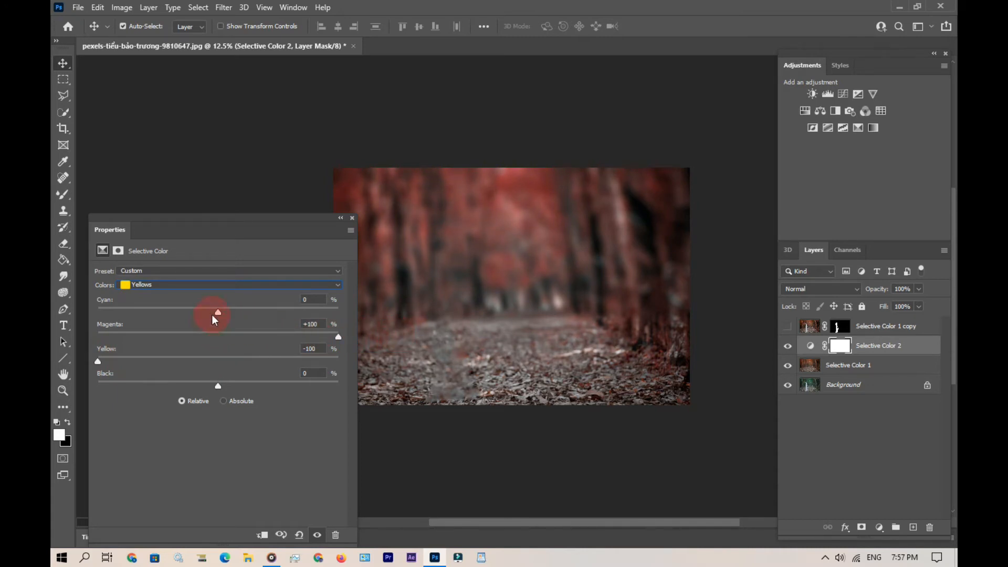
Set Cyan to +45% in the Yellows range of the Selective Color adjustment and close its settings
{"action": "left_click_drag", "start_coordinate": [212, 314], "coordinate": [256, 298]}
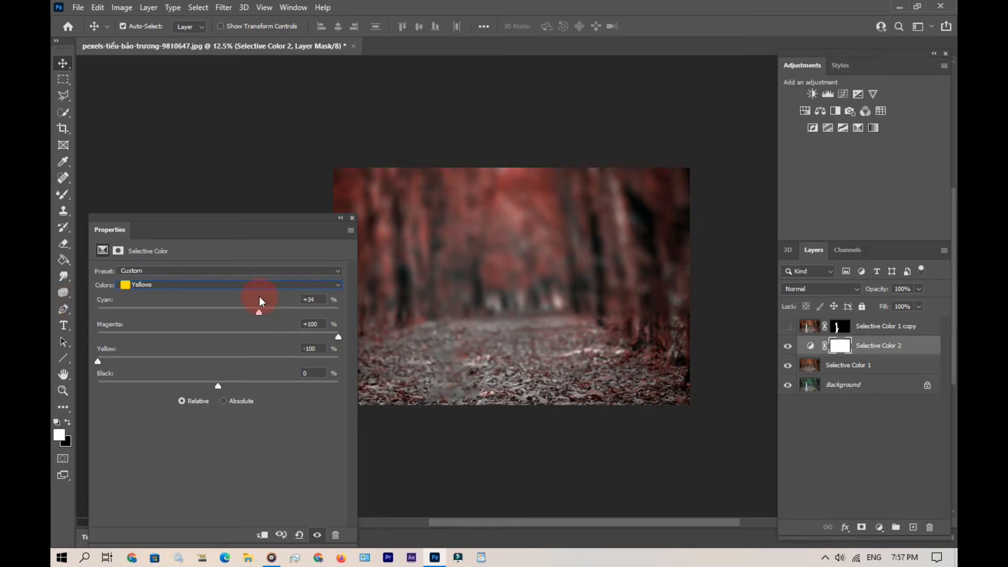
{"action": "left_click_drag", "start_coordinate": [261, 302], "coordinate": [298, 313]}
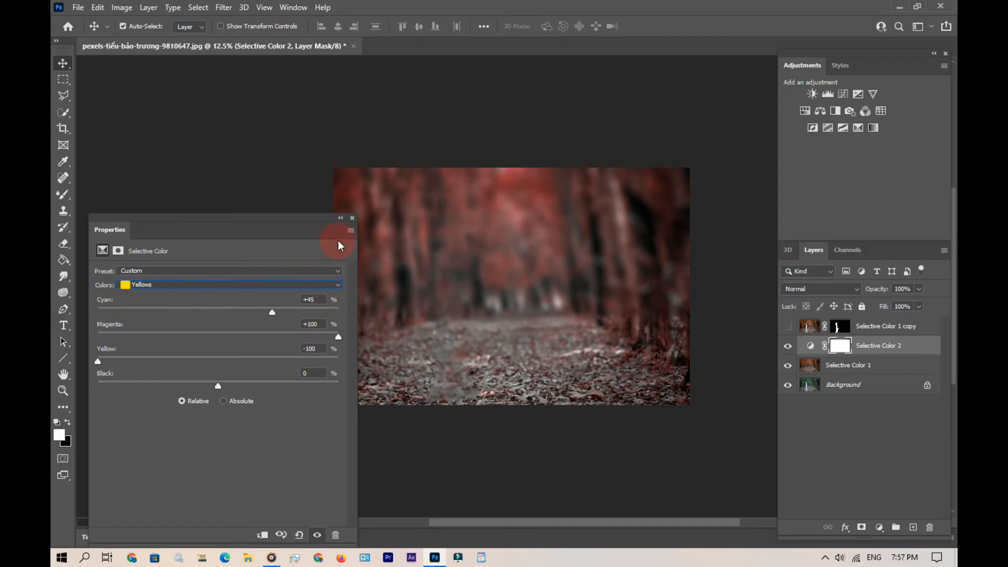
{"action": "left_click", "coordinate": [352, 219]}
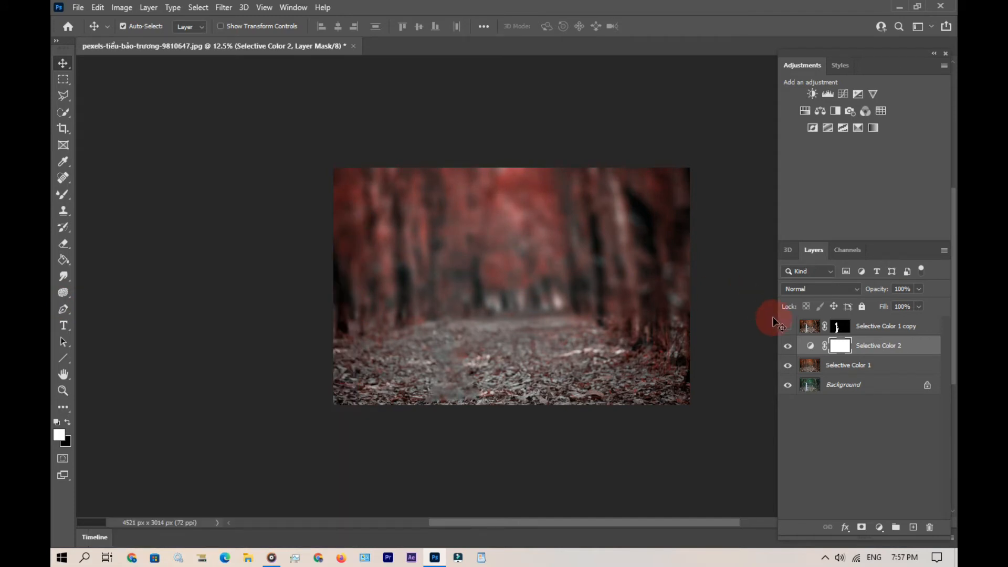
Merge the Selective Color 2 adjustment down into the Selective Color 1 layer, checking the image with and without the change
{"action": "left_click", "coordinate": [788, 346]}
{"action": "left_click", "coordinate": [788, 346]}
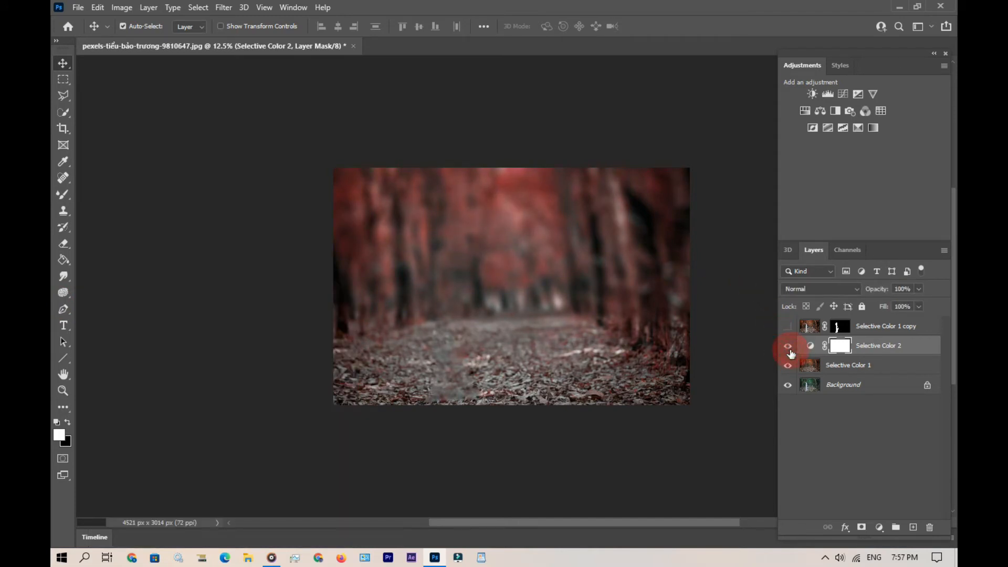
{"action": "key", "text": "ctrl+e"}
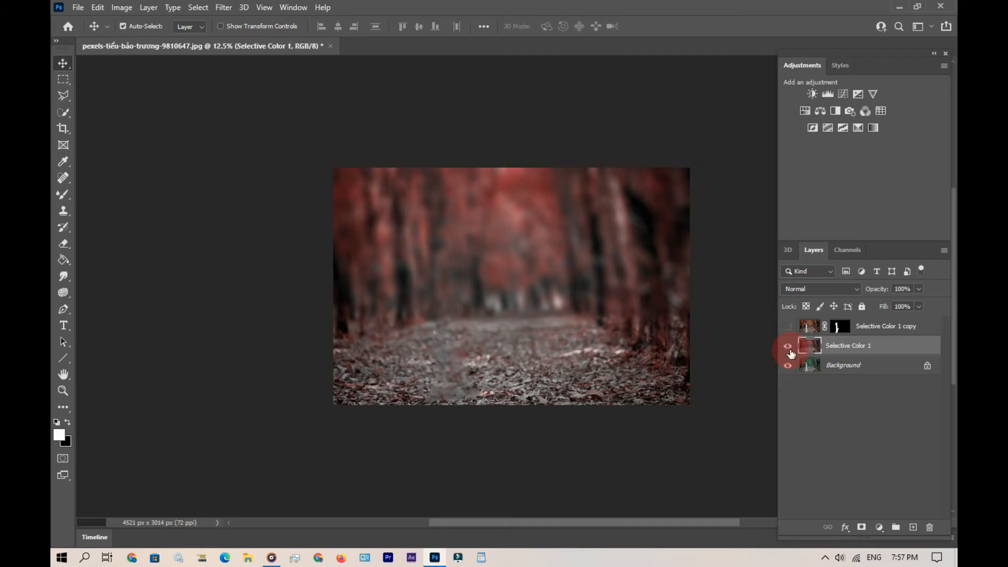
{"action": "left_click", "coordinate": [788, 347]}
{"action": "left_click", "coordinate": [788, 346]}
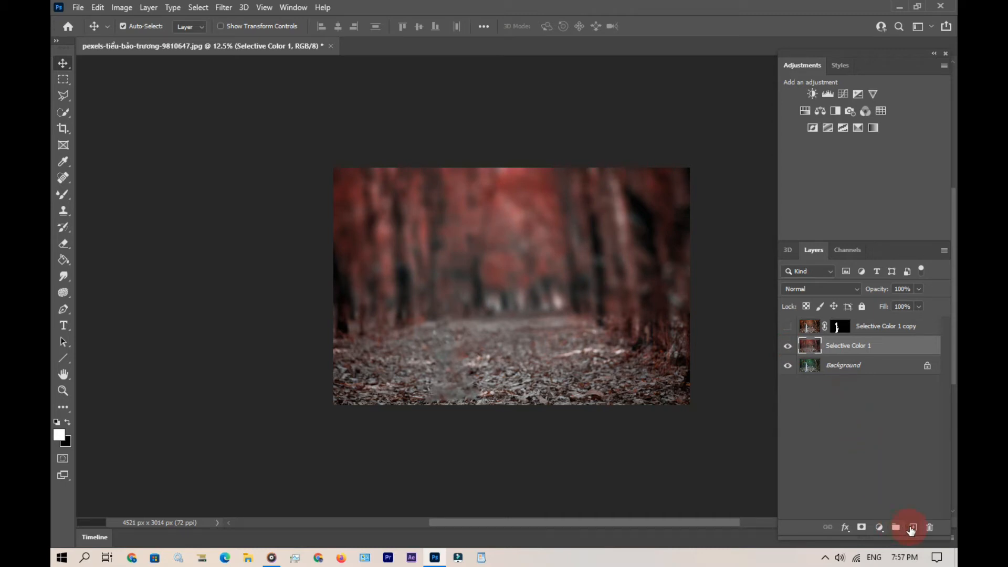
Create an empty layer above the Selective Color 1 layer and show the masked layer of the woman again
{"action": "left_click", "coordinate": [912, 528]}
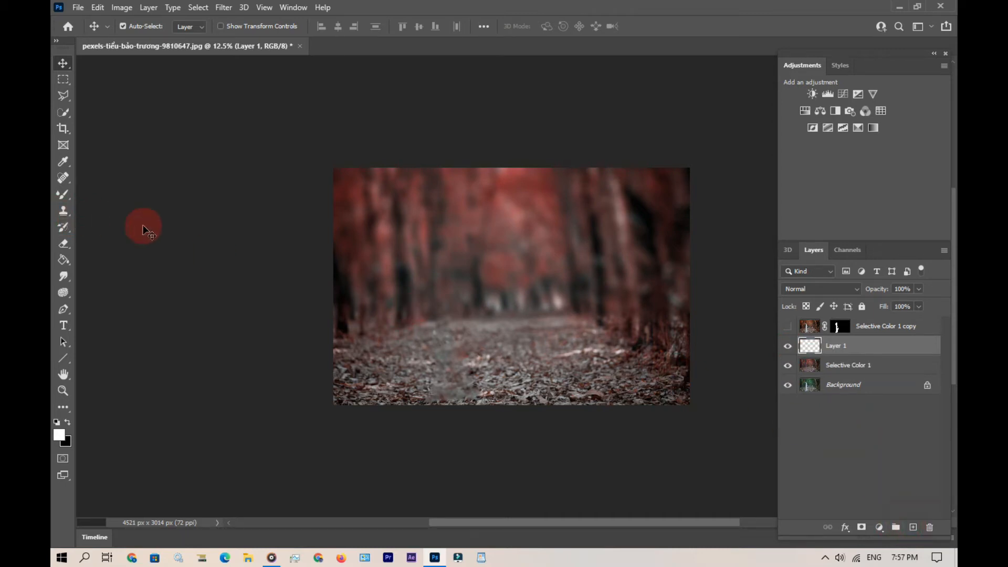
{"action": "left_click", "coordinate": [787, 327]}
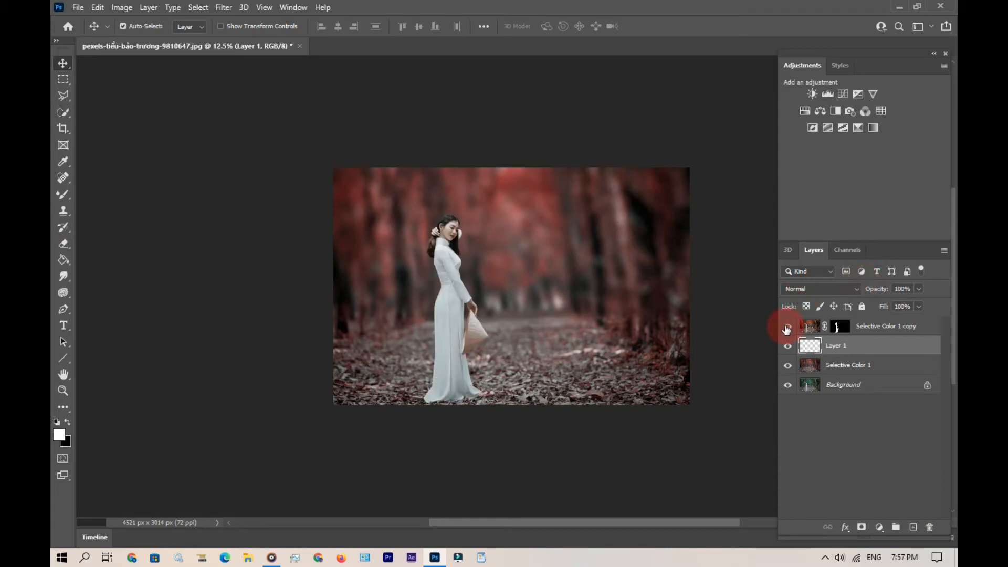
{"action": "left_click", "coordinate": [787, 327]}
{"action": "left_click", "coordinate": [787, 328]}
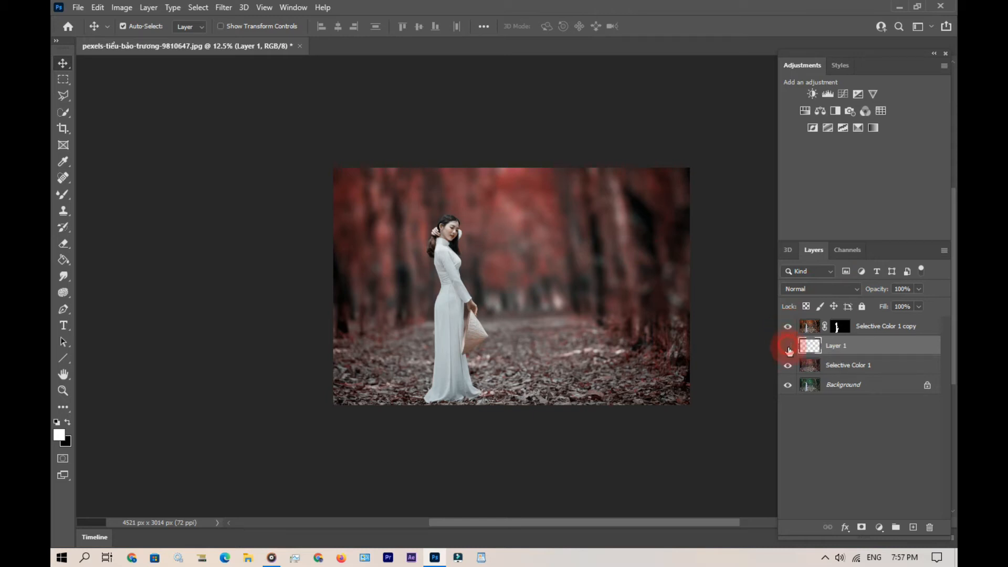
Hide all layers beneath the masked woman and add a Color Lookup adjustment above her using the fifth Orange and Blue LUT
{"action": "left_click_drag", "start_coordinate": [788, 348], "coordinate": [788, 386]}
{"action": "left_click", "coordinate": [875, 326]}
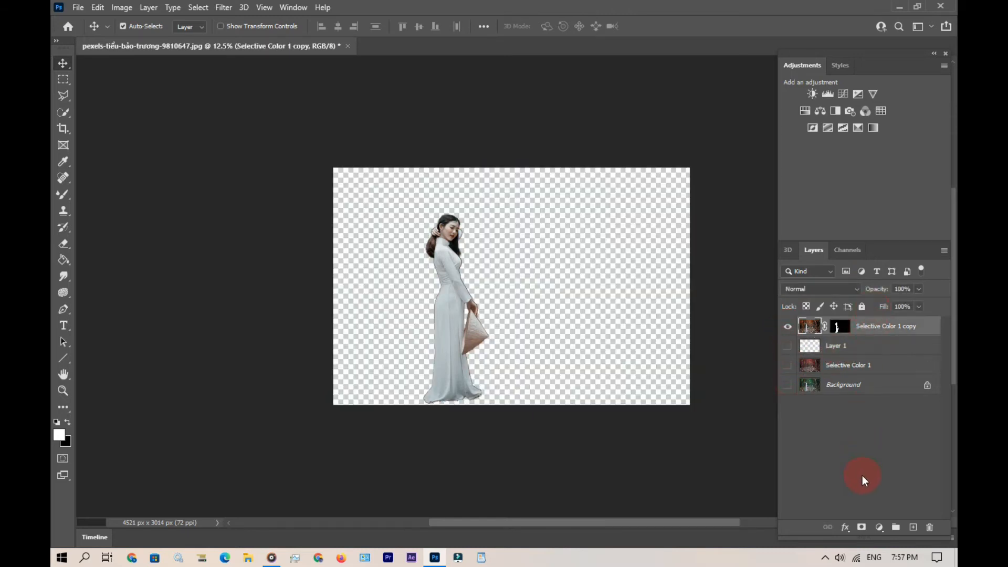
{"action": "left_click", "coordinate": [876, 526]}
{"action": "left_click", "coordinate": [891, 448]}
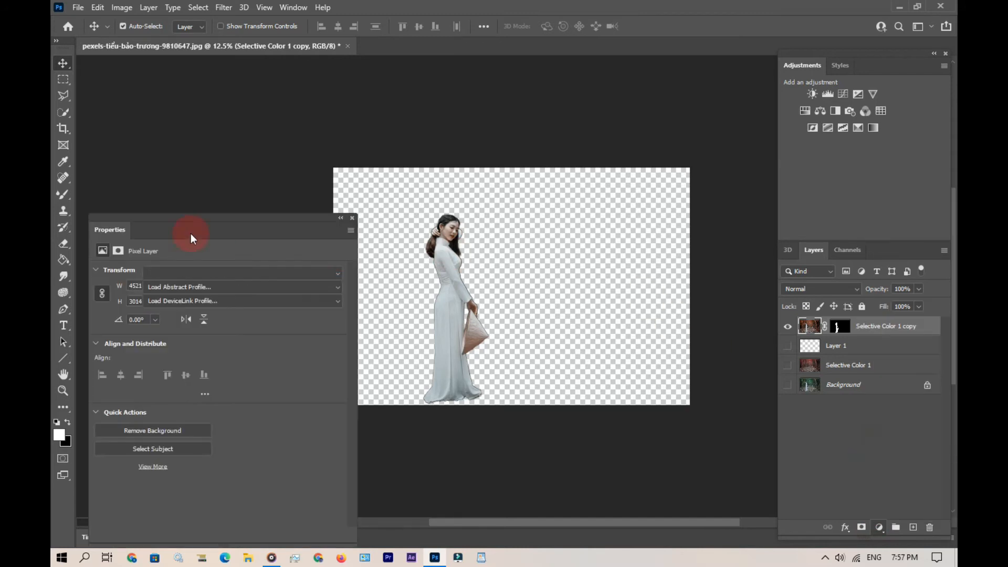
{"action": "left_click", "coordinate": [184, 272]}
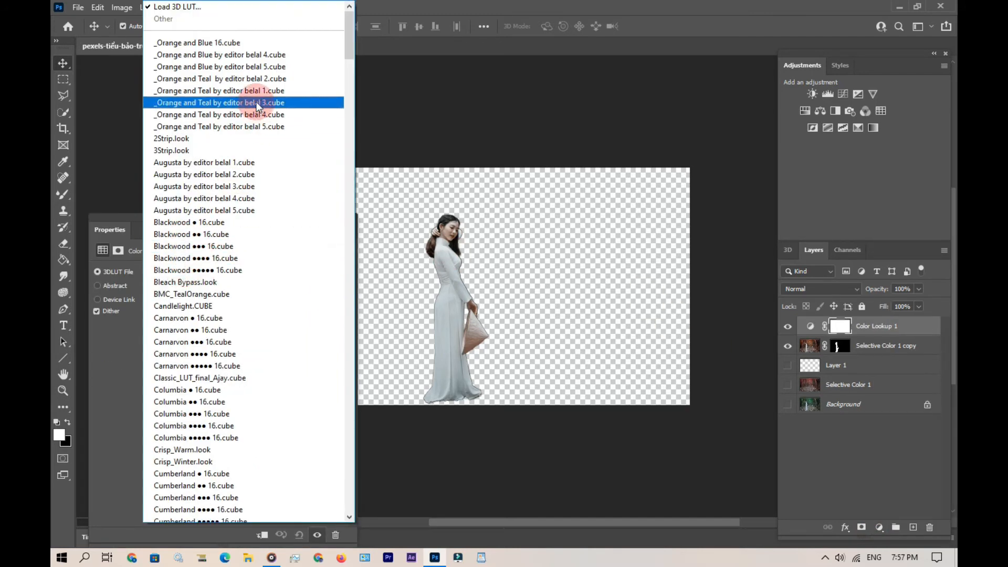
{"action": "left_click", "coordinate": [262, 69]}
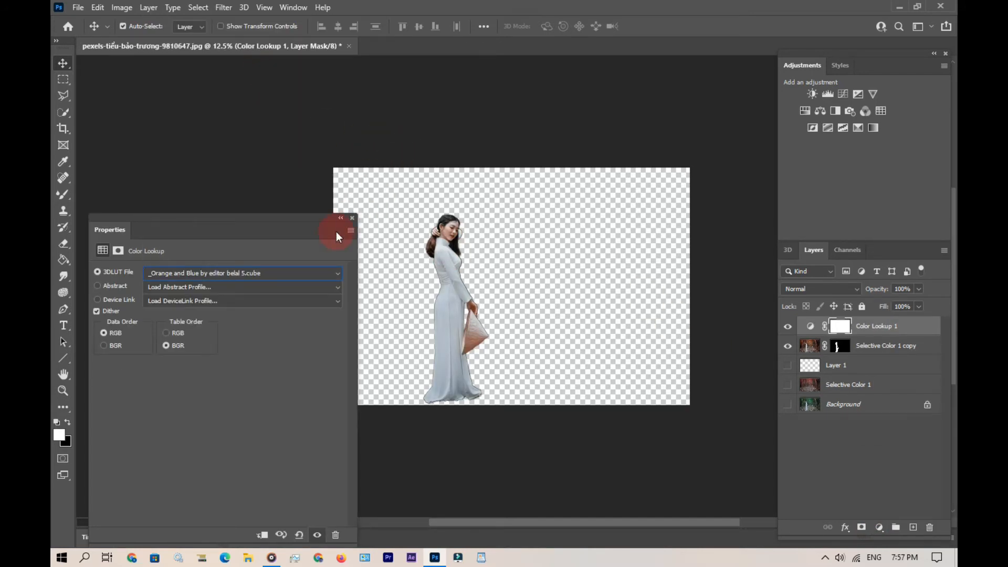
{"action": "left_click", "coordinate": [351, 219]}
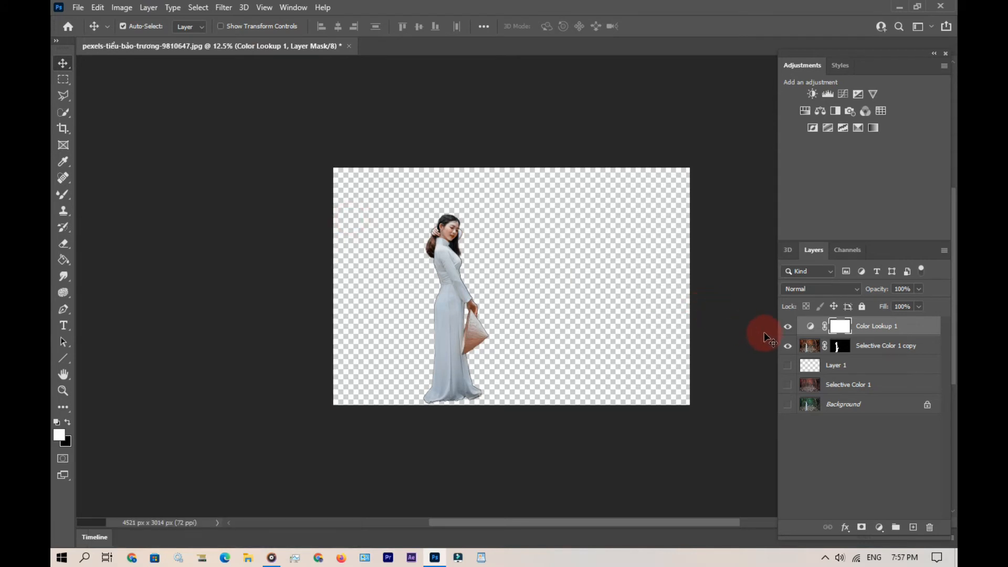
Show Layer 1 and Selective Color 1 again, and clip the Color Lookup adjustment to the woman's layer at 50% opacity
{"action": "left_click", "coordinate": [788, 367]}
{"action": "left_click", "coordinate": [787, 385]}
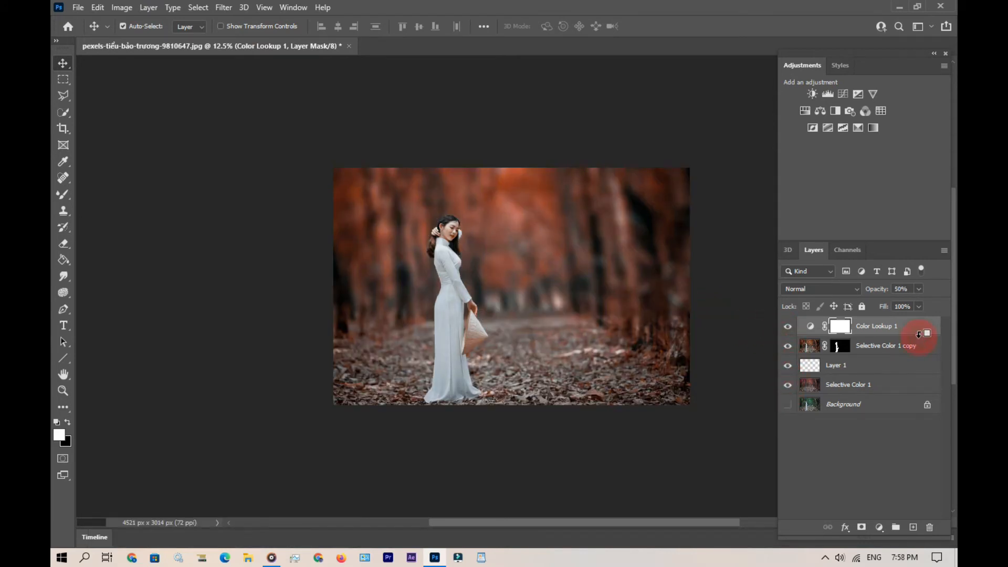
{"action": "left_click", "coordinate": [919, 335], "text": "alt"}
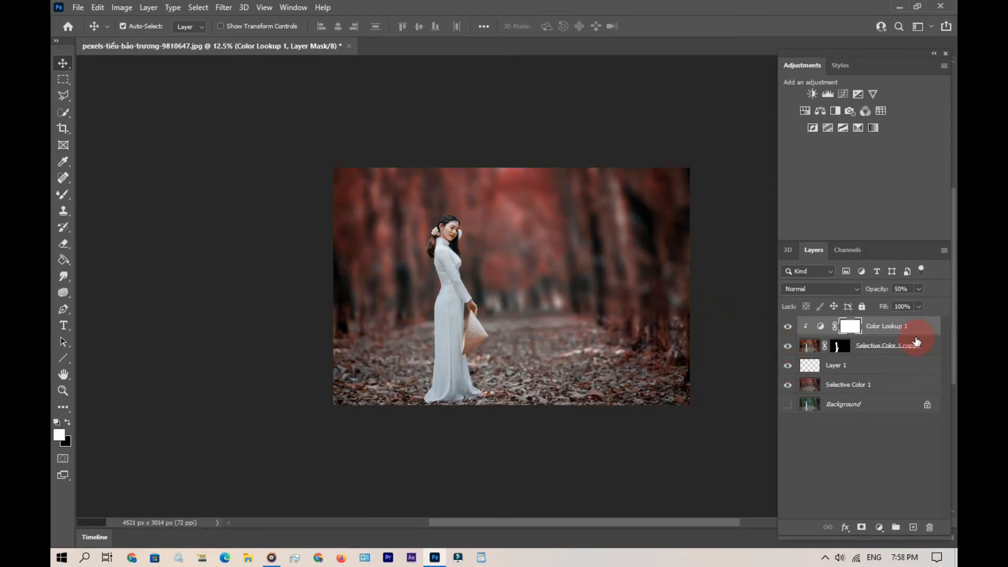
{"action": "left_click", "coordinate": [787, 328]}
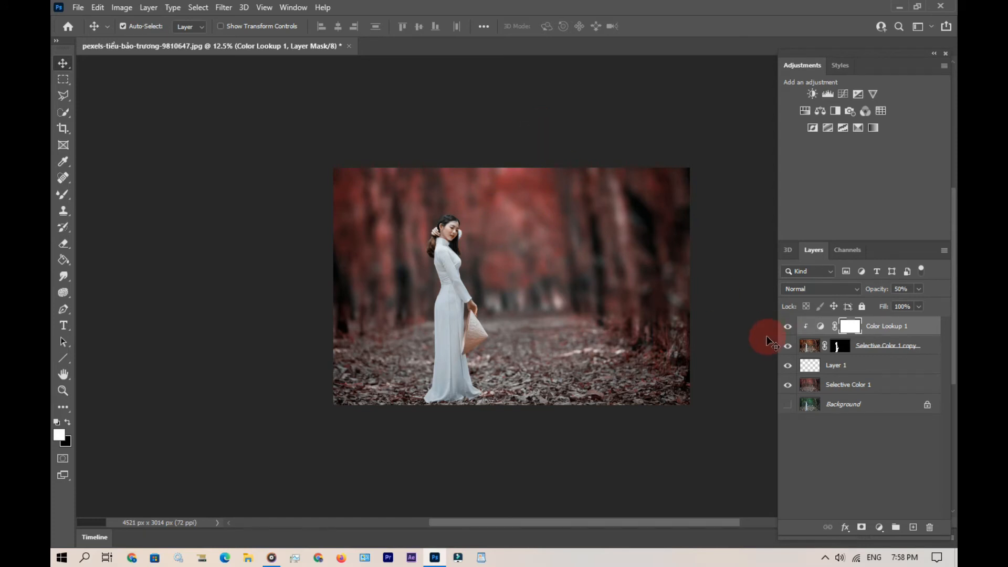
Select Layer 1 for brush painting and set the foreground color to light pink #f9b9b9
{"action": "left_click", "coordinate": [869, 365]}
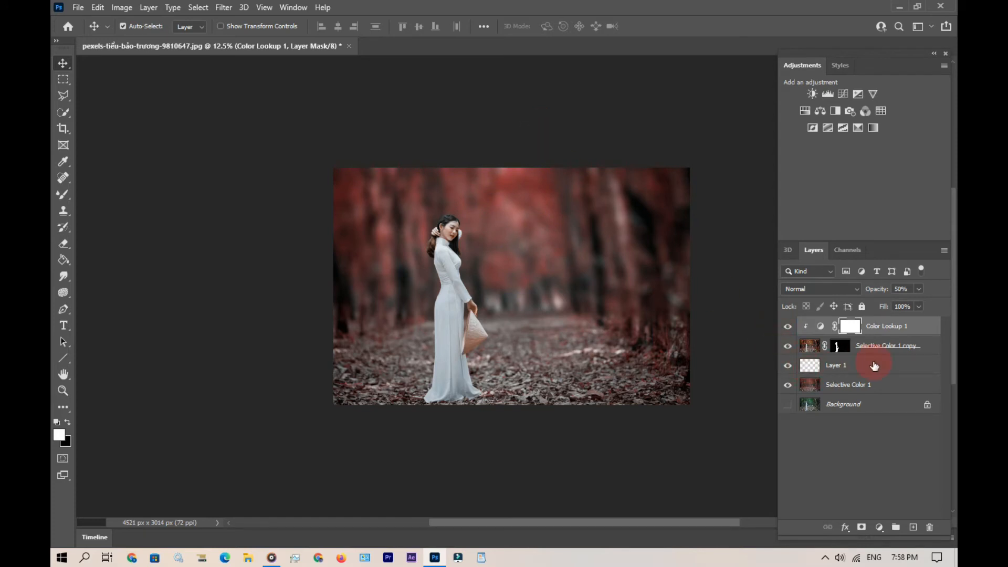
{"action": "left_click", "coordinate": [62, 194]}
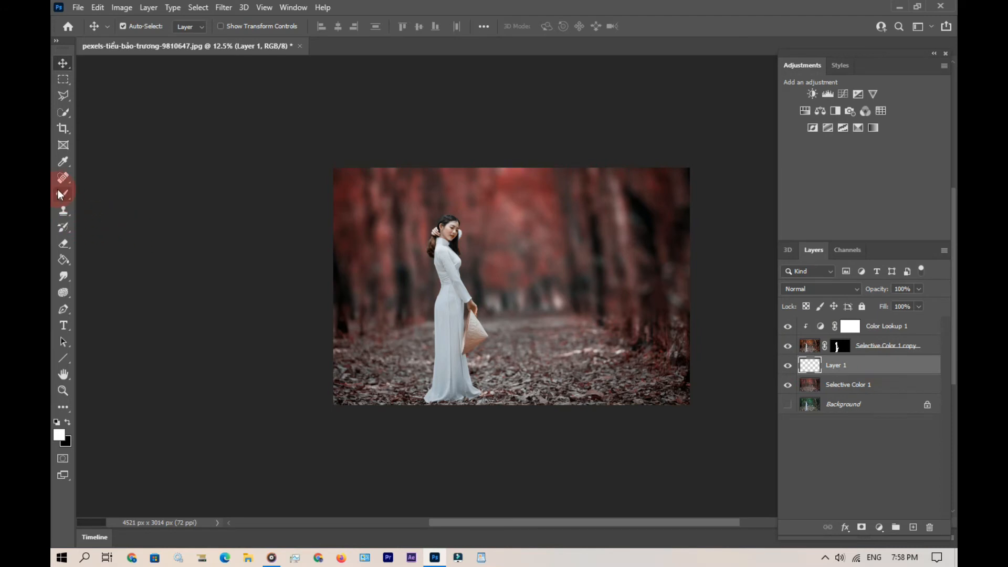
{"action": "left_click", "coordinate": [59, 435]}
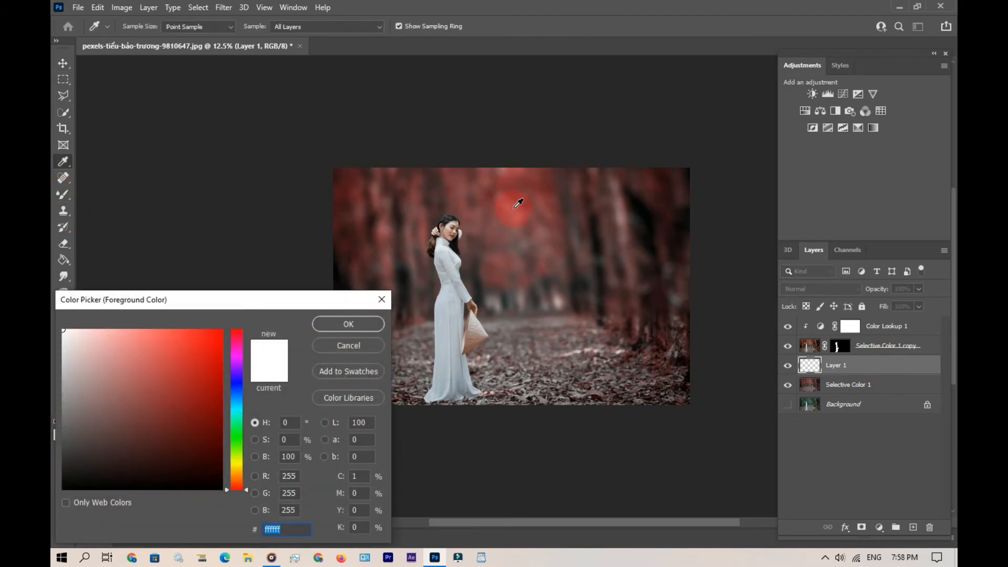
{"action": "left_click_drag", "start_coordinate": [121, 343], "coordinate": [104, 333]}
{"action": "left_click", "coordinate": [348, 324]}
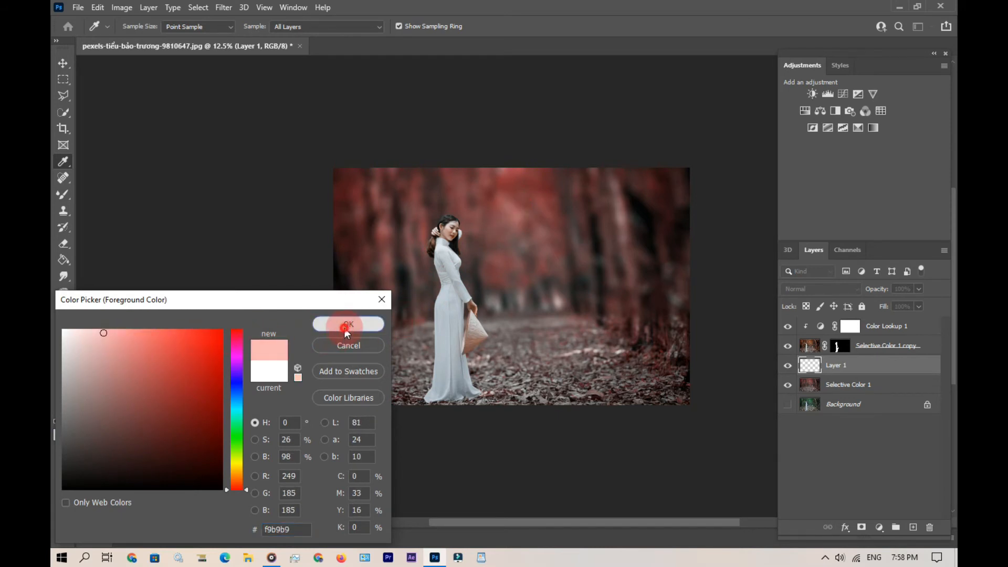
Brush a soft 1404 px pink glow at the end of the path with the woman hidden, and set Layer 1 to Lighten
{"action": "key", "text": "b"}
{"action": "left_click", "coordinate": [821, 289]}
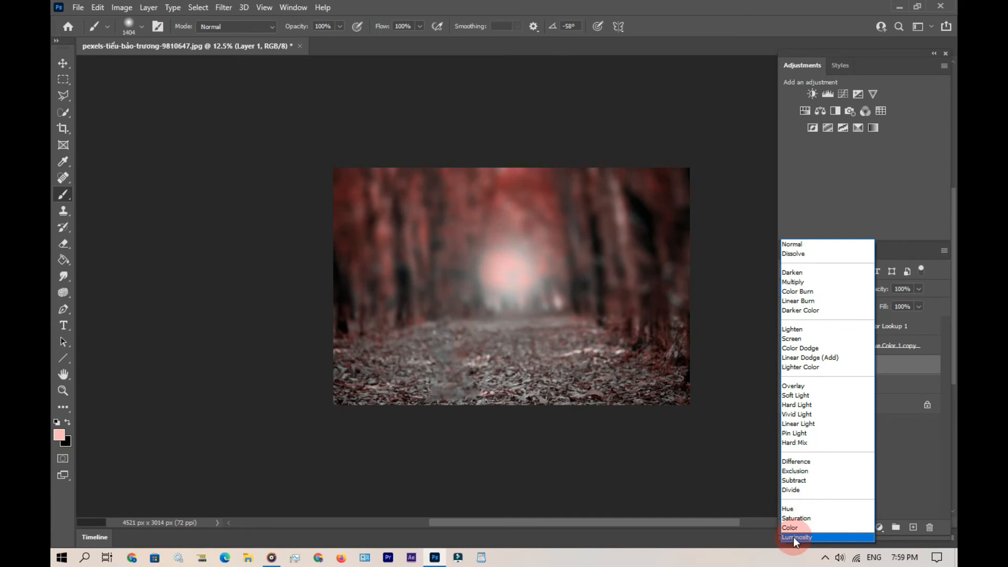
{"action": "left_click", "coordinate": [793, 329]}
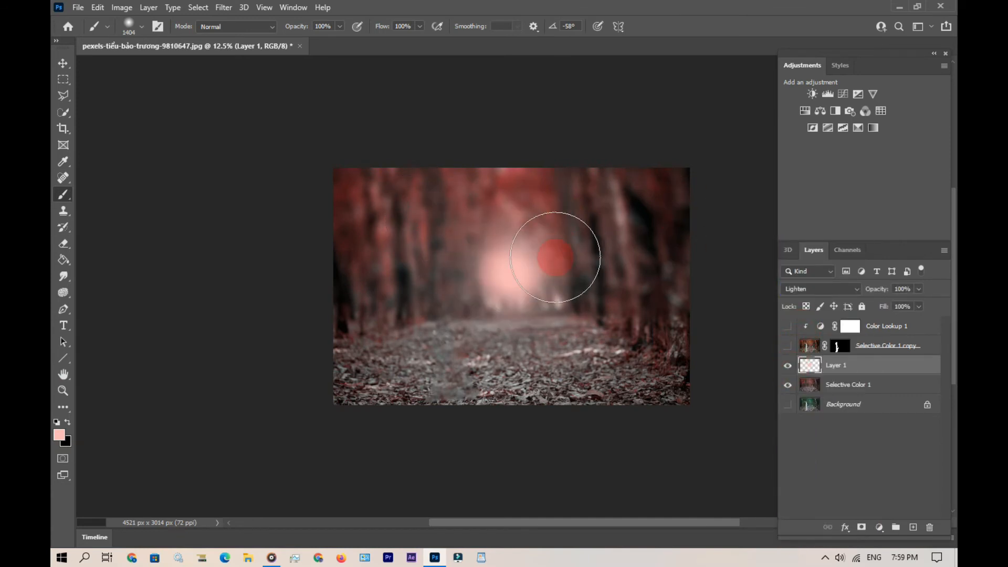
Widen the pink glow on Layer 1 to about 174% and position it over the far end of the forest path
{"action": "key", "text": "ctrl+t"}
{"action": "left_click_drag", "start_coordinate": [584, 361], "coordinate": [602, 276]}
{"action": "left_click_drag", "start_coordinate": [682, 384], "coordinate": [717, 412]}
{"action": "left_click_drag", "start_coordinate": [618, 331], "coordinate": [591, 358]}
{"action": "left_click_drag", "start_coordinate": [522, 453], "coordinate": [560, 318]}
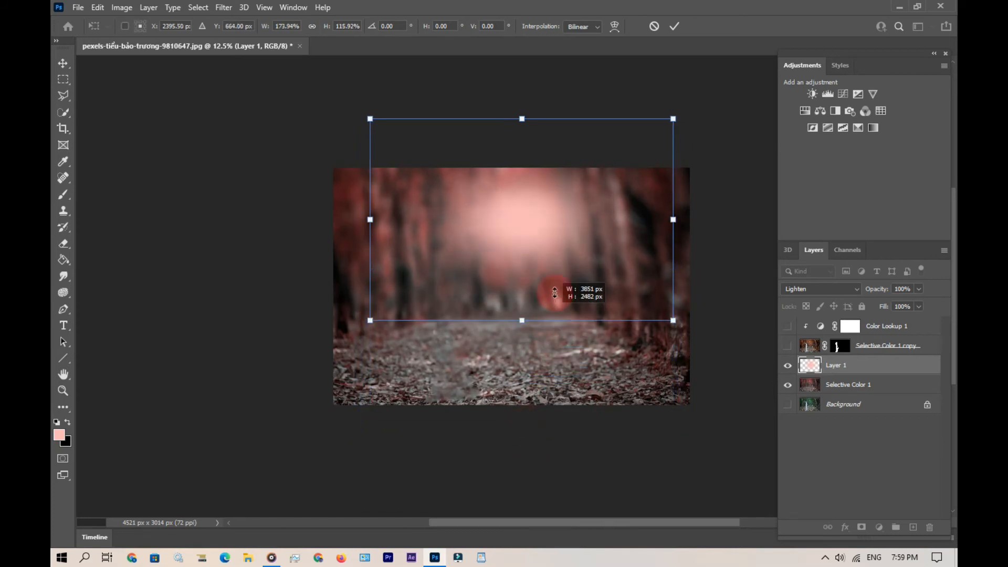
{"action": "left_click_drag", "start_coordinate": [565, 238], "coordinate": [563, 312]}
{"action": "left_click", "coordinate": [674, 26]}
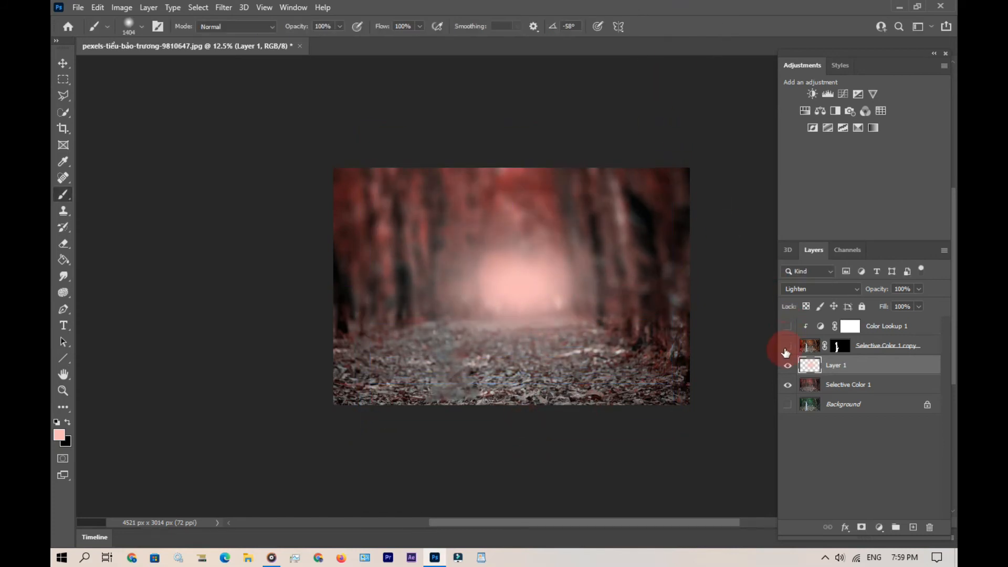
Set Layer 1's opacity to 50% and check the glow with the woman's layer switched on and off
{"action": "left_click", "coordinate": [911, 288]}
{"action": "type", "text": "50"}
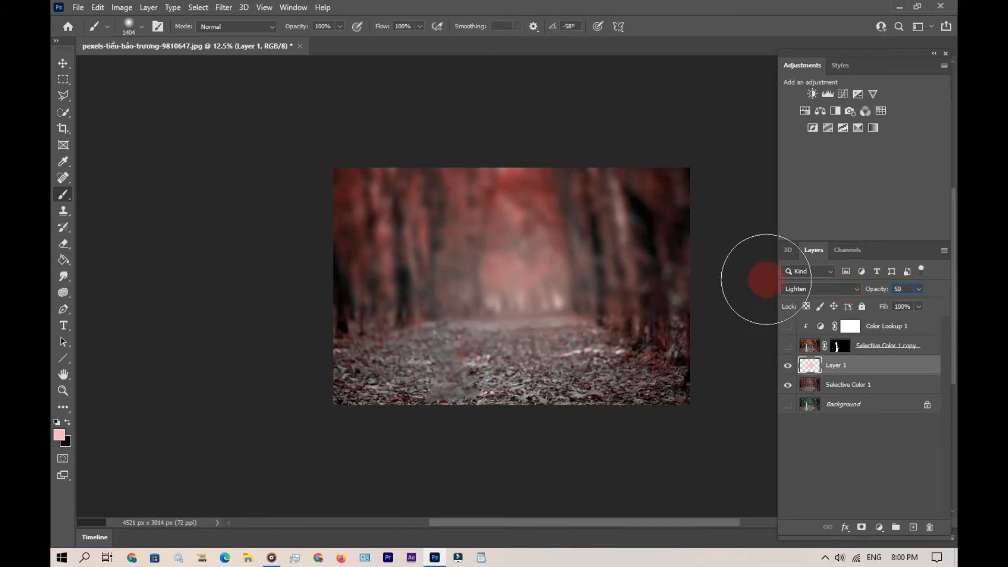
{"action": "left_click", "coordinate": [787, 345]}
{"action": "left_click", "coordinate": [789, 347]}
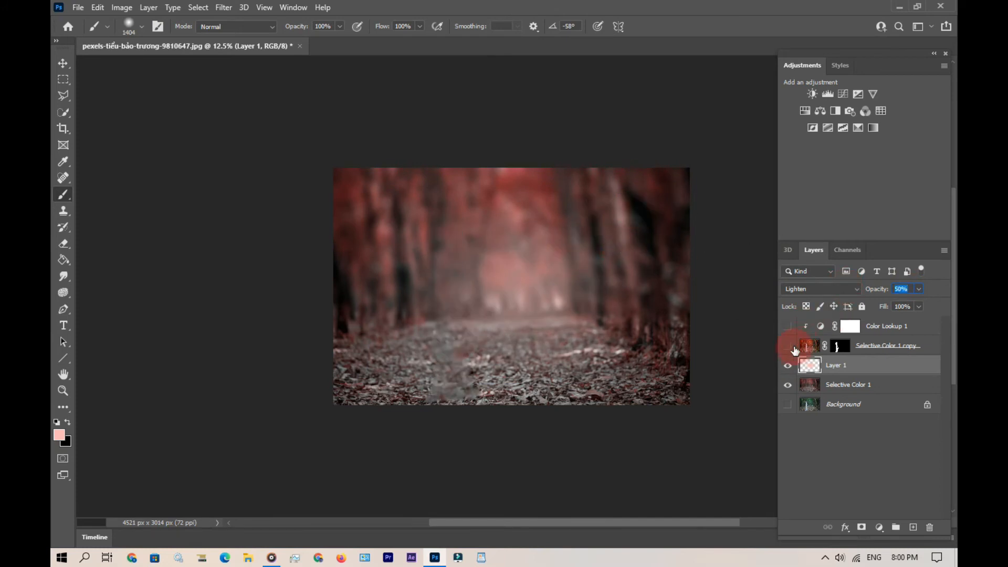
Create a layer above Layer 1 in Soft Light mode and brush a soft black spot onto the leafy ground
{"action": "left_click", "coordinate": [912, 527]}
{"action": "key", "text": "x"}
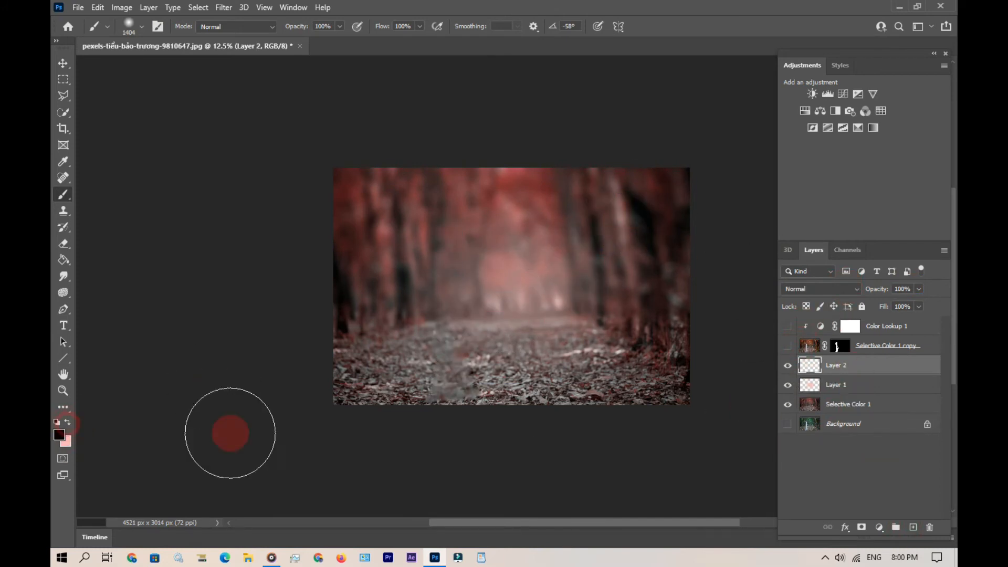
{"action": "left_click", "coordinate": [821, 289]}
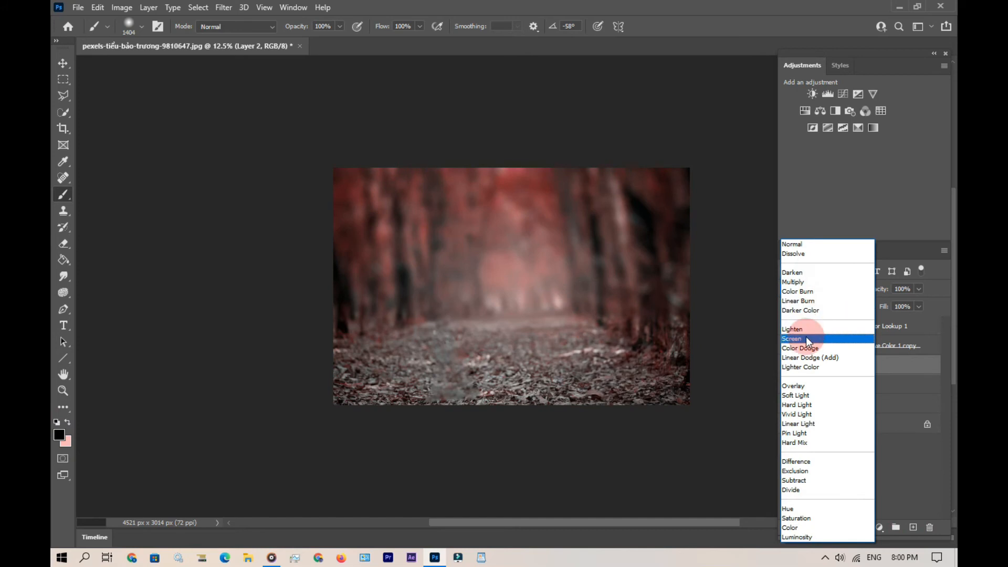
{"action": "left_click", "coordinate": [797, 397]}
{"action": "left_click", "coordinate": [641, 401]}
Stretch the black spot past both image sides, make it taller to darken the ground, and show the woman's layer again
{"action": "key", "text": "ctrl+t"}
{"action": "mouse_move", "coordinate": [545, 353]}
{"action": "left_mouse_down"}
{"action": "mouse_move", "coordinate": [236, 363]}
{"action": "mouse_move", "coordinate": [194, 353]}
{"action": "left_mouse_up"}
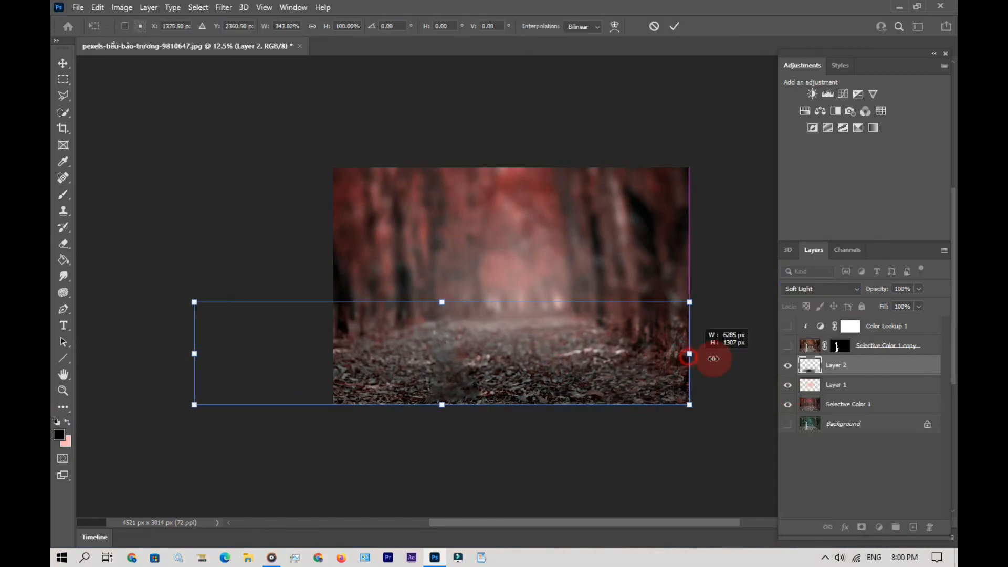
{"action": "left_click_drag", "start_coordinate": [714, 358], "coordinate": [736, 358]}
{"action": "left_click_drag", "start_coordinate": [464, 302], "coordinate": [464, 239]}
{"action": "mouse_move", "coordinate": [582, 347]}
{"action": "left_mouse_down"}
{"action": "mouse_move", "coordinate": [530, 353]}
{"action": "mouse_move", "coordinate": [547, 307]}
{"action": "left_mouse_up"}
{"action": "left_click", "coordinate": [674, 27]}
{"action": "left_click", "coordinate": [788, 346]}
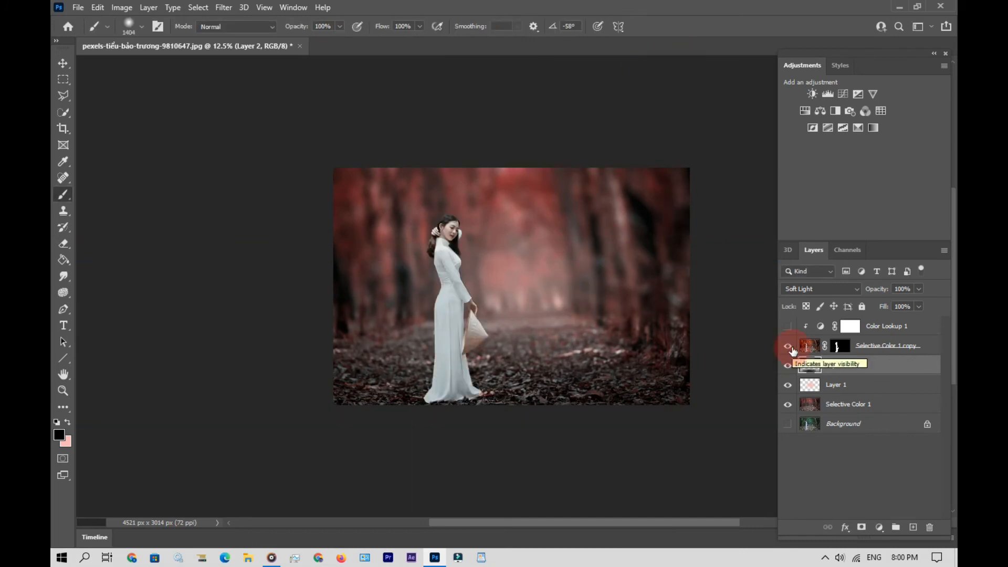
Create a layer above Layer 2 and brush a soft white glow over the forest background behind the woman
{"action": "left_click", "coordinate": [913, 527]}
{"action": "left_click", "coordinate": [59, 434]}
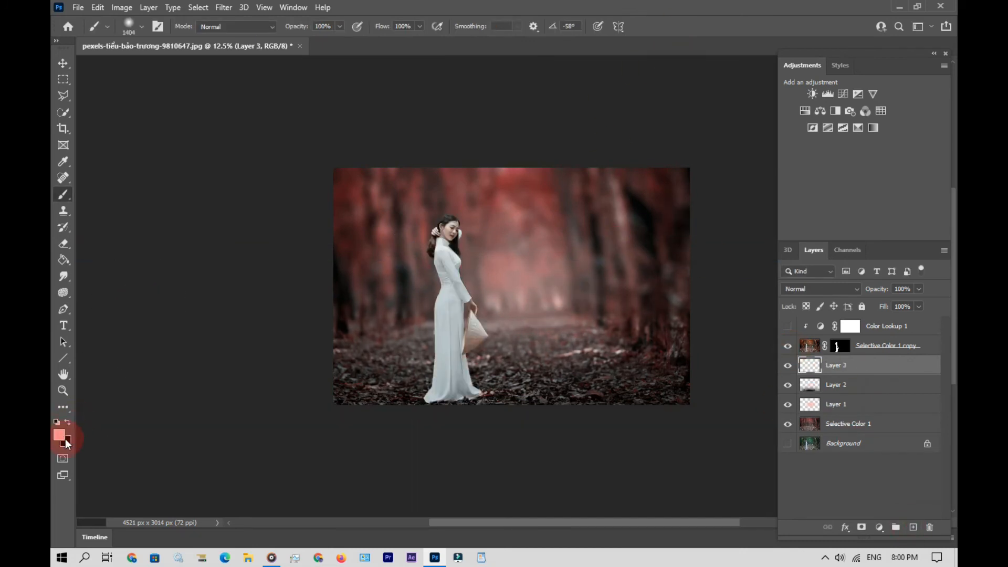
{"action": "left_click", "coordinate": [348, 324]}
{"action": "left_click", "coordinate": [529, 226]}
Enlarge the white glow on Layer 3 and place it over the forest opening beside the woman
{"action": "left_click_drag", "start_coordinate": [619, 316], "coordinate": [703, 387]}
{"action": "left_click_drag", "start_coordinate": [569, 321], "coordinate": [525, 321]}
{"action": "left_click_drag", "start_coordinate": [659, 387], "coordinate": [725, 444]}
{"action": "left_click_drag", "start_coordinate": [623, 378], "coordinate": [615, 362]}
{"action": "left_click", "coordinate": [674, 27]}
Preview other blend modes for Layer 3, keep Normal, and set the layer's opacity to 37%
{"action": "left_click", "coordinate": [820, 289]}
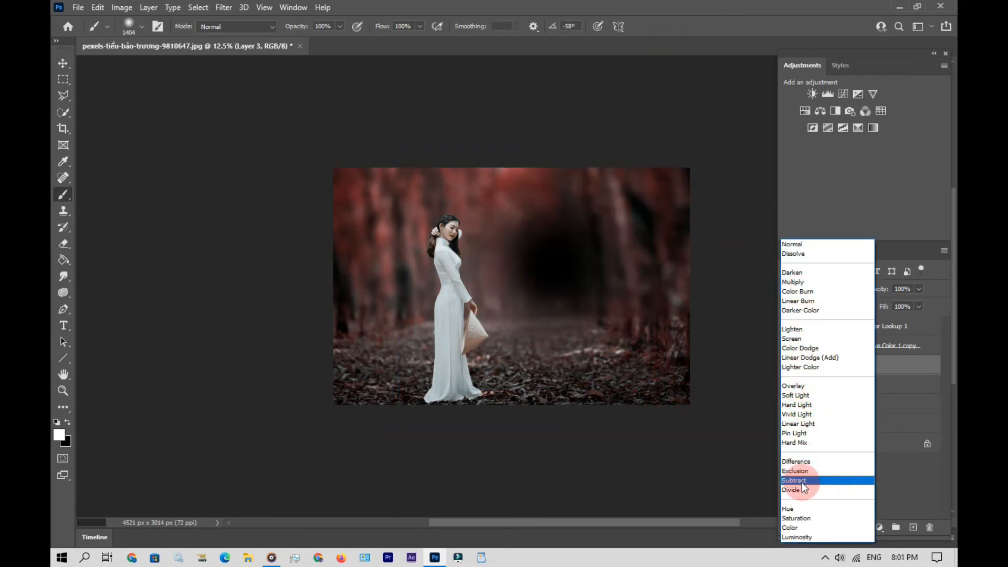
{"action": "left_click", "coordinate": [918, 290]}
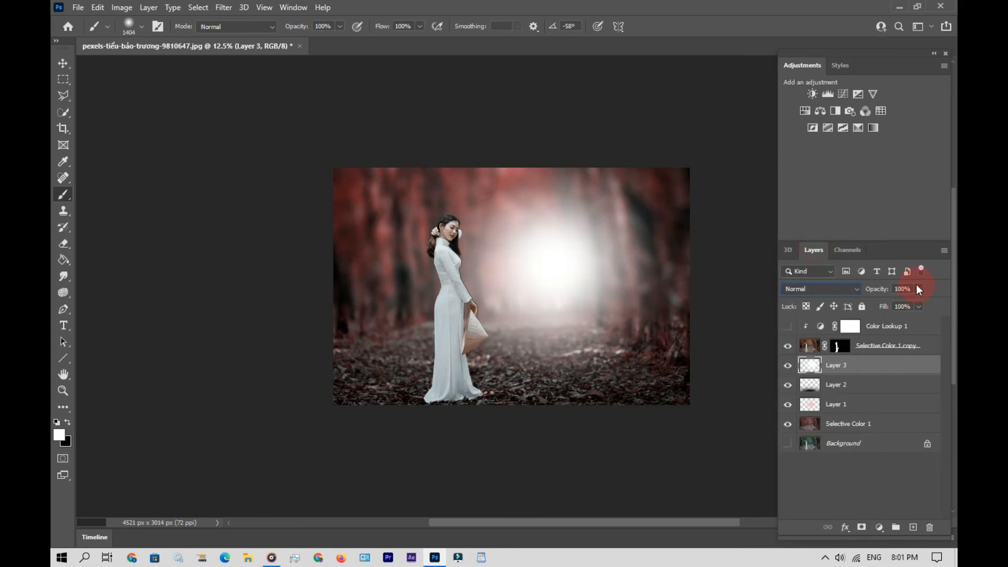
{"action": "left_click_drag", "start_coordinate": [907, 307], "coordinate": [883, 307]}
Scale the Layer 3 glow down to about 70% and center it over the end of the path
{"action": "key", "text": "ctrl+t"}
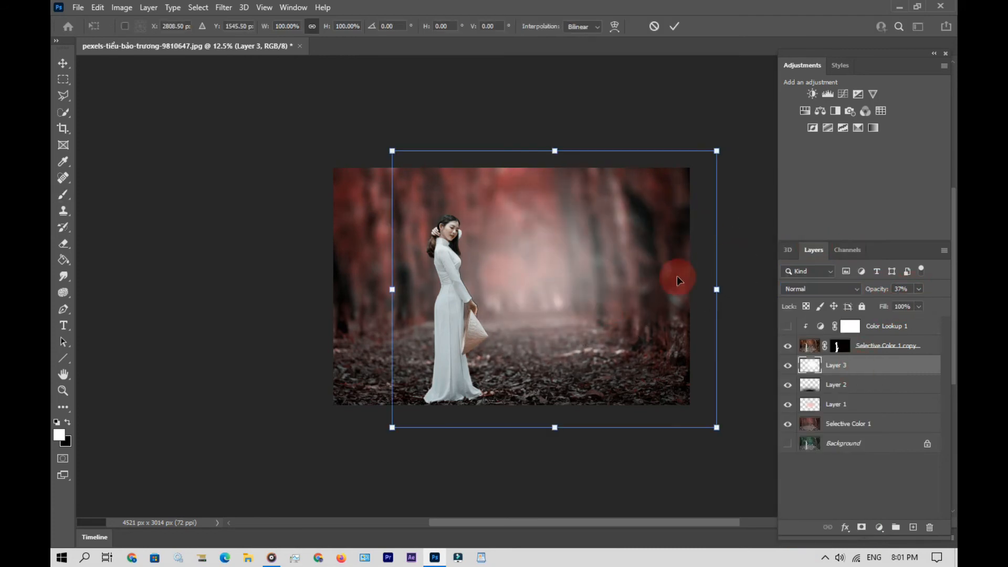
{"action": "left_click_drag", "start_coordinate": [675, 279], "coordinate": [603, 301]}
{"action": "left_click_drag", "start_coordinate": [371, 406], "coordinate": [466, 323]}
{"action": "left_click_drag", "start_coordinate": [593, 247], "coordinate": [554, 292]}
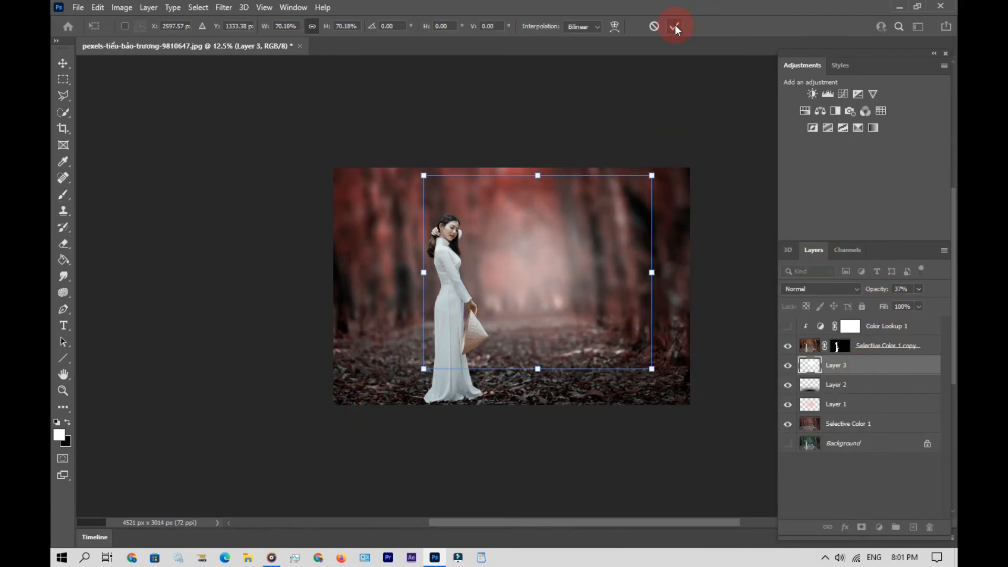
{"action": "left_click", "coordinate": [676, 28]}
Show the Color Lookup adjustment again and stamp all visible layers into a new layer at the top of the stack
{"action": "left_click", "coordinate": [787, 346]}
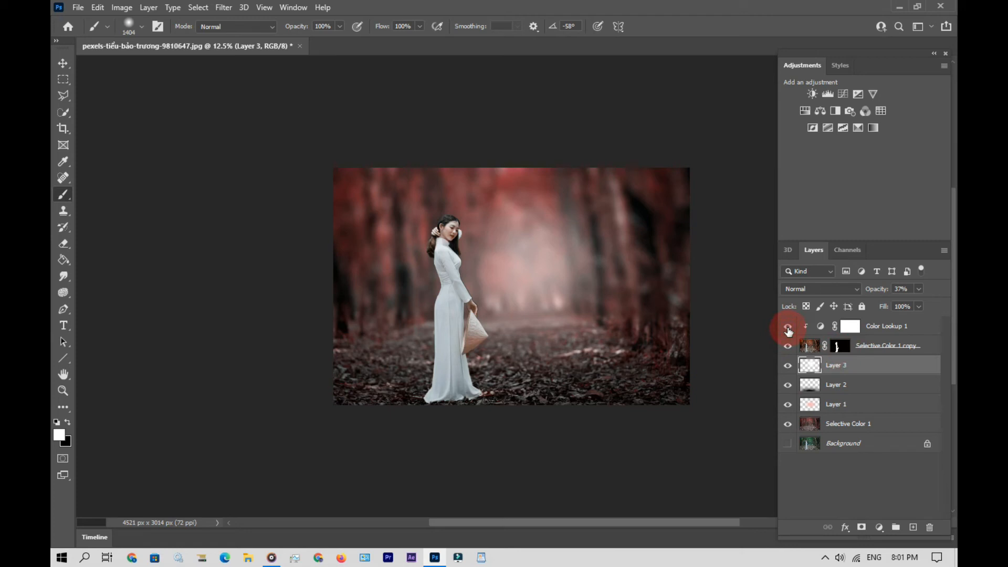
{"action": "left_click", "coordinate": [880, 325]}
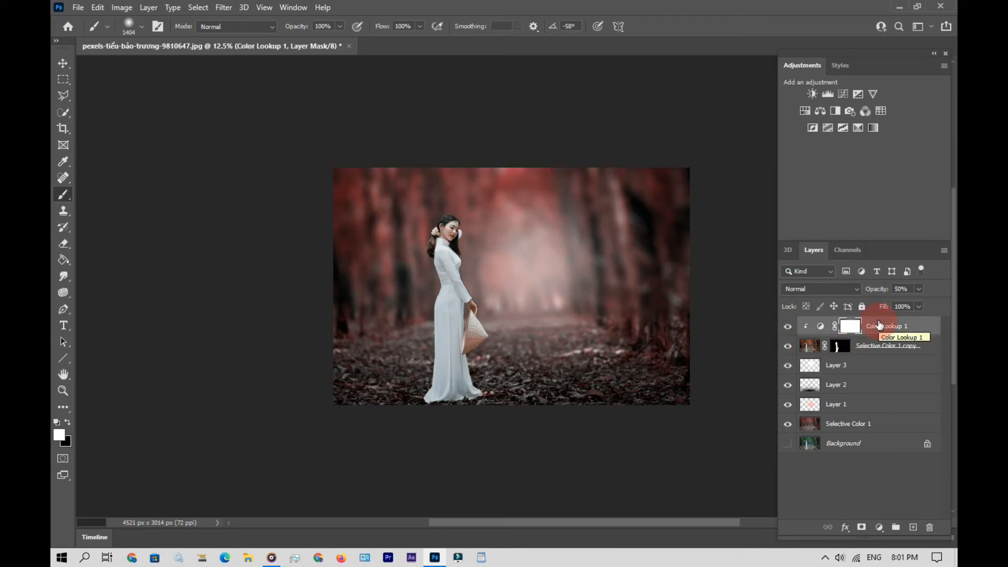
{"action": "key", "text": "ctrl+shift+alt+e"}
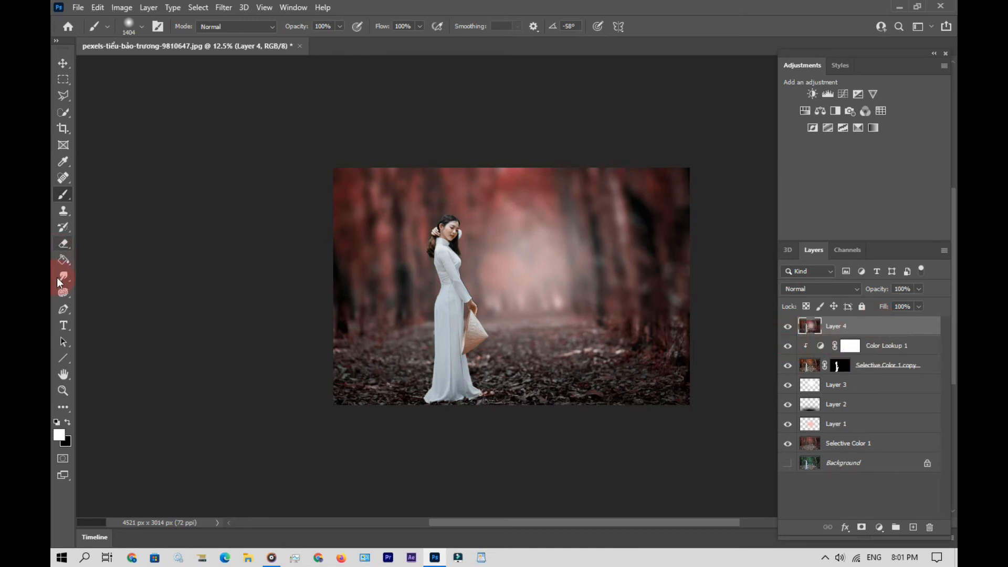
Darken the ground and the right edge of the stamped Layer 4 with the Burn tool at Midtones range and 75% exposure
{"action": "left_click", "coordinate": [63, 298]}
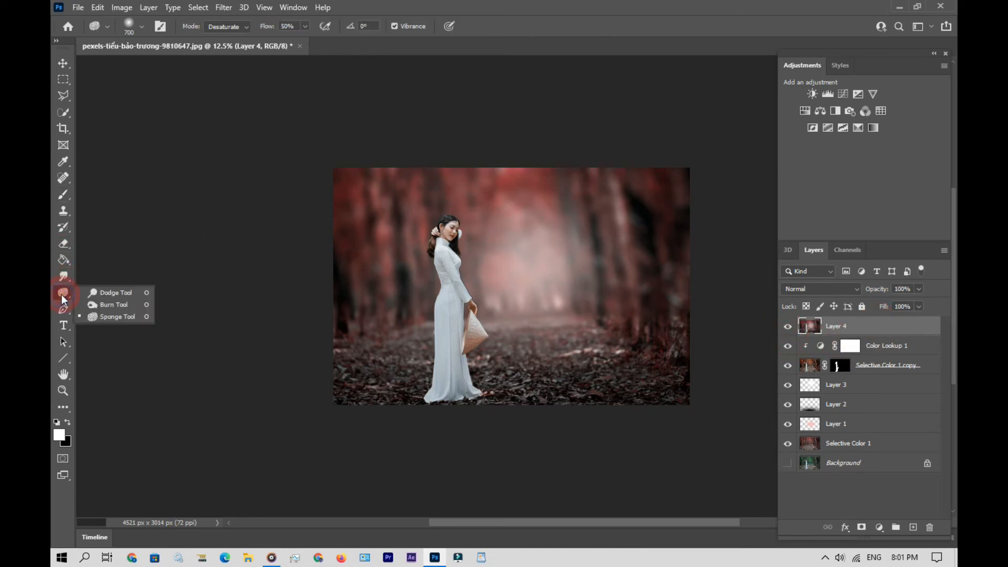
{"action": "left_click", "coordinate": [121, 303]}
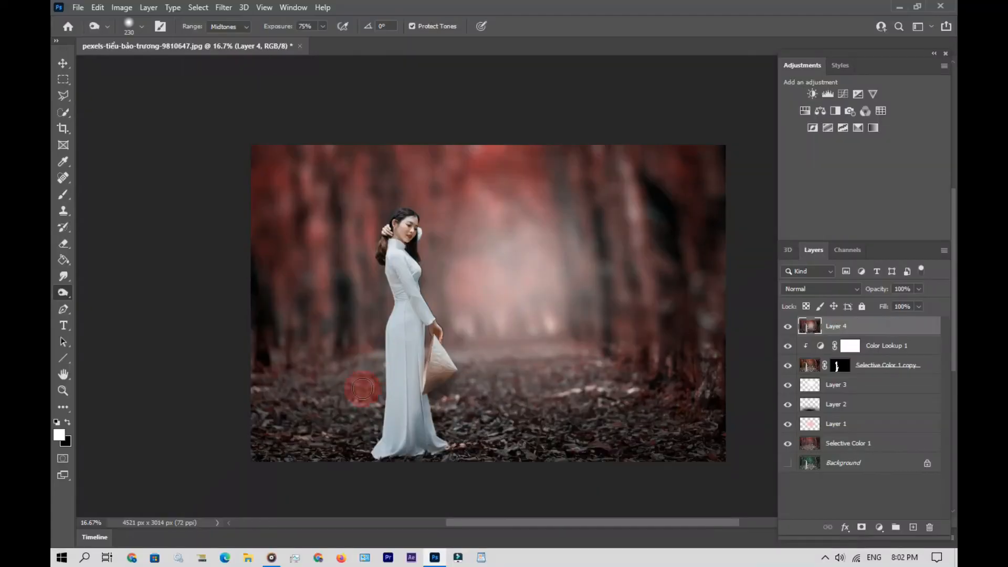
{"action": "mouse_move", "coordinate": [416, 402]}
{"action": "left_mouse_down"}
{"action": "mouse_move", "coordinate": [519, 430]}
{"action": "mouse_move", "coordinate": [511, 430]}
{"action": "left_mouse_up"}
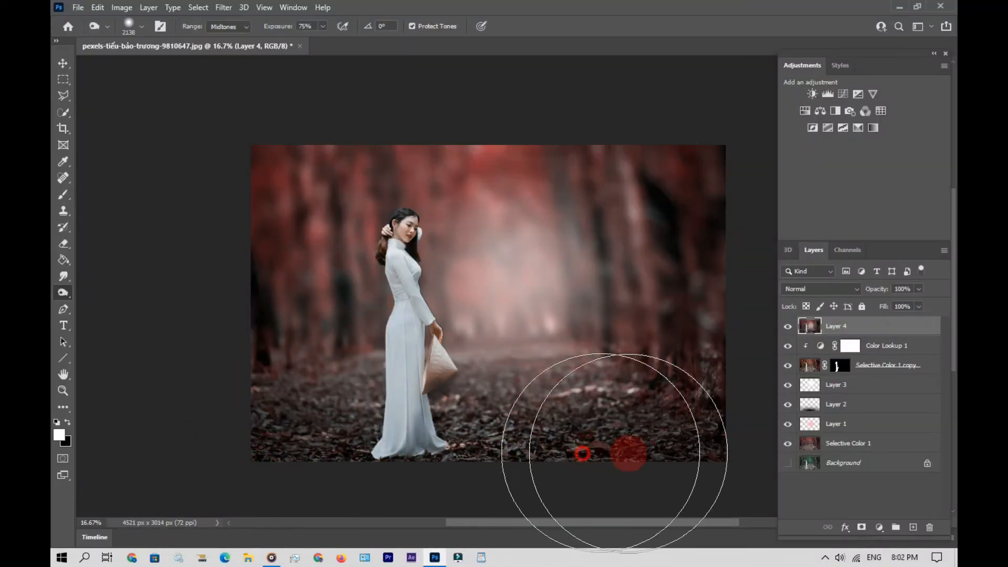
{"action": "mouse_move", "coordinate": [679, 452]}
{"action": "left_mouse_down"}
{"action": "mouse_move", "coordinate": [693, 385]}
{"action": "mouse_move", "coordinate": [659, 366]}
{"action": "mouse_move", "coordinate": [628, 424]}
{"action": "mouse_move", "coordinate": [669, 457]}
{"action": "mouse_move", "coordinate": [664, 482]}
{"action": "mouse_move", "coordinate": [581, 500]}
{"action": "mouse_move", "coordinate": [664, 503]}
{"action": "mouse_move", "coordinate": [549, 493]}
{"action": "mouse_move", "coordinate": [514, 498]}
{"action": "mouse_move", "coordinate": [573, 495]}
{"action": "mouse_move", "coordinate": [502, 513]}
{"action": "mouse_move", "coordinate": [450, 480]}
{"action": "mouse_move", "coordinate": [650, 370]}
{"action": "mouse_move", "coordinate": [614, 272]}
{"action": "mouse_move", "coordinate": [623, 222]}
{"action": "mouse_move", "coordinate": [666, 179]}
{"action": "mouse_move", "coordinate": [565, 214]}
{"action": "mouse_move", "coordinate": [603, 269]}
{"action": "mouse_move", "coordinate": [703, 284]}
{"action": "mouse_move", "coordinate": [785, 353]}
{"action": "left_mouse_up"}
Add a Gradient Fill layer above Layer 4 with Radial style and Reverse enabled
{"action": "left_click", "coordinate": [882, 529]}
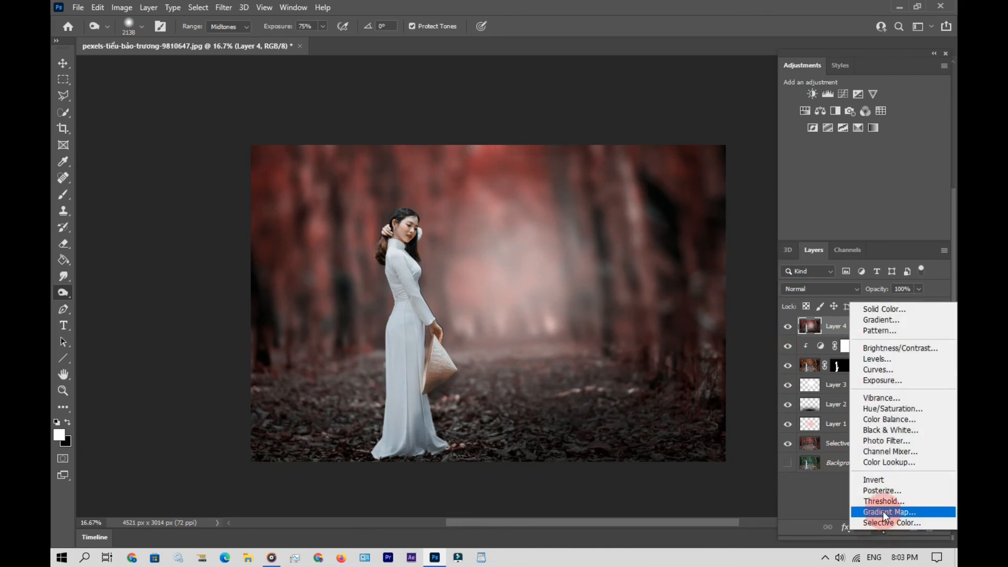
{"action": "left_click", "coordinate": [887, 320]}
{"action": "left_click", "coordinate": [742, 327]}
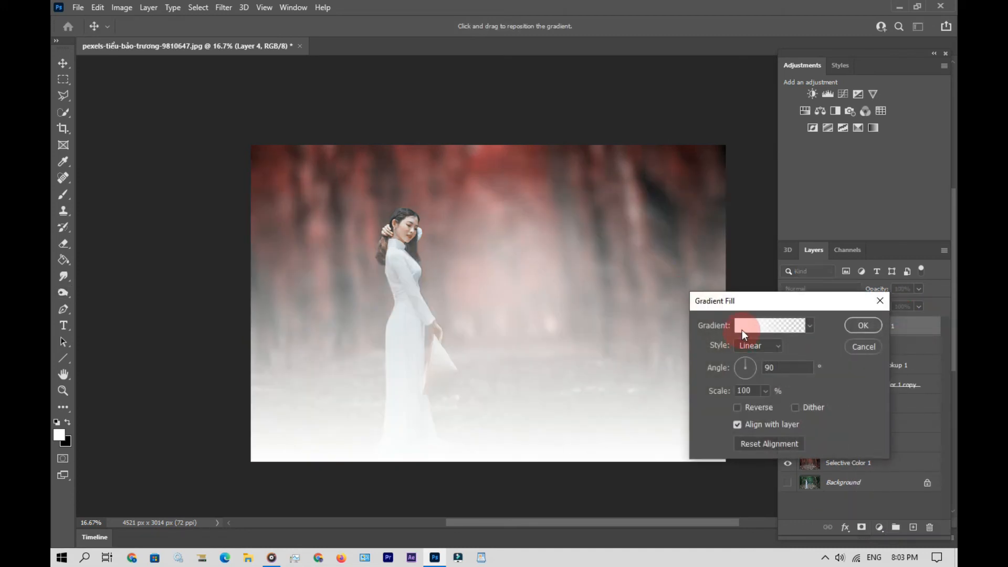
{"action": "left_click", "coordinate": [742, 396]}
{"action": "left_click", "coordinate": [751, 351]}
{"action": "left_click", "coordinate": [752, 372]}
Set both color stops of the fill's gradient to black
{"action": "left_click", "coordinate": [743, 326]}
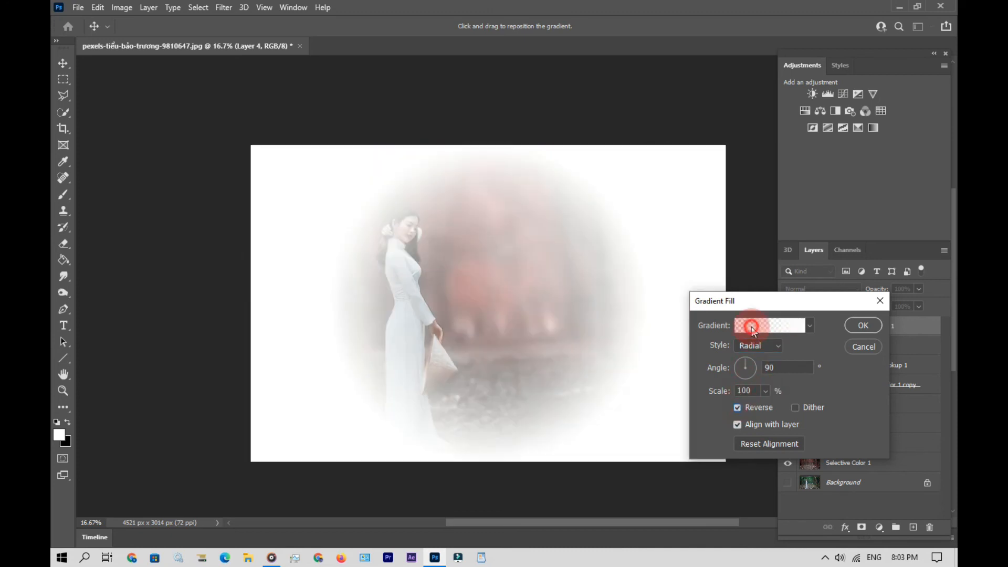
{"action": "double_click", "coordinate": [666, 422]}
{"action": "left_click", "coordinate": [221, 522]}
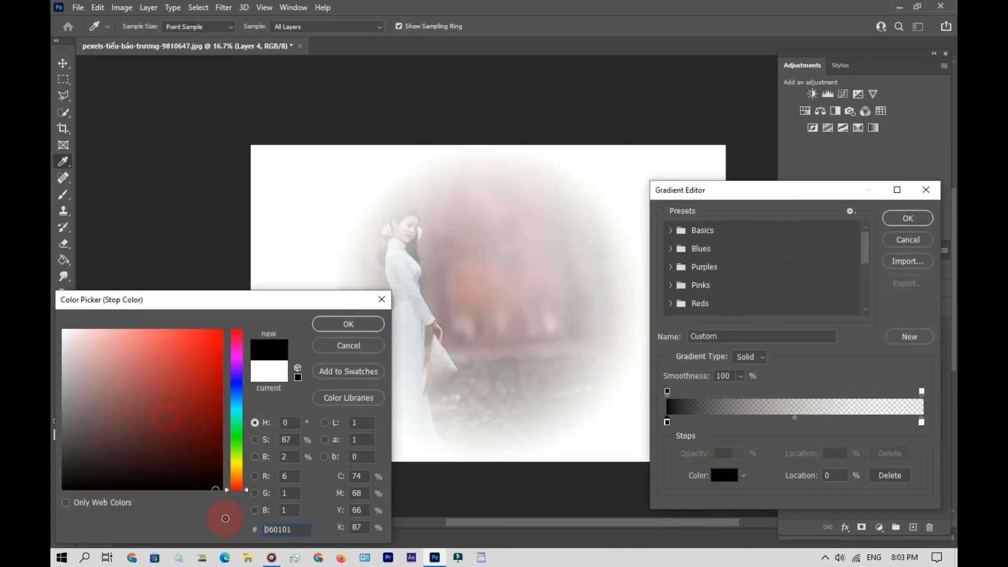
{"action": "left_click", "coordinate": [349, 322]}
{"action": "left_click", "coordinate": [922, 423]}
{"action": "left_click", "coordinate": [725, 475]}
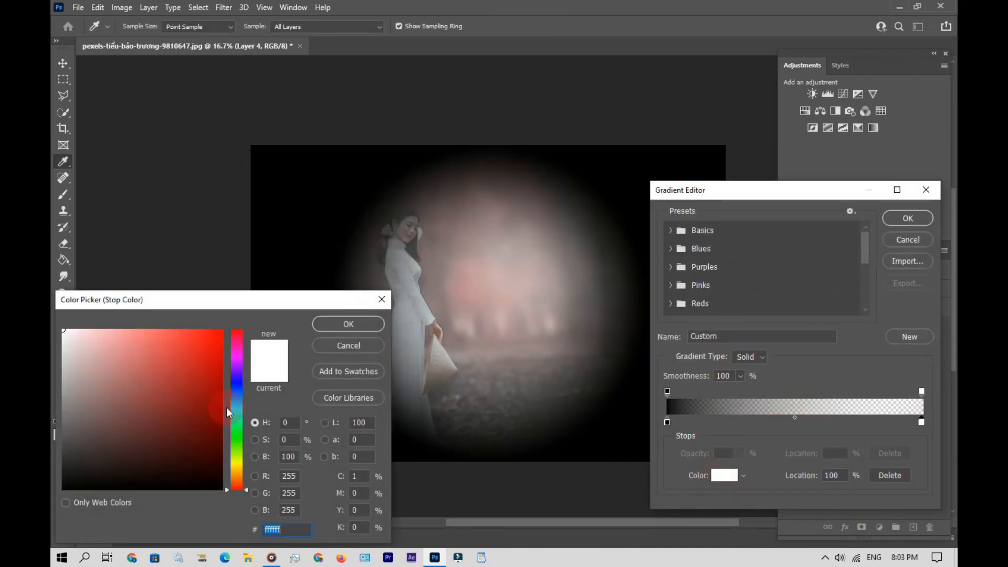
{"action": "left_click", "coordinate": [221, 488]}
{"action": "left_click", "coordinate": [345, 322]}
{"action": "left_click", "coordinate": [904, 217]}
Shift the radial gradient's clear center over the woman, set its angle to 15.56°, and apply the fill
{"action": "left_click_drag", "start_coordinate": [462, 265], "coordinate": [424, 243]}
{"action": "left_click_drag", "start_coordinate": [746, 366], "coordinate": [755, 365]}
{"action": "left_click_drag", "start_coordinate": [660, 296], "coordinate": [599, 280]}
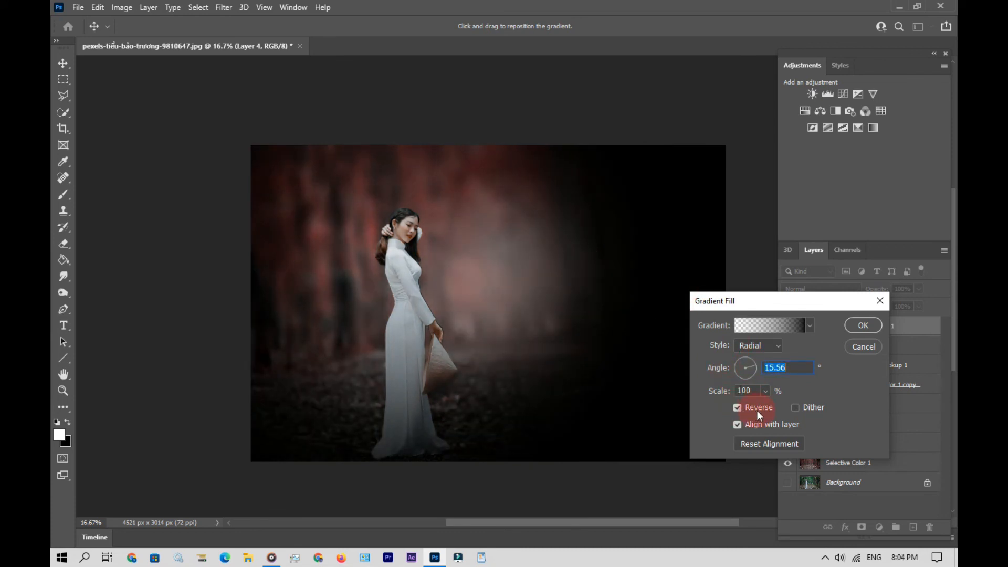
{"action": "left_click", "coordinate": [864, 326]}
Rasterize the Gradient Fill 1 layer and lower its opacity to 83%
{"action": "right_click", "coordinate": [900, 326]}
{"action": "left_click", "coordinate": [648, 261]}
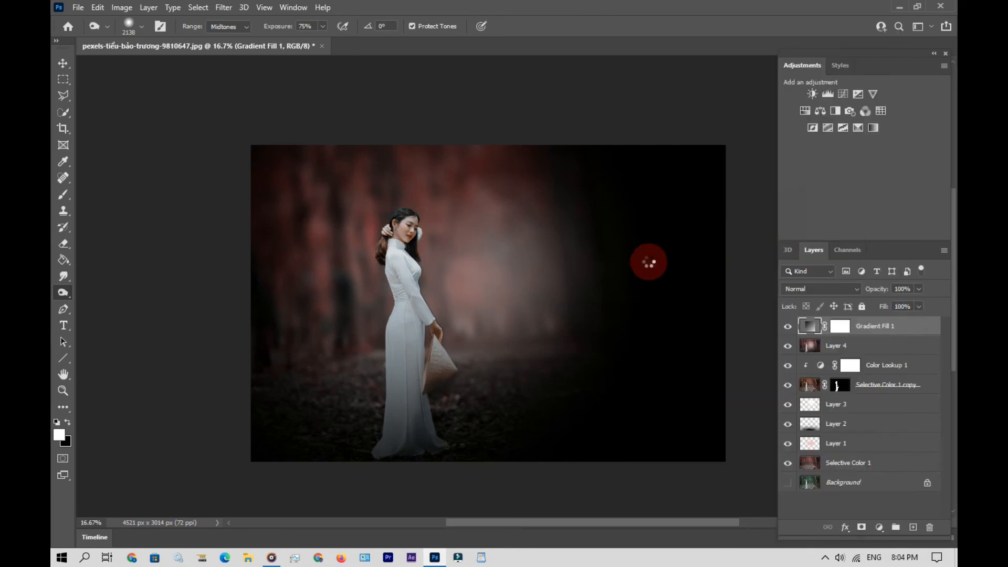
{"action": "left_click_drag", "start_coordinate": [915, 307], "coordinate": [909, 307]}
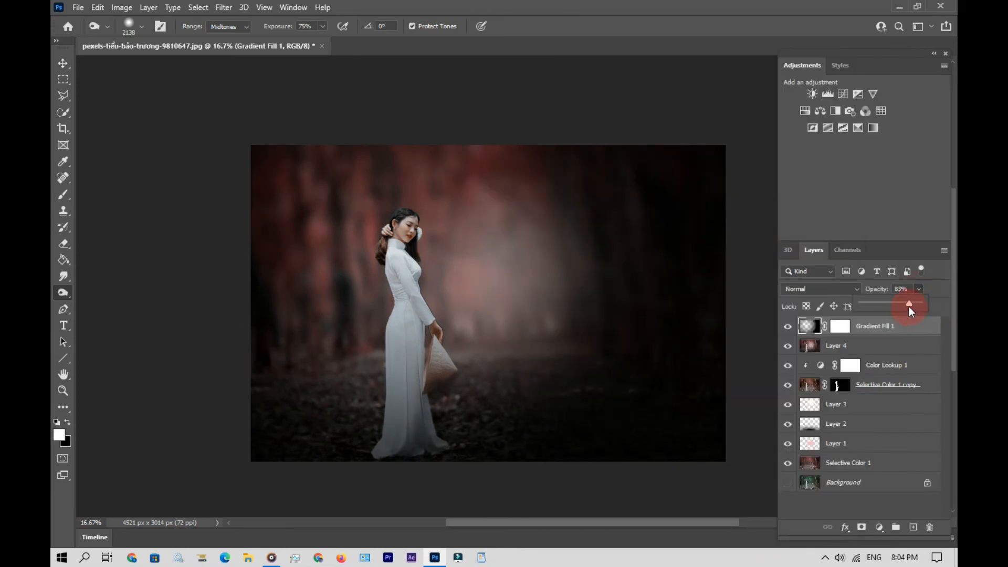
Scale the Gradient Fill 1 layer up to about 186% and reposition it so the dark vignette frames the woman and path
{"action": "key", "text": "ctrl+t"}
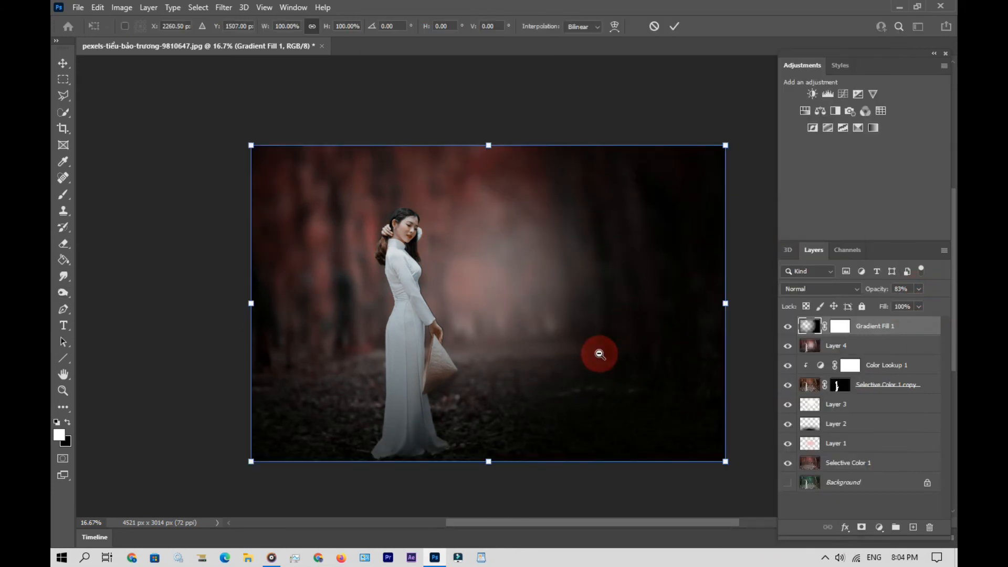
{"action": "scroll", "coordinate": [598, 352], "scroll_direction": "down", "scroll_amount": 2}
{"action": "left_click_drag", "start_coordinate": [658, 406], "coordinate": [777, 491]}
{"action": "left_click_drag", "start_coordinate": [631, 411], "coordinate": [610, 389]}
{"action": "left_click_drag", "start_coordinate": [685, 466], "coordinate": [697, 526]}
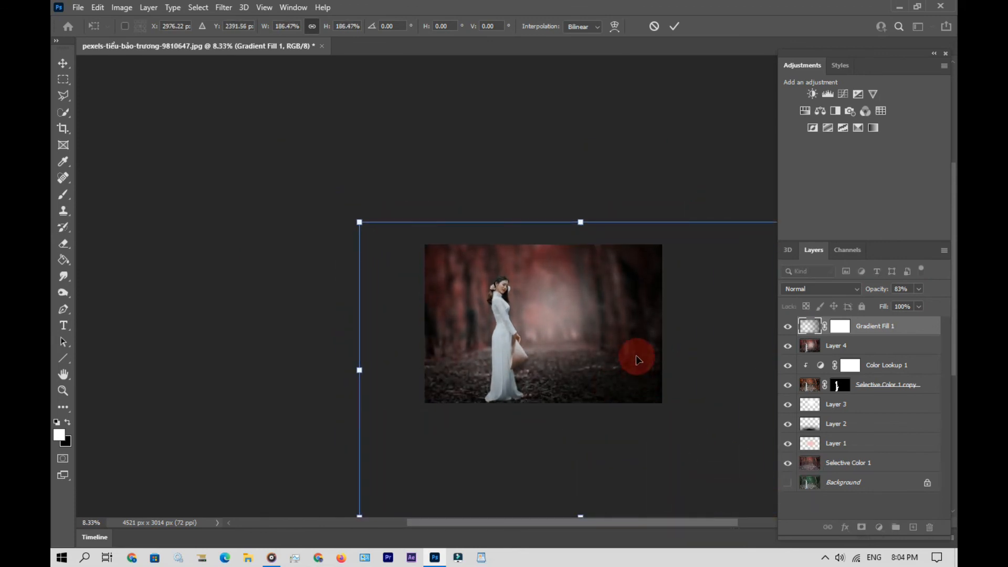
{"action": "mouse_move", "coordinate": [635, 367]}
{"action": "left_mouse_down"}
{"action": "mouse_move", "coordinate": [603, 335]}
{"action": "mouse_move", "coordinate": [620, 354]}
{"action": "left_mouse_up"}
{"action": "left_click", "coordinate": [674, 26]}
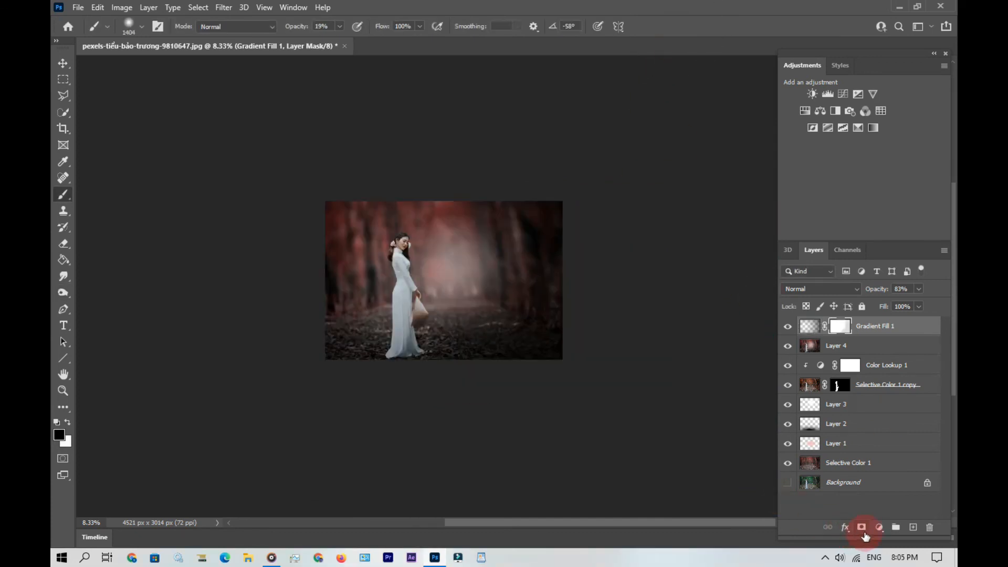
Add a Color Balance adjustment and shift its midtones to -5 toward cyan and slightly toward blue
{"action": "left_click", "coordinate": [879, 526]}
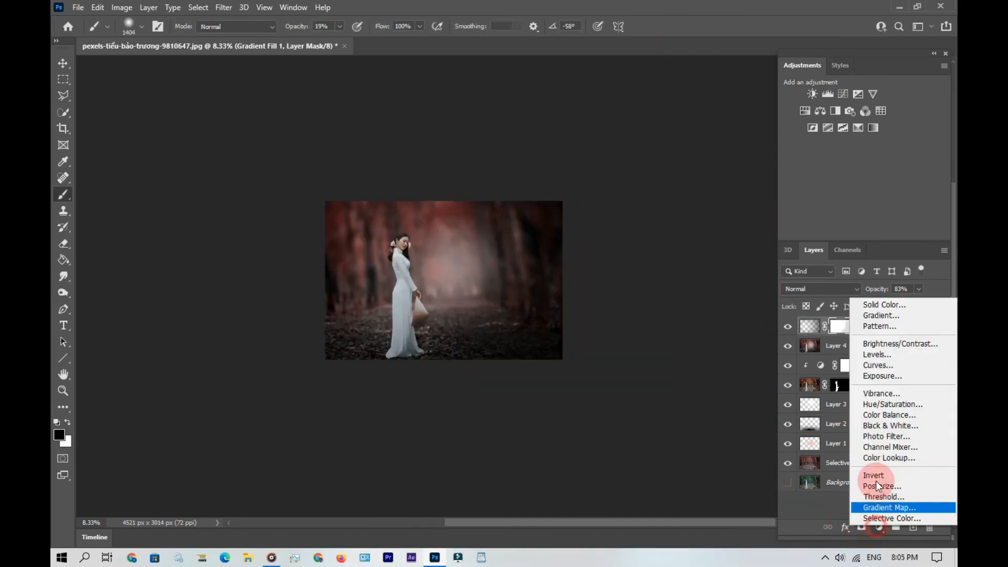
{"action": "left_click", "coordinate": [892, 415]}
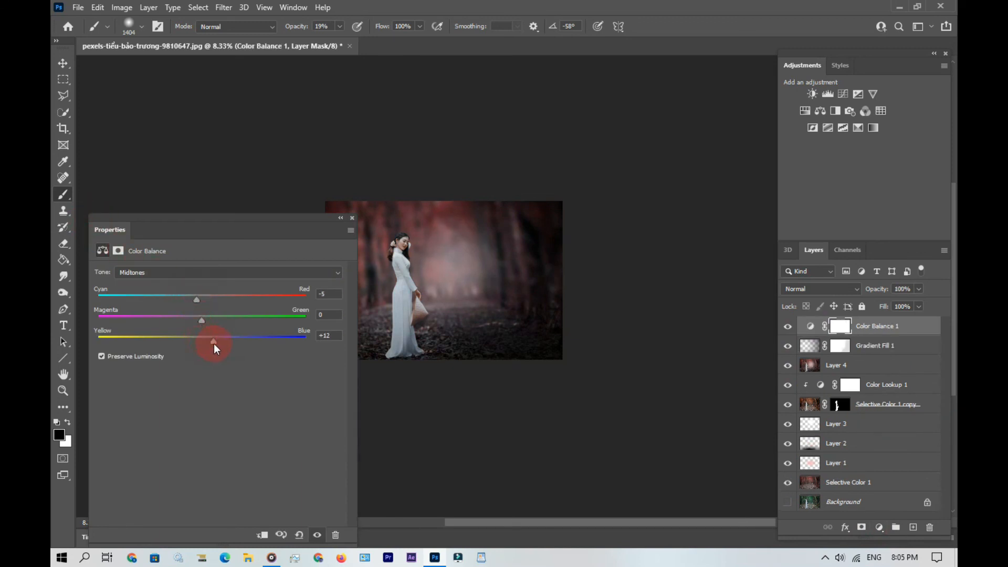
{"action": "left_click_drag", "start_coordinate": [214, 344], "coordinate": [211, 348]}
Set the Color Balance highlights to -5 Cyan/Red and +5 Yellow/Blue, and the shadows to -7 Cyan/Red and +6 Yellow/Blue
{"action": "left_click", "coordinate": [195, 273]}
{"action": "left_click", "coordinate": [186, 303]}
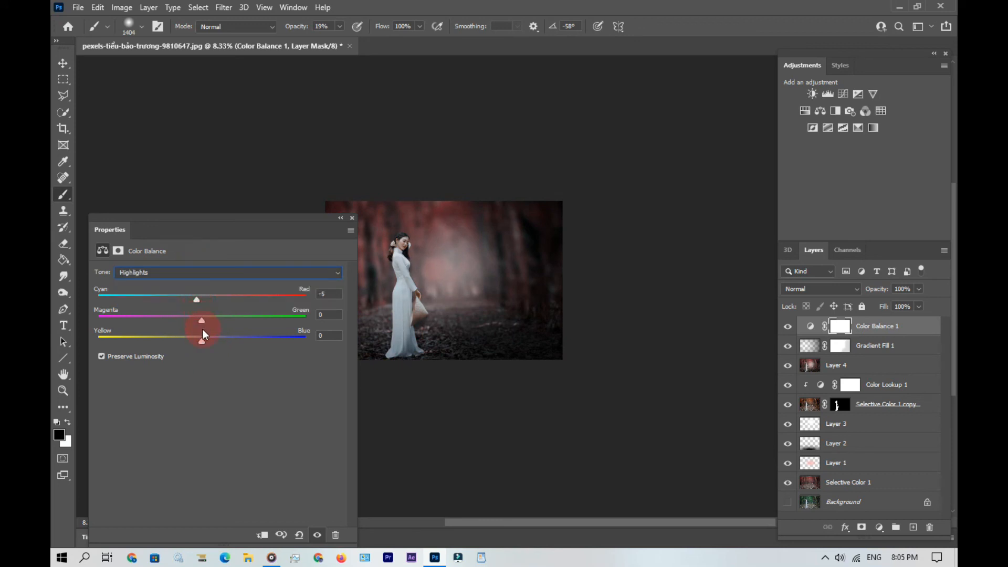
{"action": "left_click_drag", "start_coordinate": [201, 341], "coordinate": [206, 345]}
{"action": "left_click", "coordinate": [168, 272]}
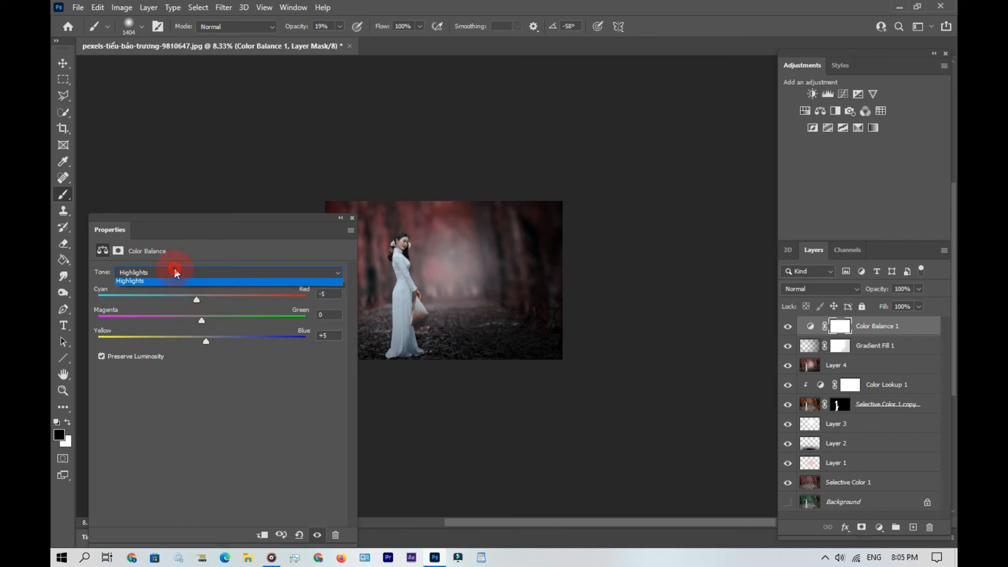
{"action": "left_click", "coordinate": [169, 283]}
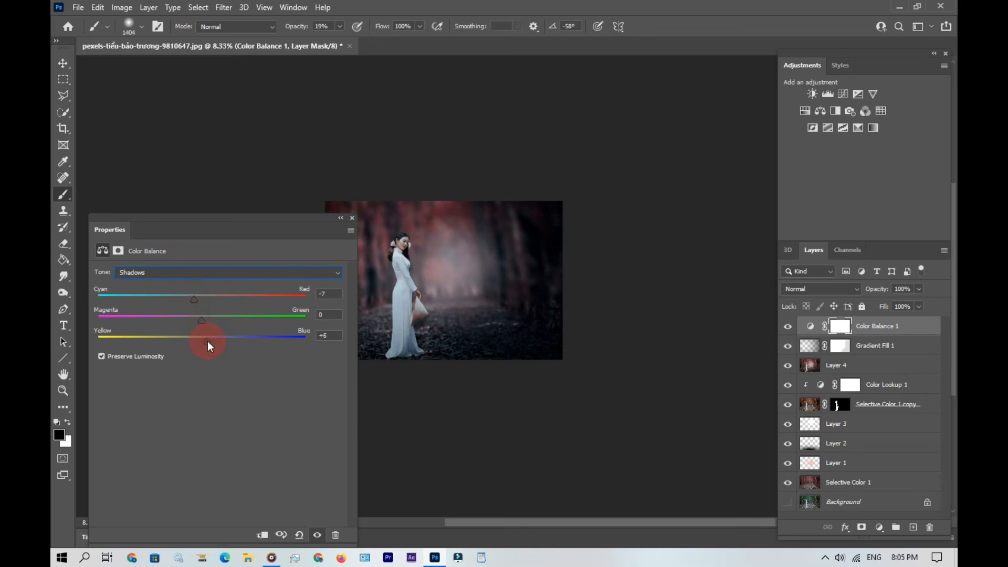
{"action": "left_click", "coordinate": [351, 218]}
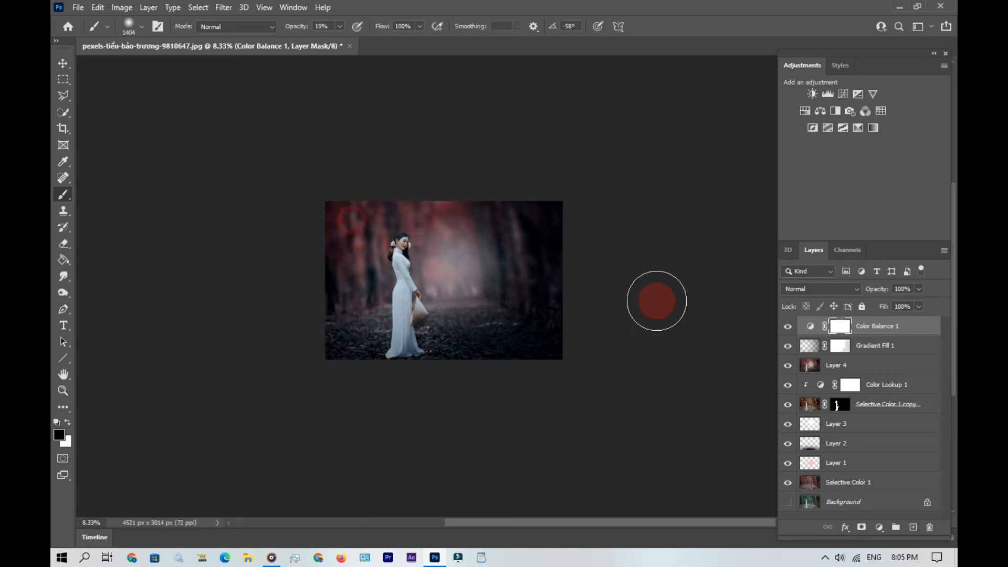
Compare the image with and without the Color Balance adjustment and inspect the portrait up close
{"action": "left_click", "coordinate": [787, 327]}
{"action": "left_click", "coordinate": [787, 327]}
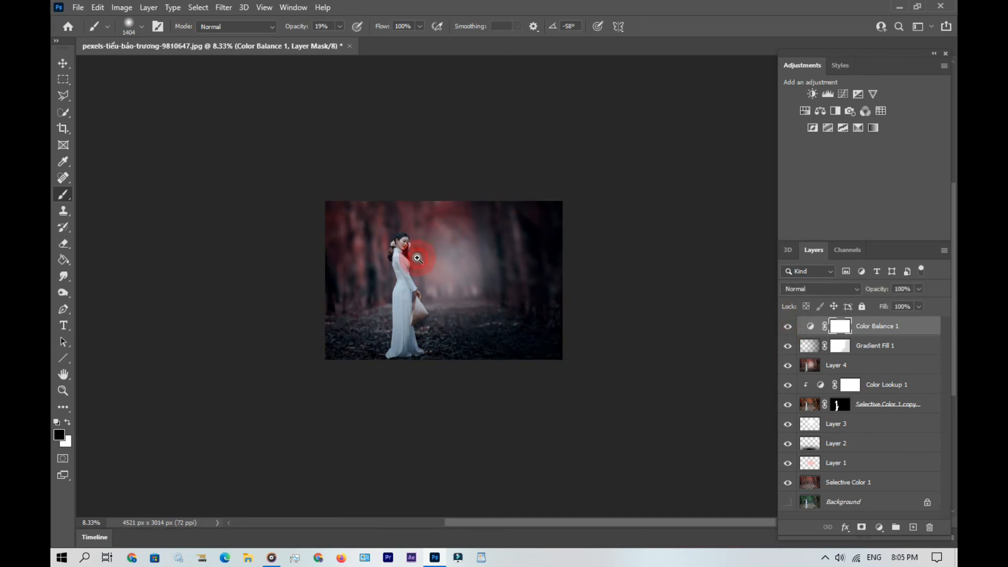
{"action": "left_click_drag", "start_coordinate": [417, 259], "coordinate": [417, 247]}
{"action": "scroll", "coordinate": [417, 248], "scroll_direction": "down", "scroll_amount": 2}
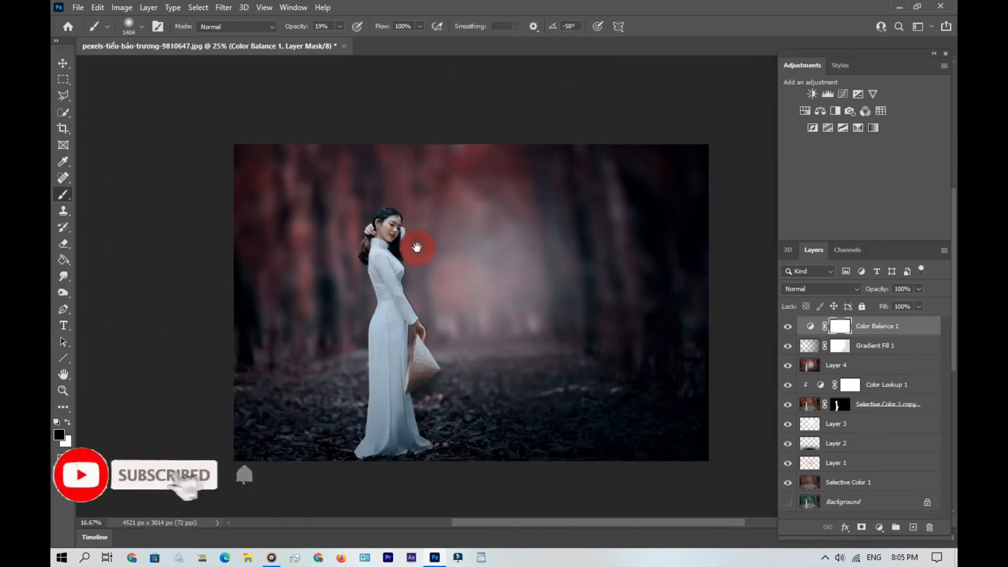